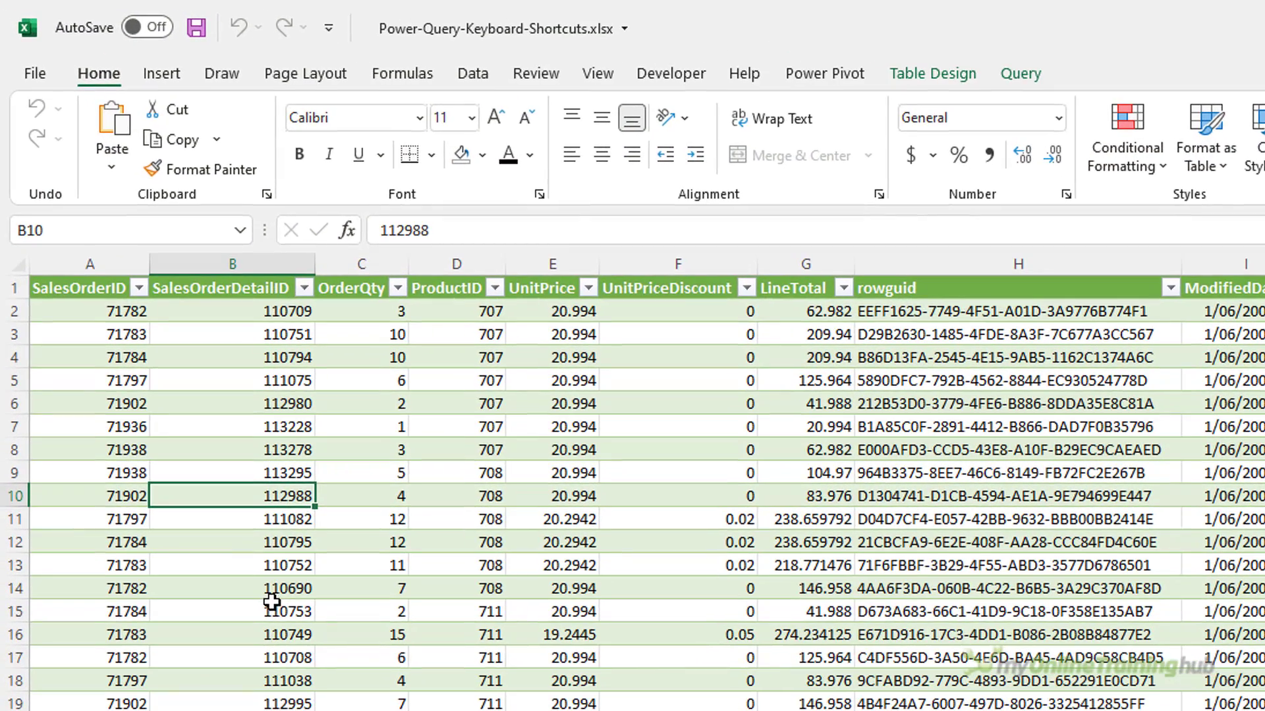
- Launch the Power Query Editor with the Alt, A, P, N, L ribbon key sequence
key("alt")
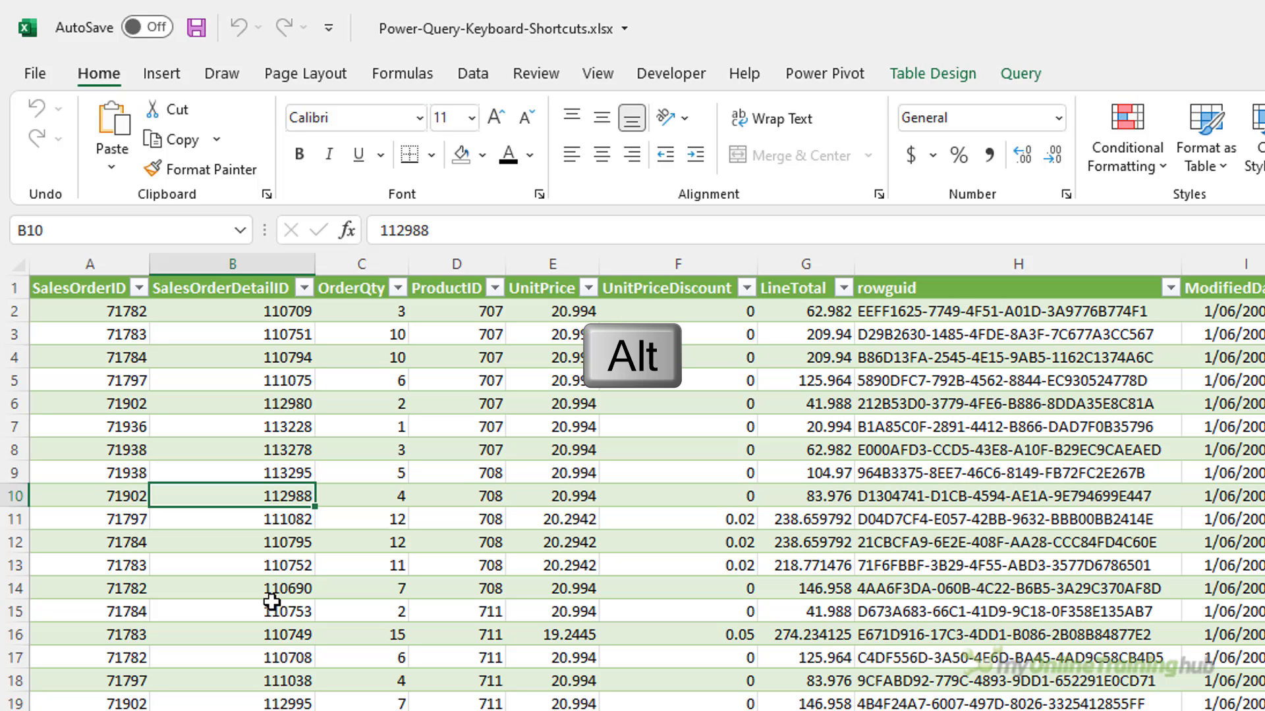
key("a")
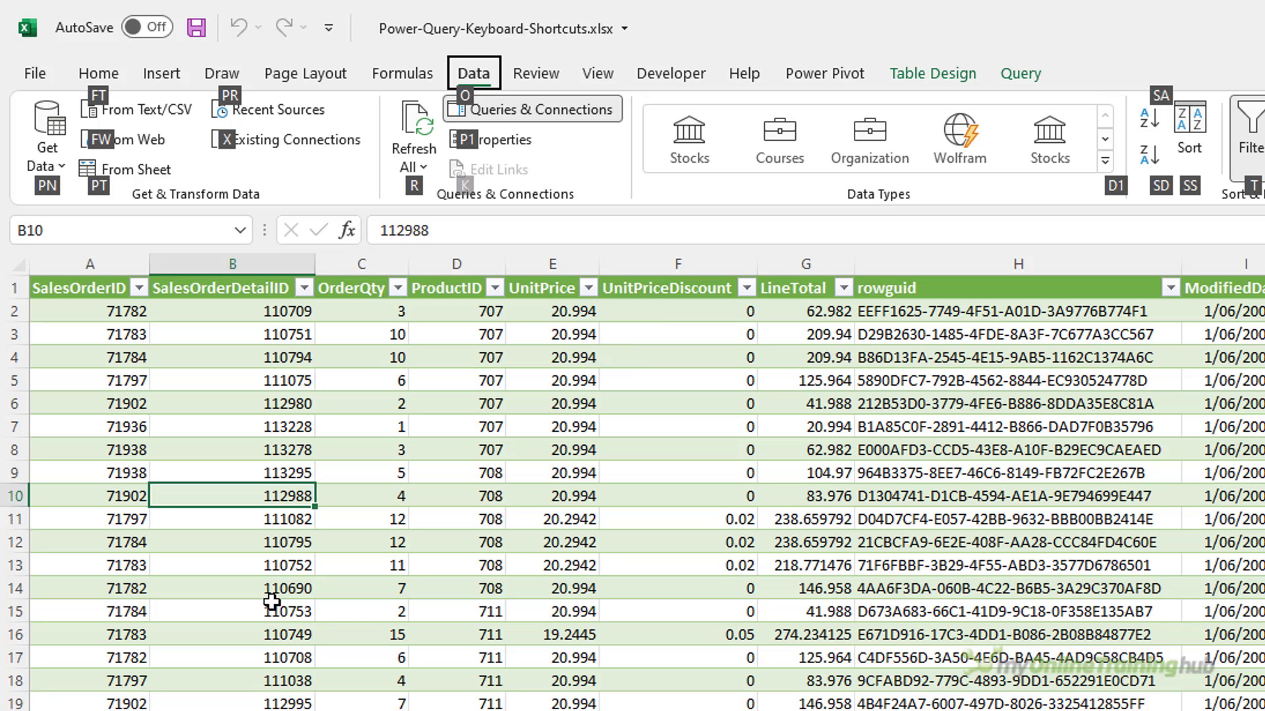
key("p")
key("n")
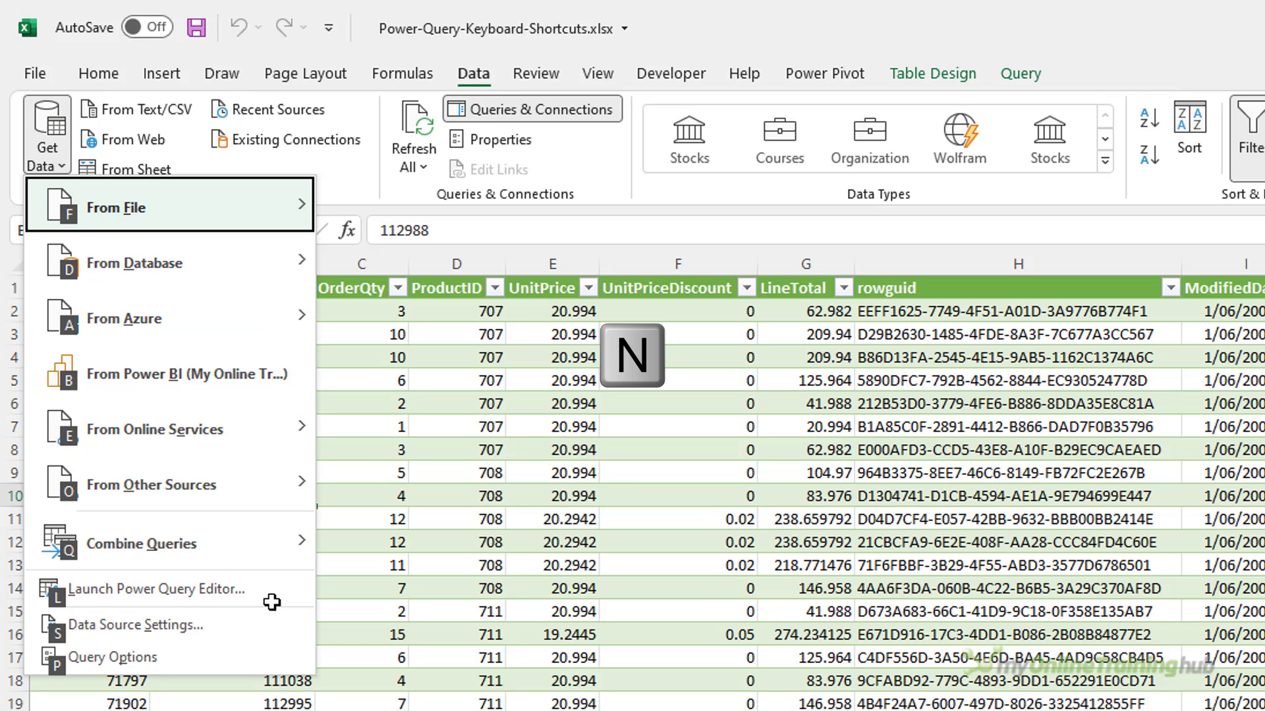
key("l")
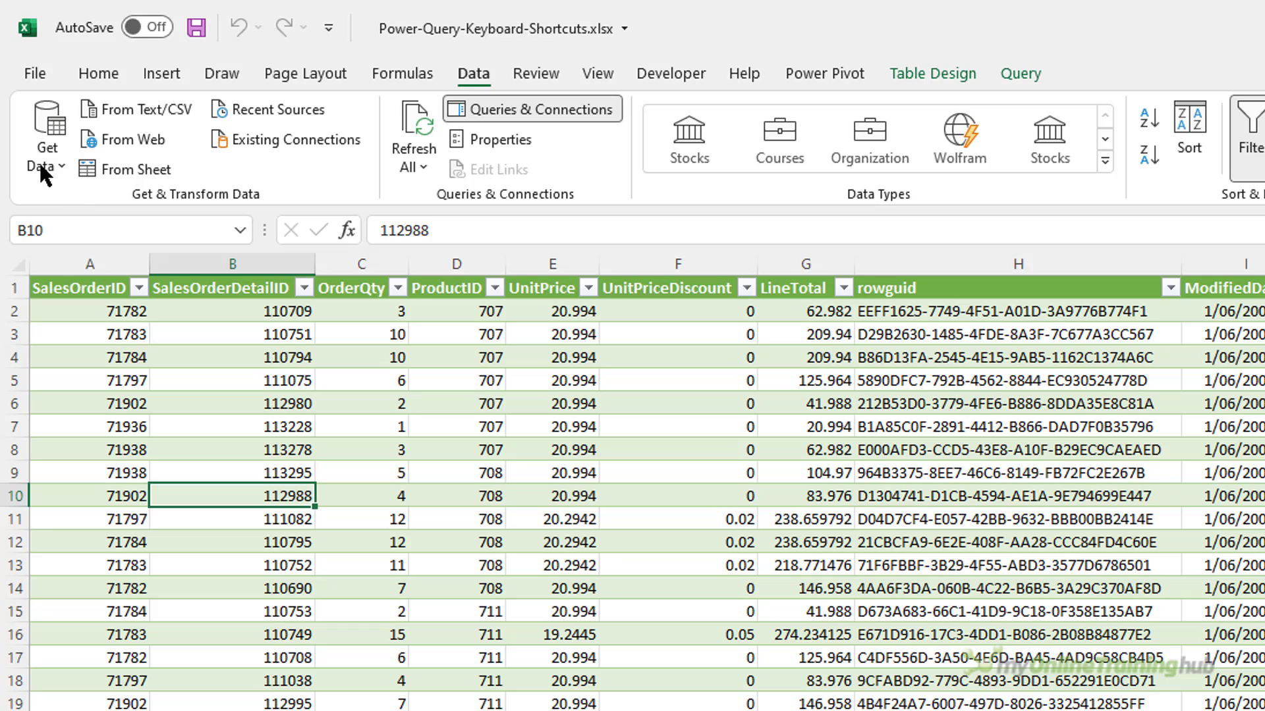
- Add Launch Power Query Editor to the Quick Access Toolbar and reopen the editor with Alt+3
left_click(39, 166)
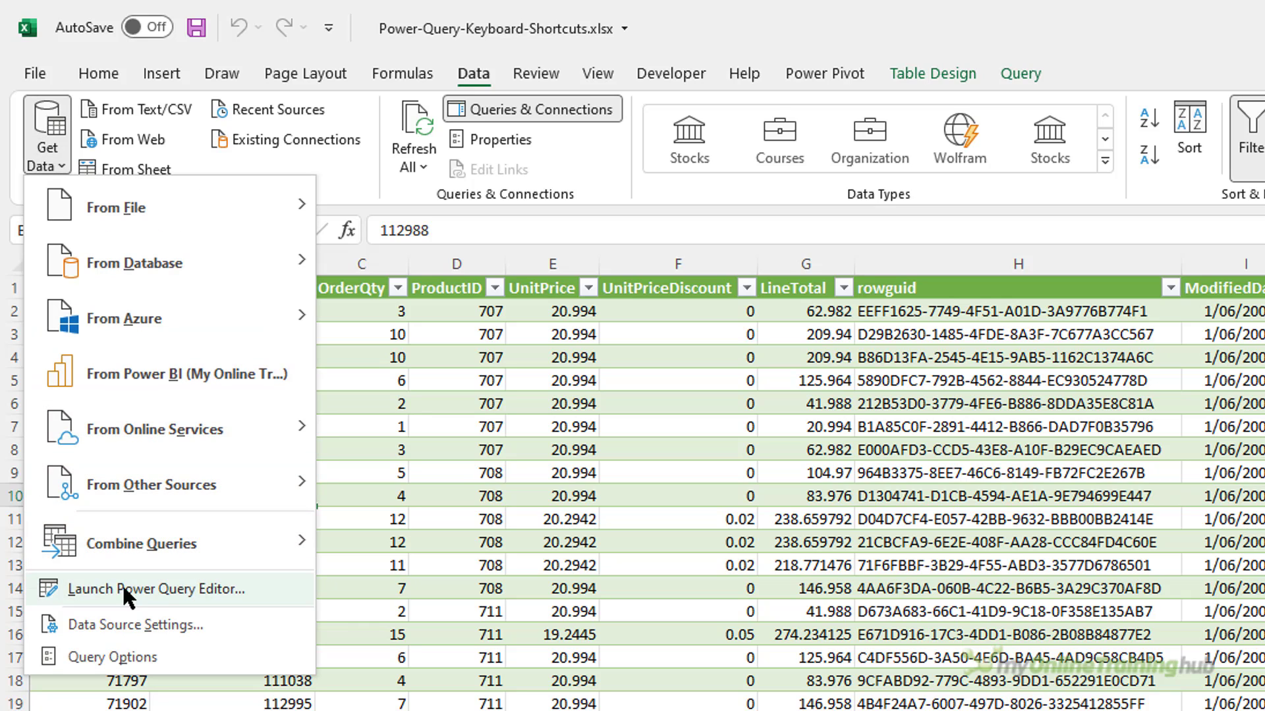
right_click(142, 588)
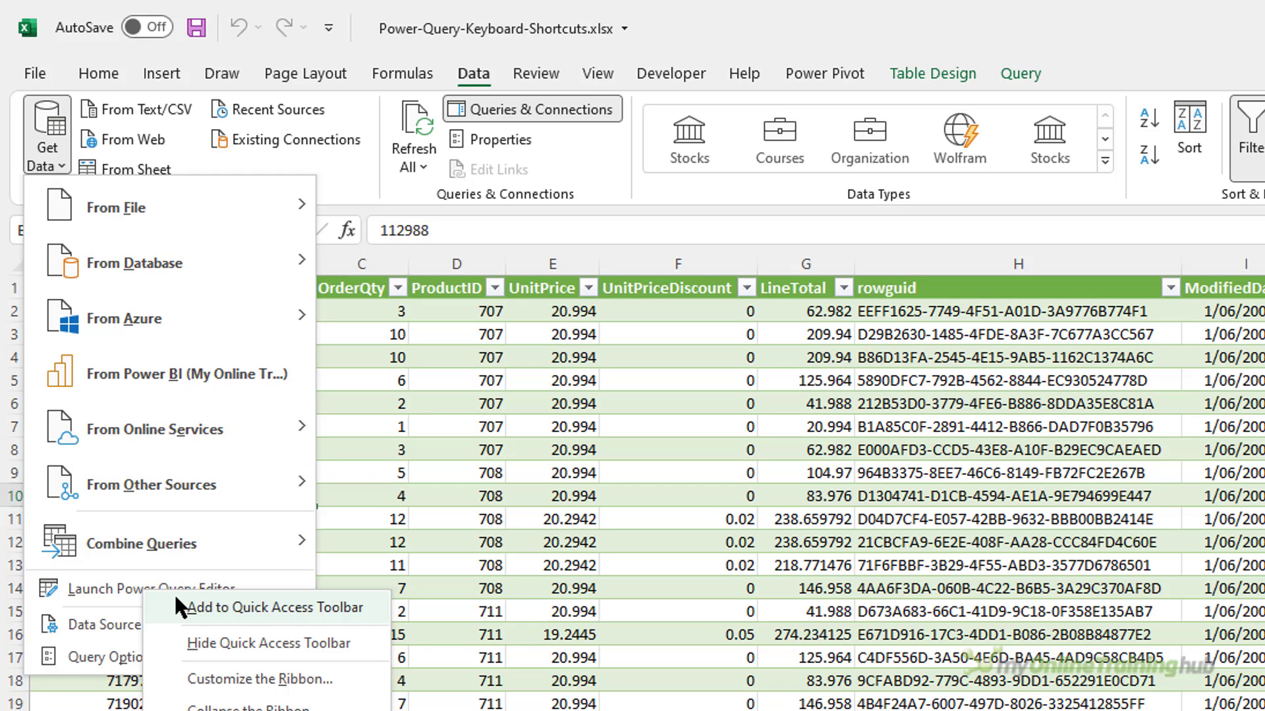
left_click(328, 606)
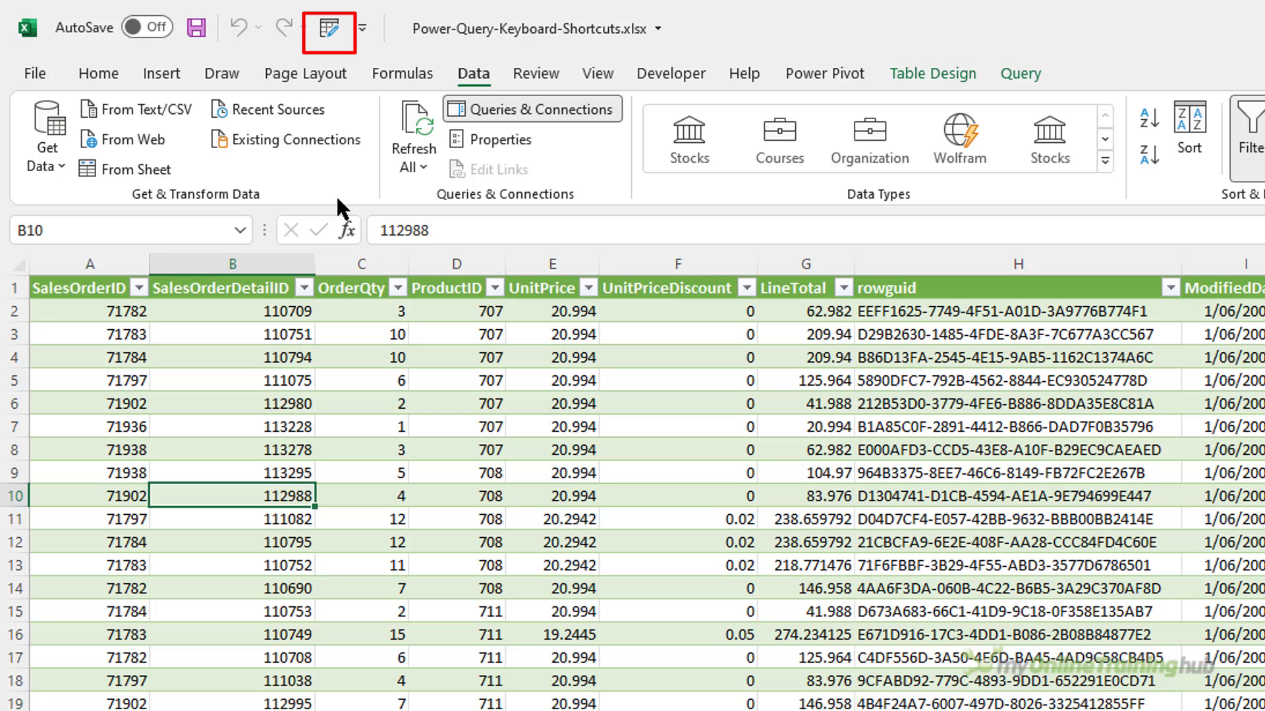
key("alt")
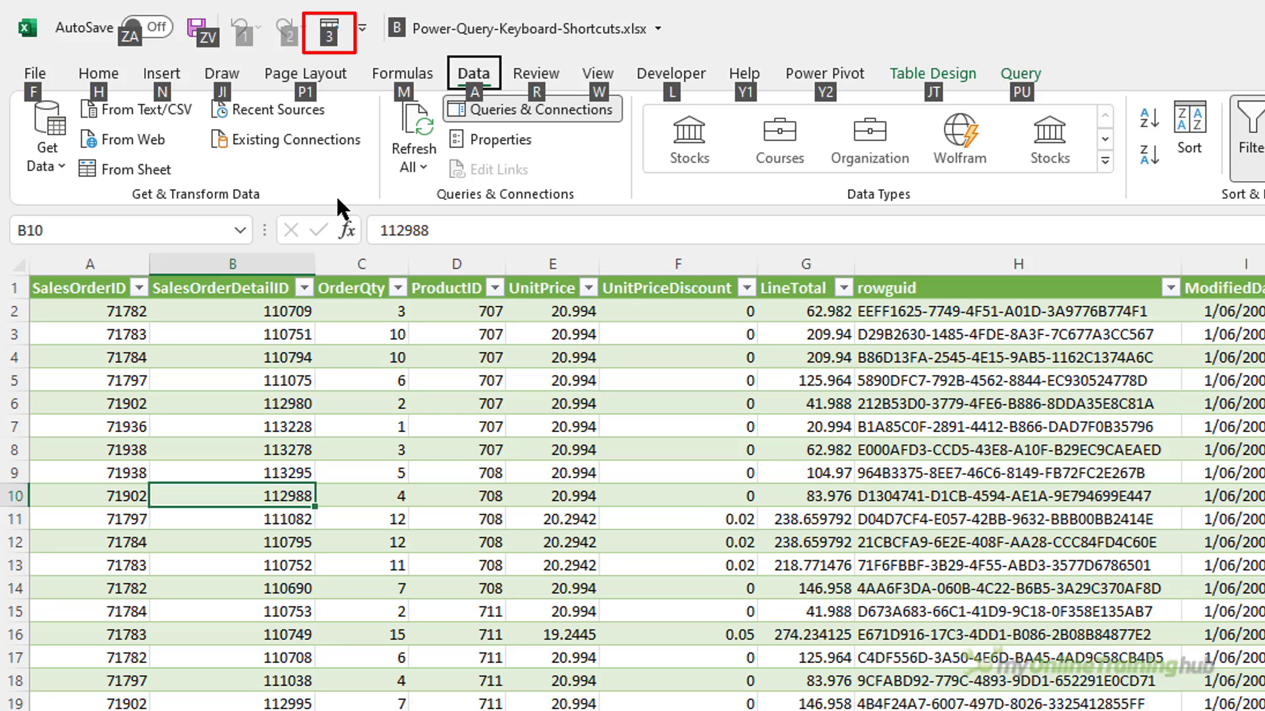
key("3")
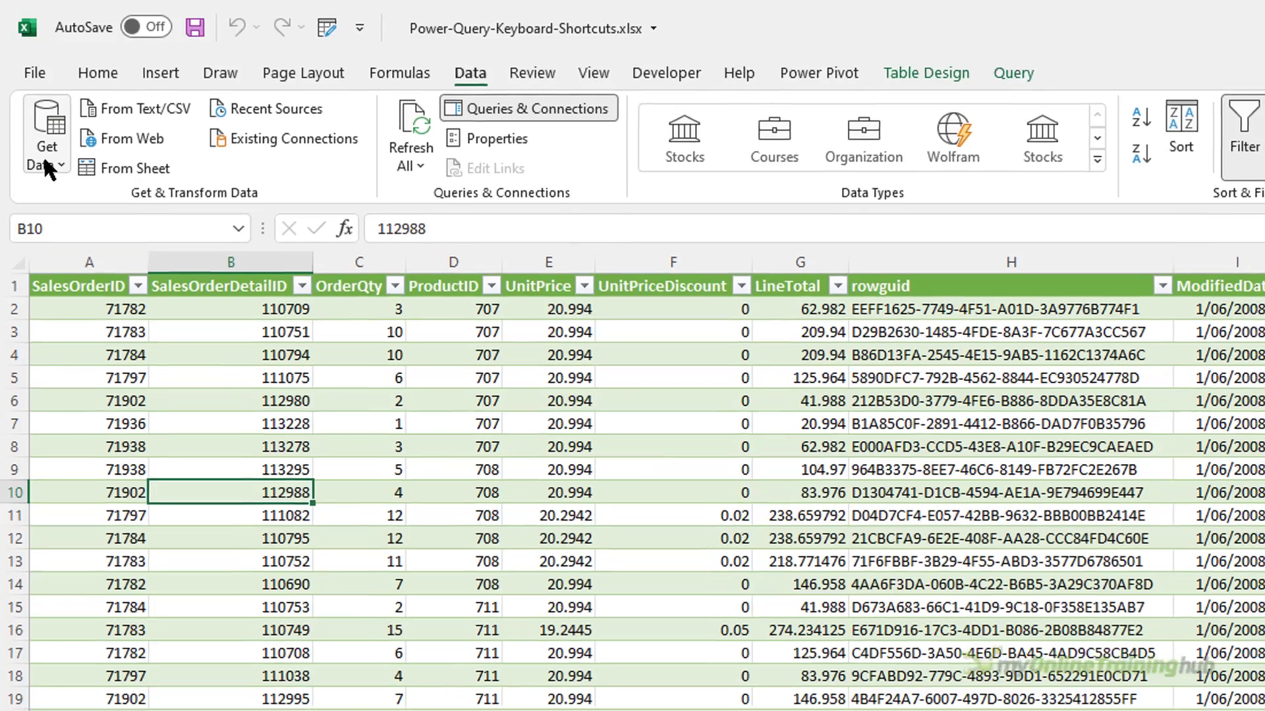
- Add the Blank Query command from Other Sources to the Quick Access Toolbar
left_click(46, 166)
mouse_move(98, 316)
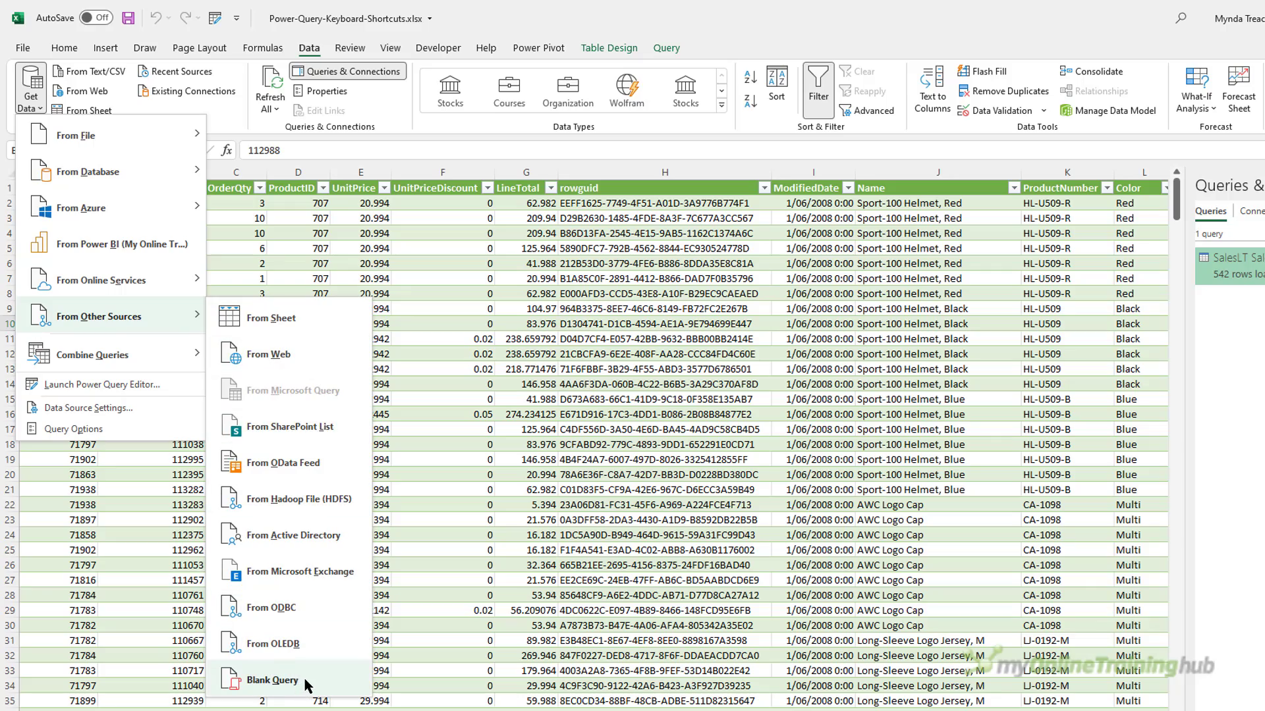
right_click(306, 685)
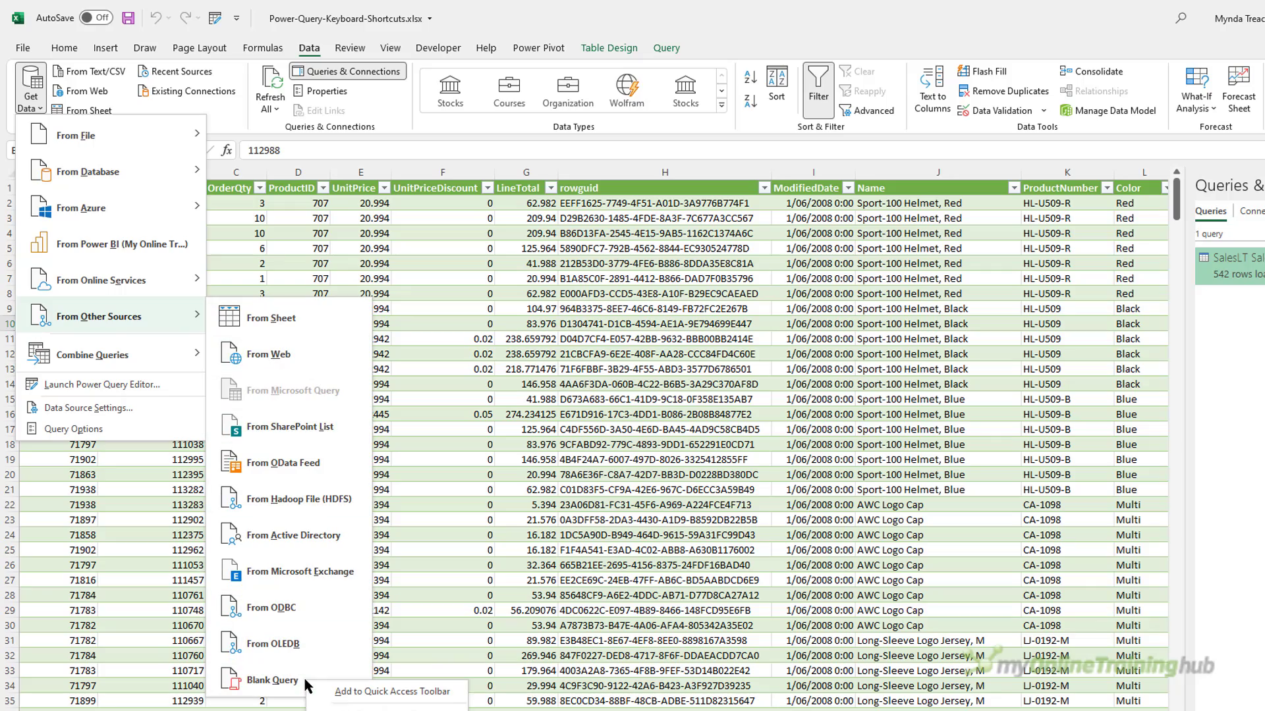
left_click(362, 697)
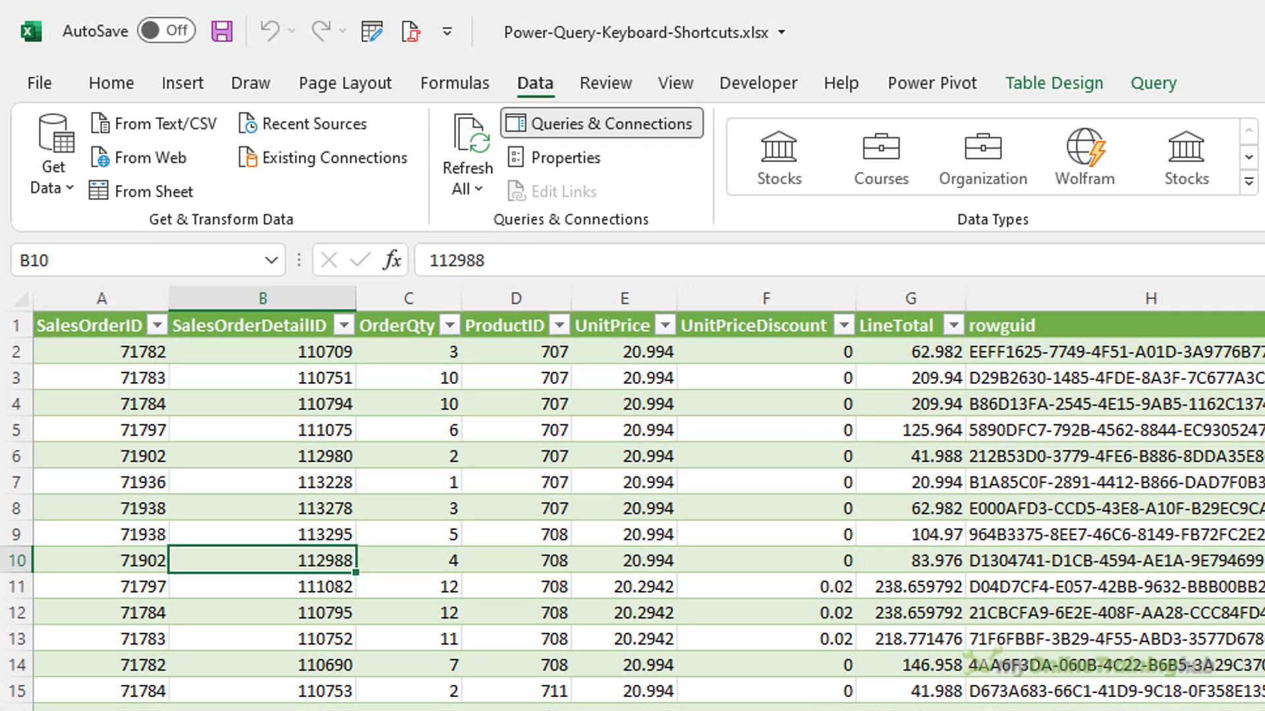
- Start a new blank query with Alt+4 and view Query1 in the Advanced Editor
key("alt")
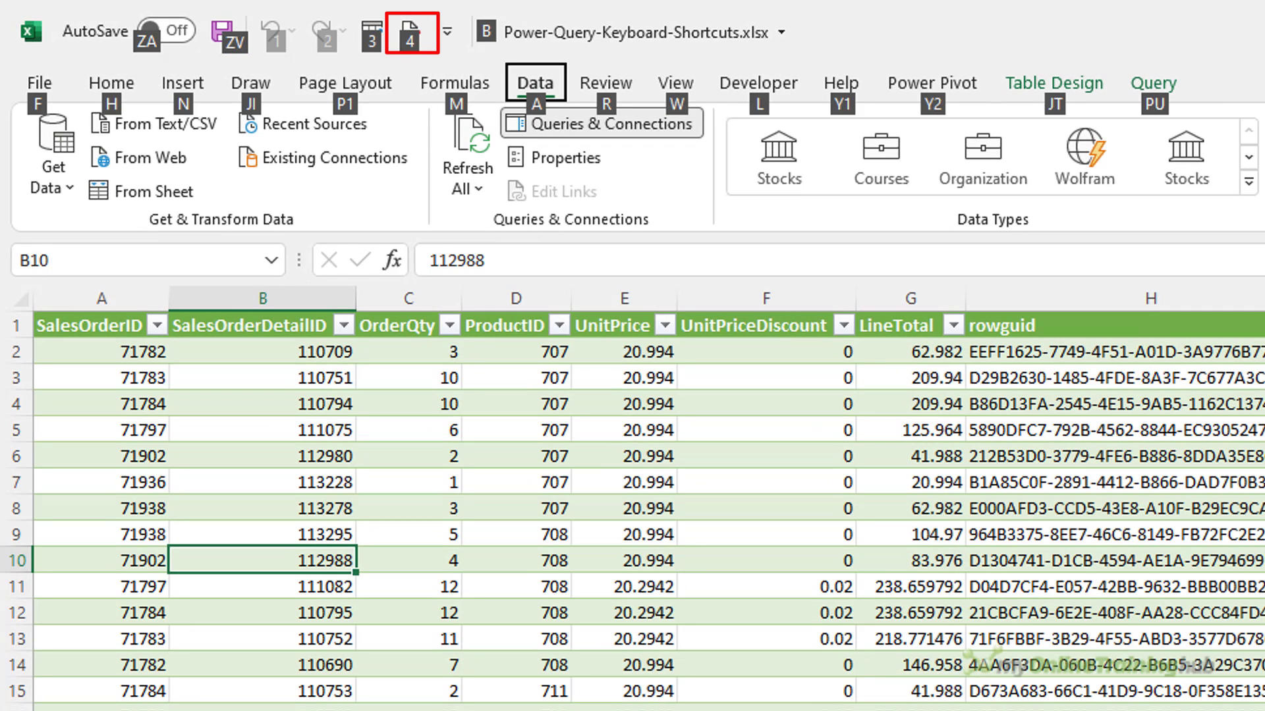
key("4")
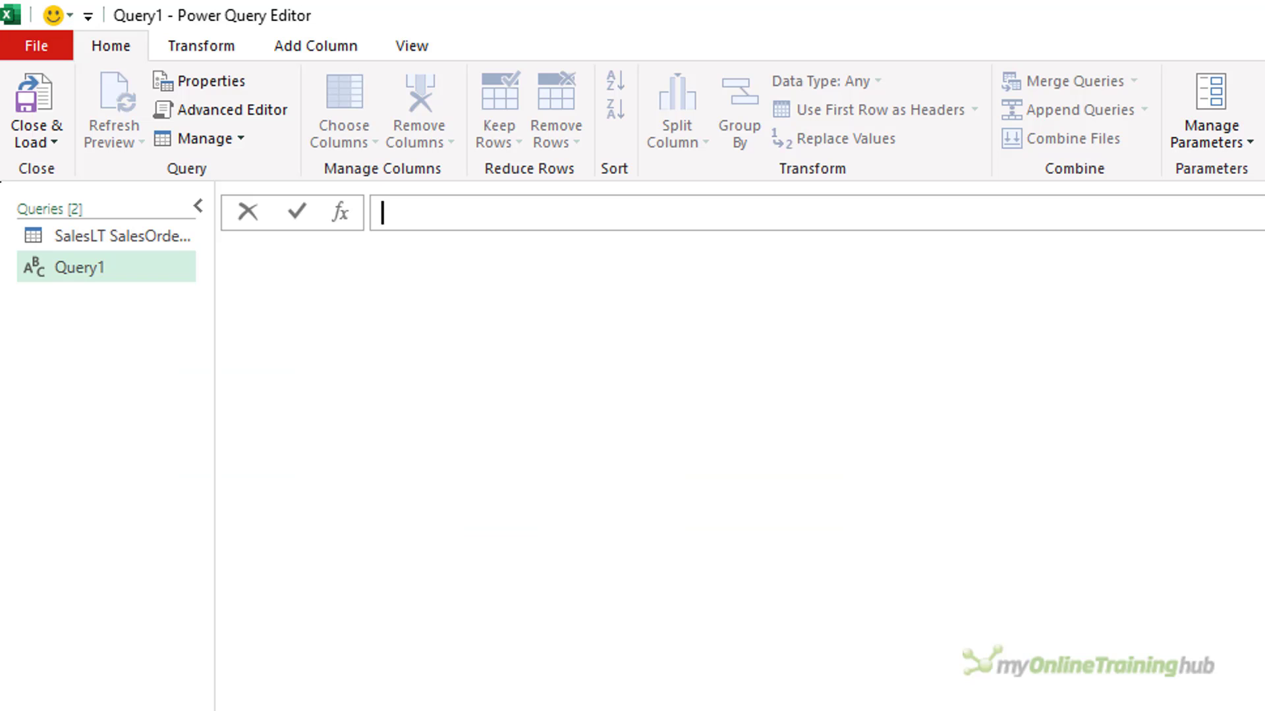
left_click(112, 68)
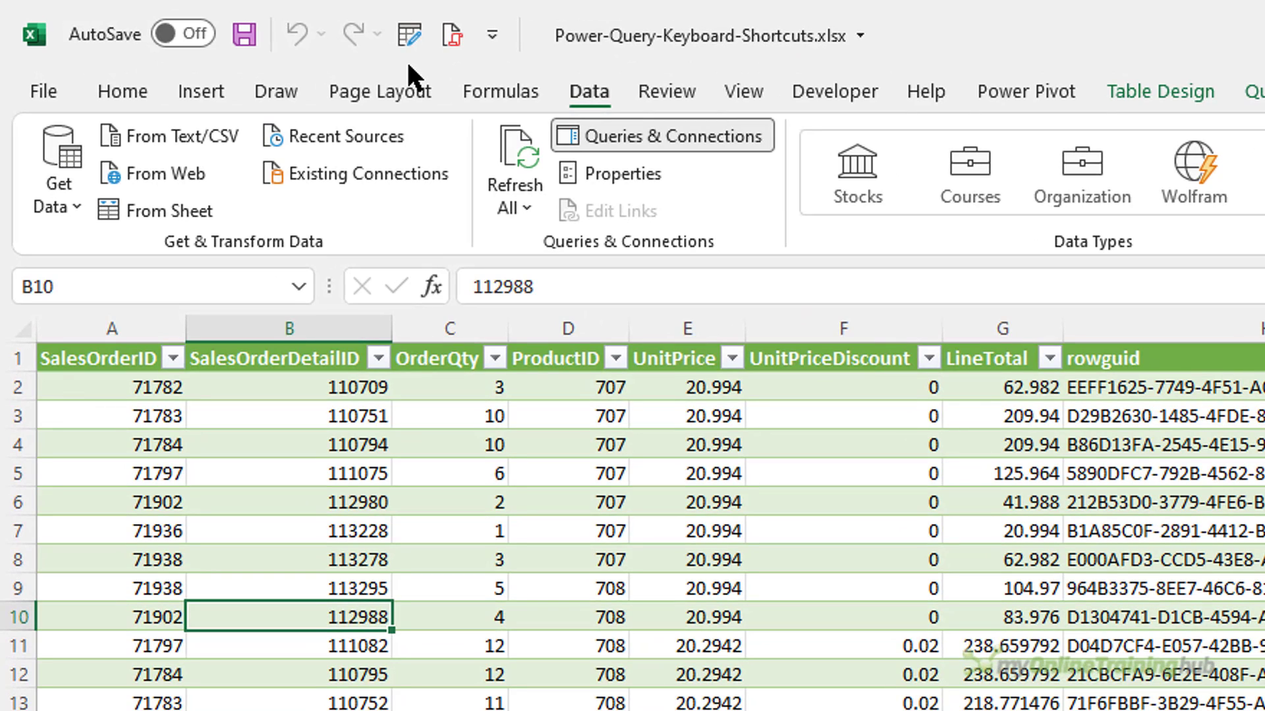
- Make Launch Power Query Editor and Blank Query the first two toolbar shortcuts, then open the editor with Alt+1
key("alt")
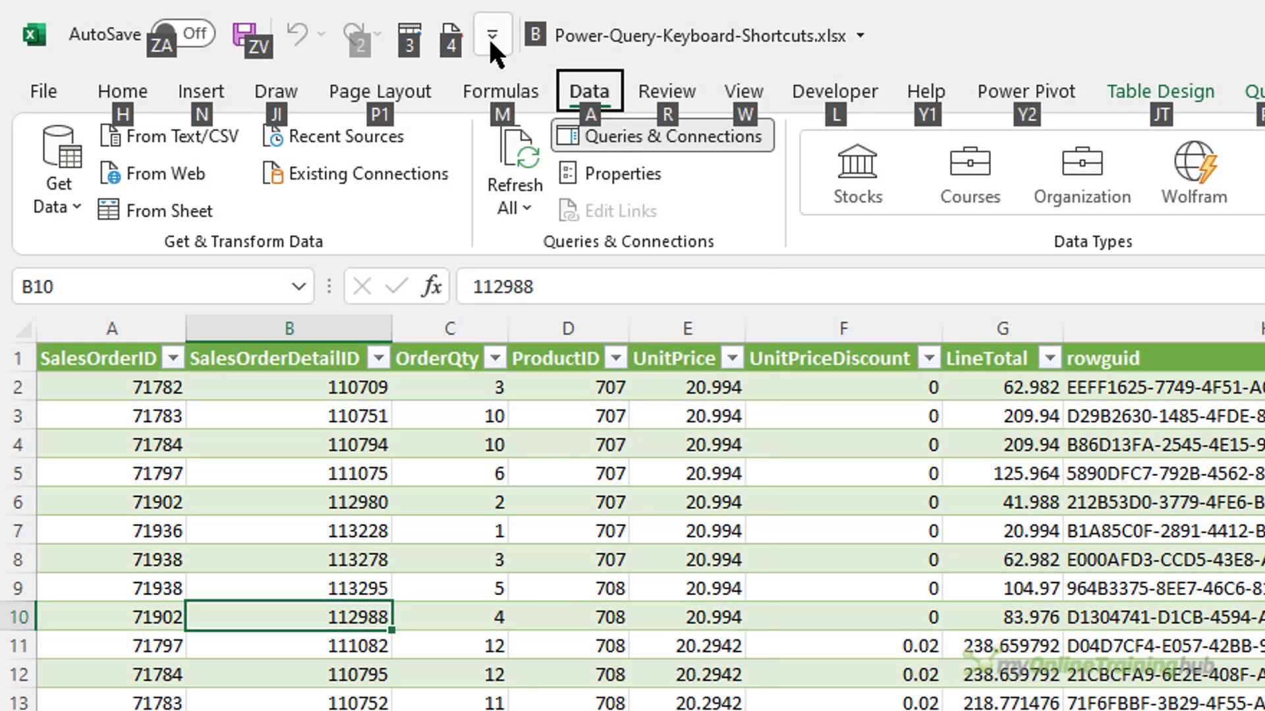
left_click(490, 36)
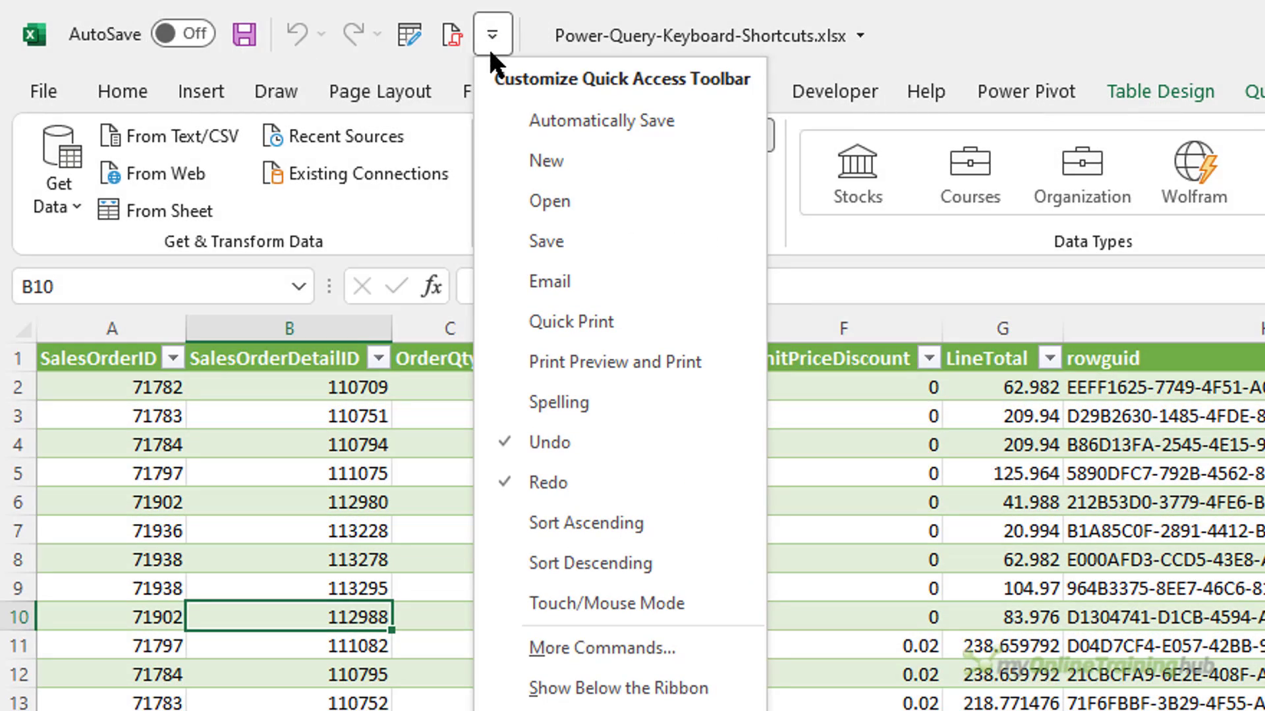
left_click(618, 642)
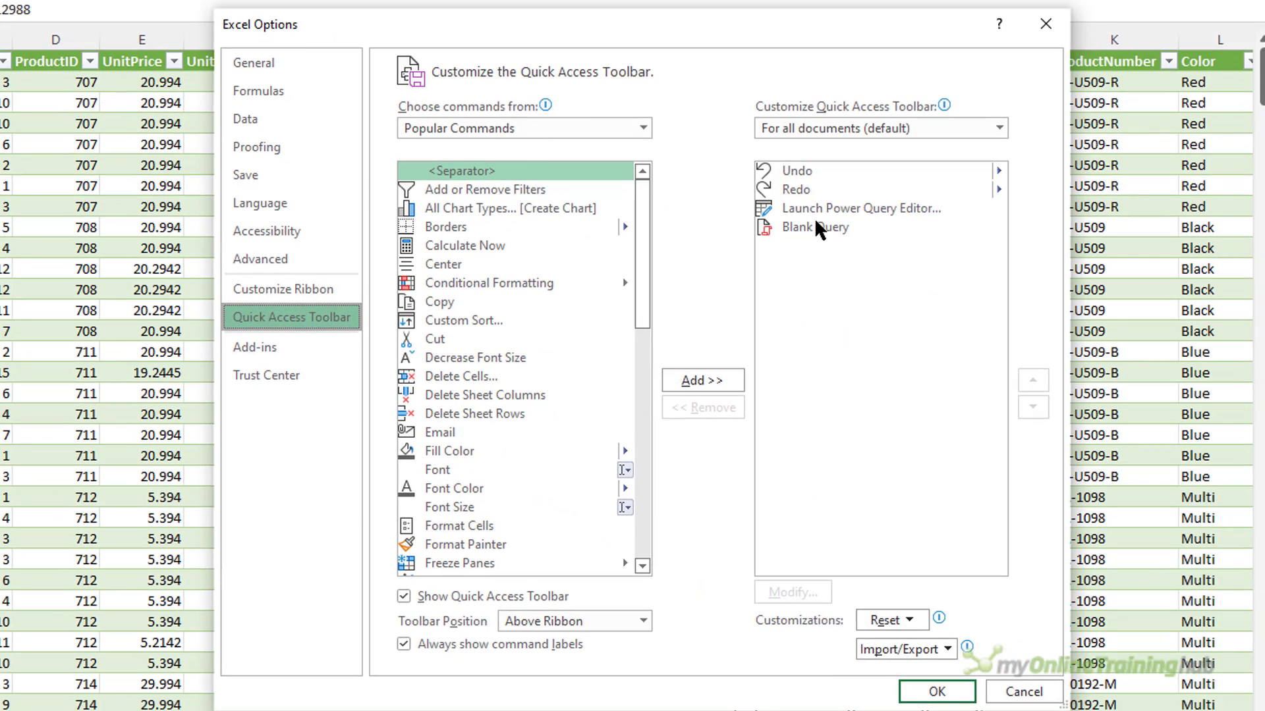
left_click(814, 210)
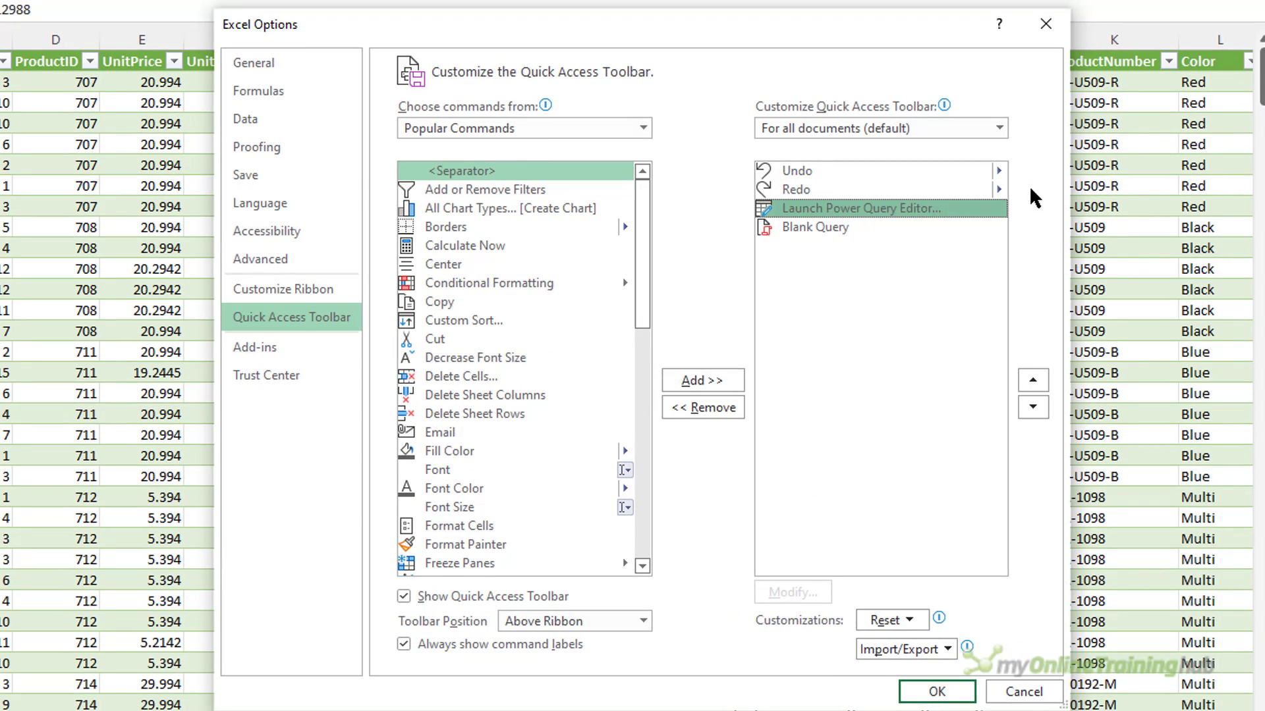
left_click(1033, 382)
left_click(809, 227)
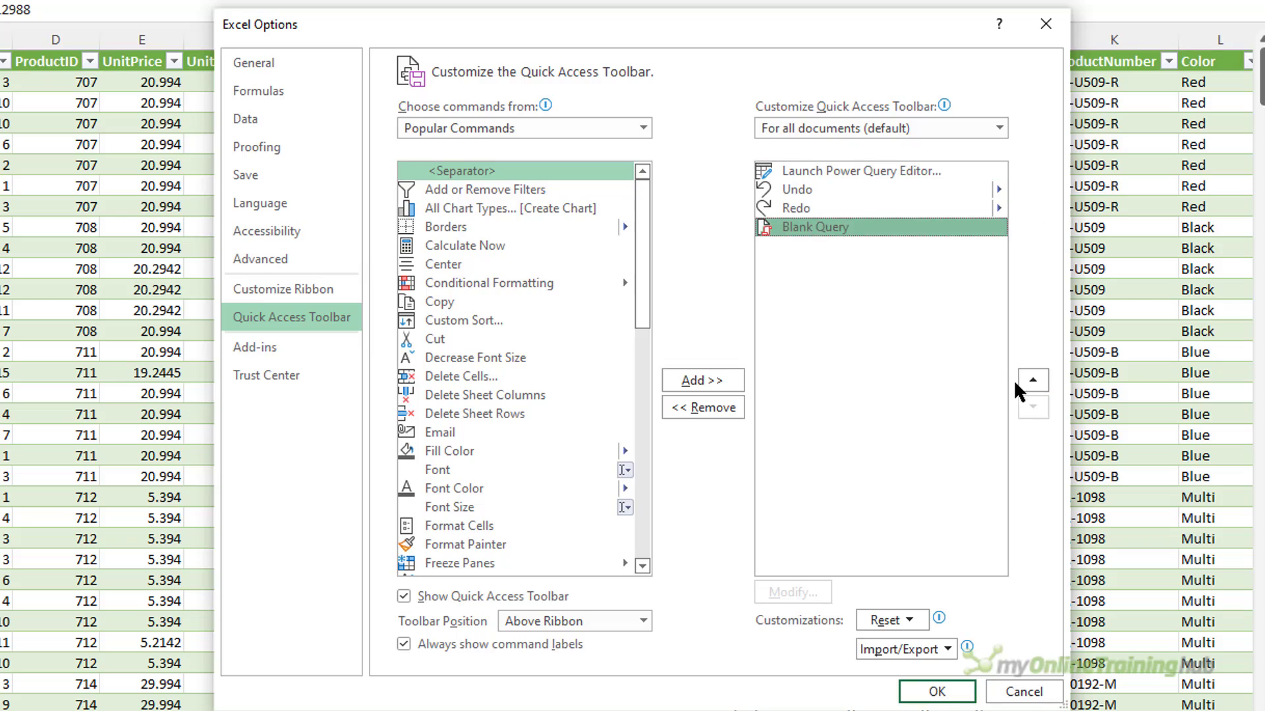
left_click(1031, 382)
left_click(1032, 382)
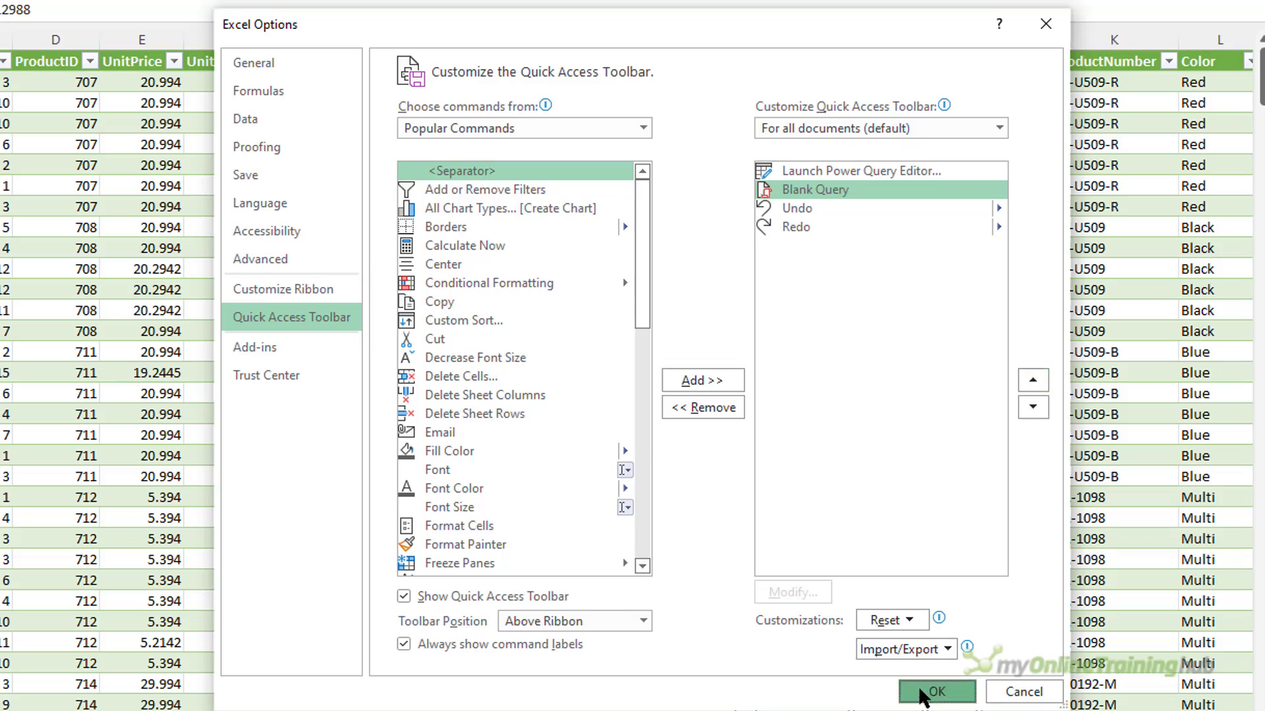
left_click(937, 691)
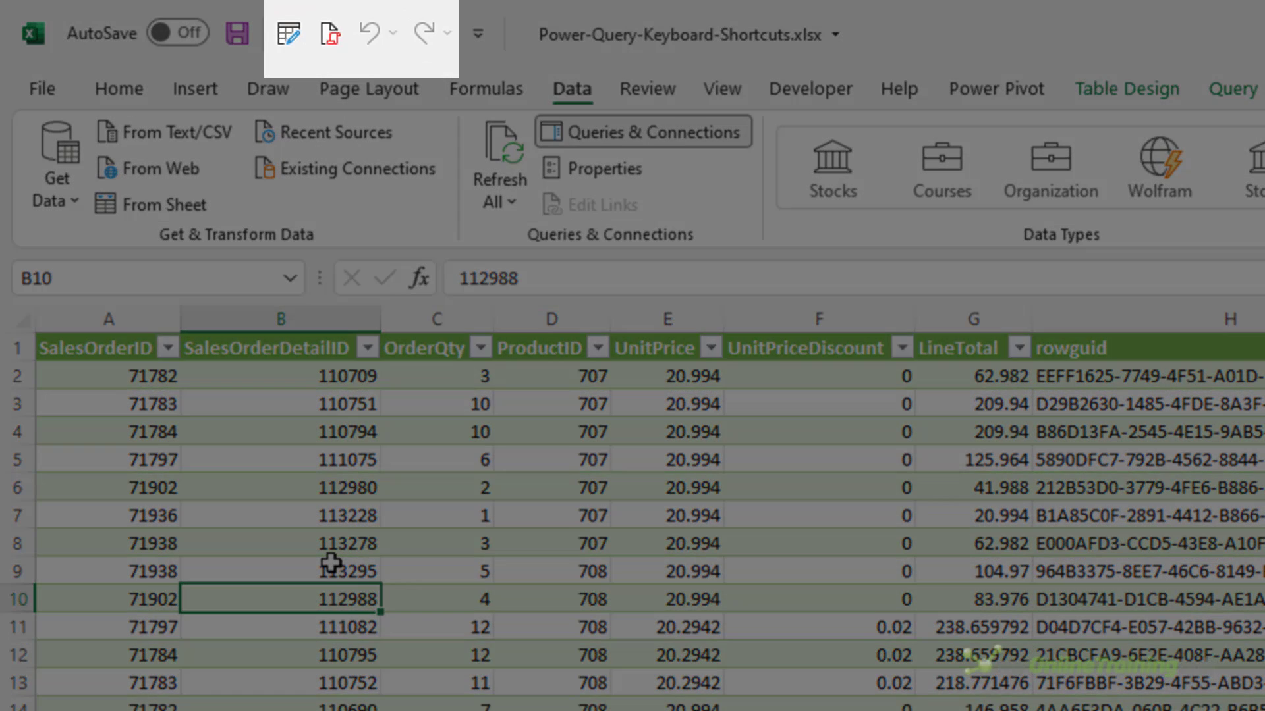
key("alt")
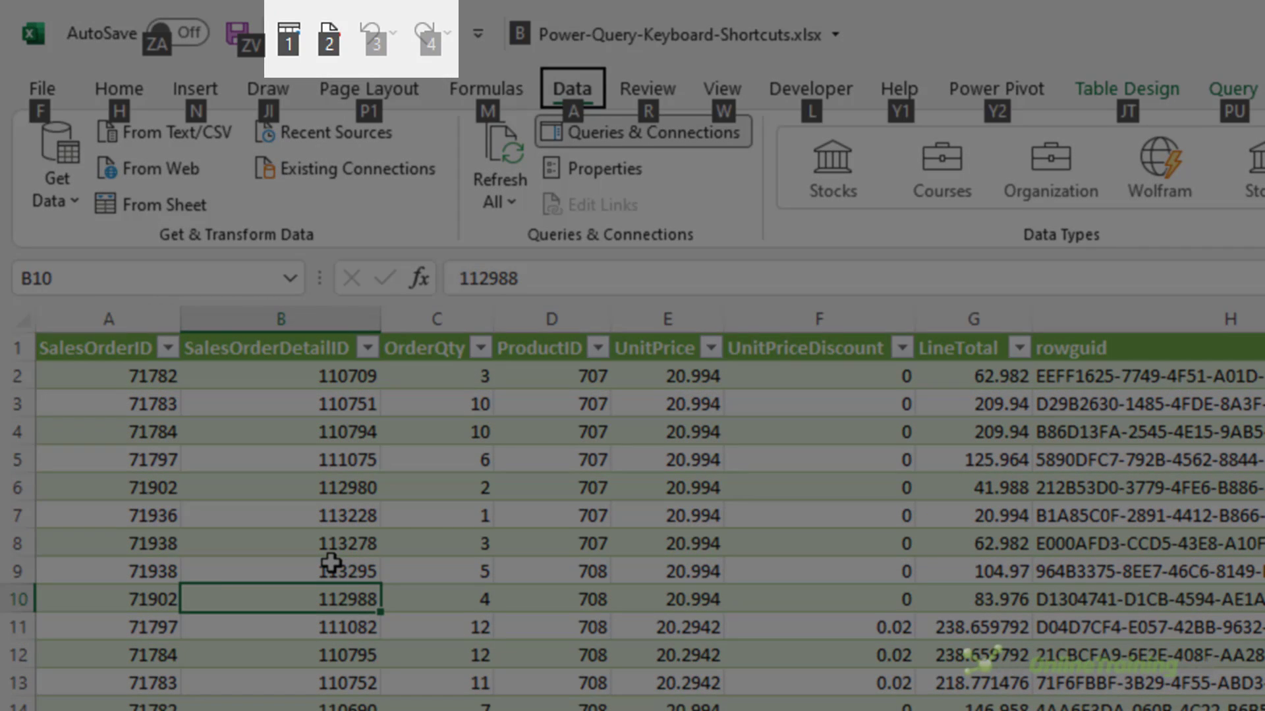
key("1")
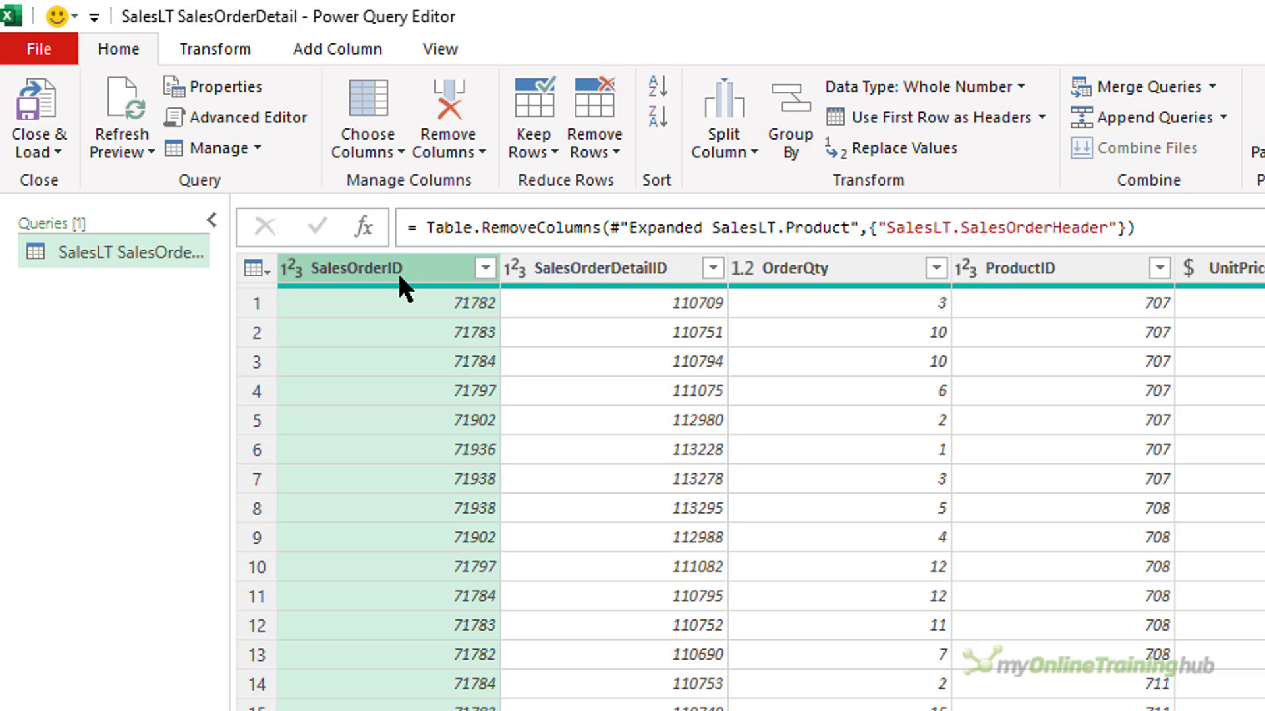
- Pin the Add Column tab's Custom Column command to the editor's Quick Access Toolbar
key("alt")
key("t")
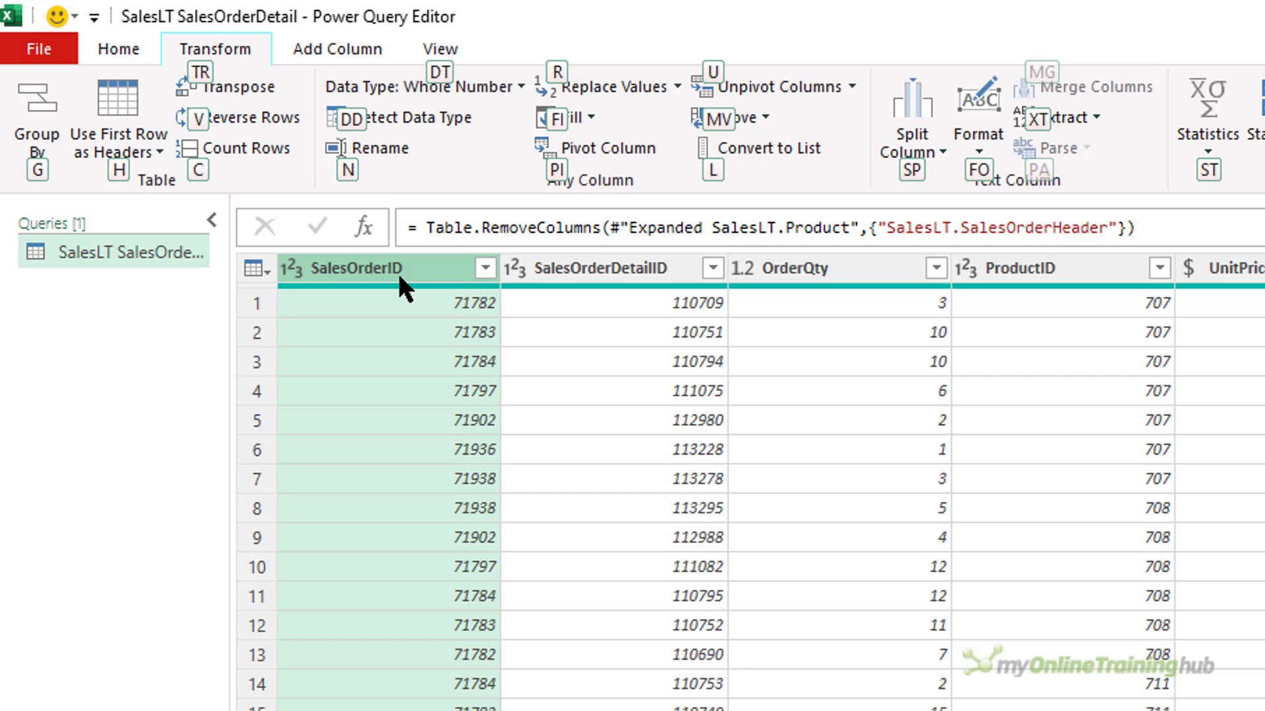
left_click(337, 45)
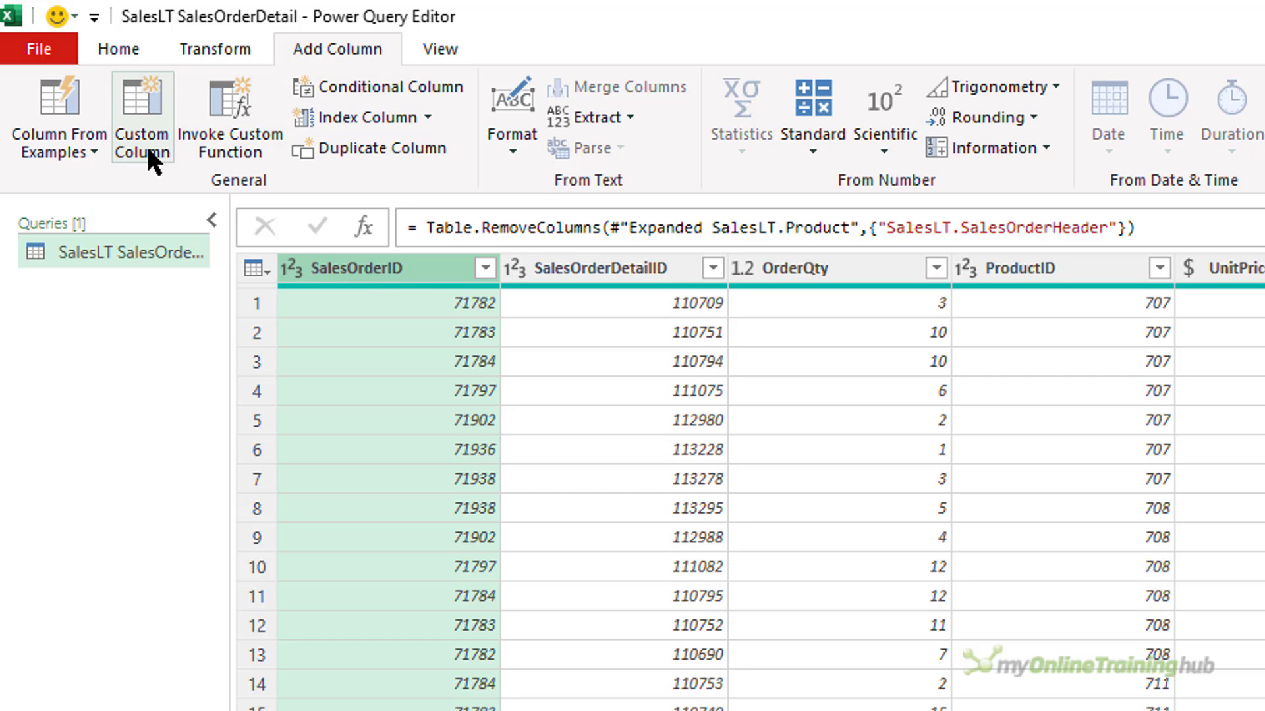
right_click(145, 135)
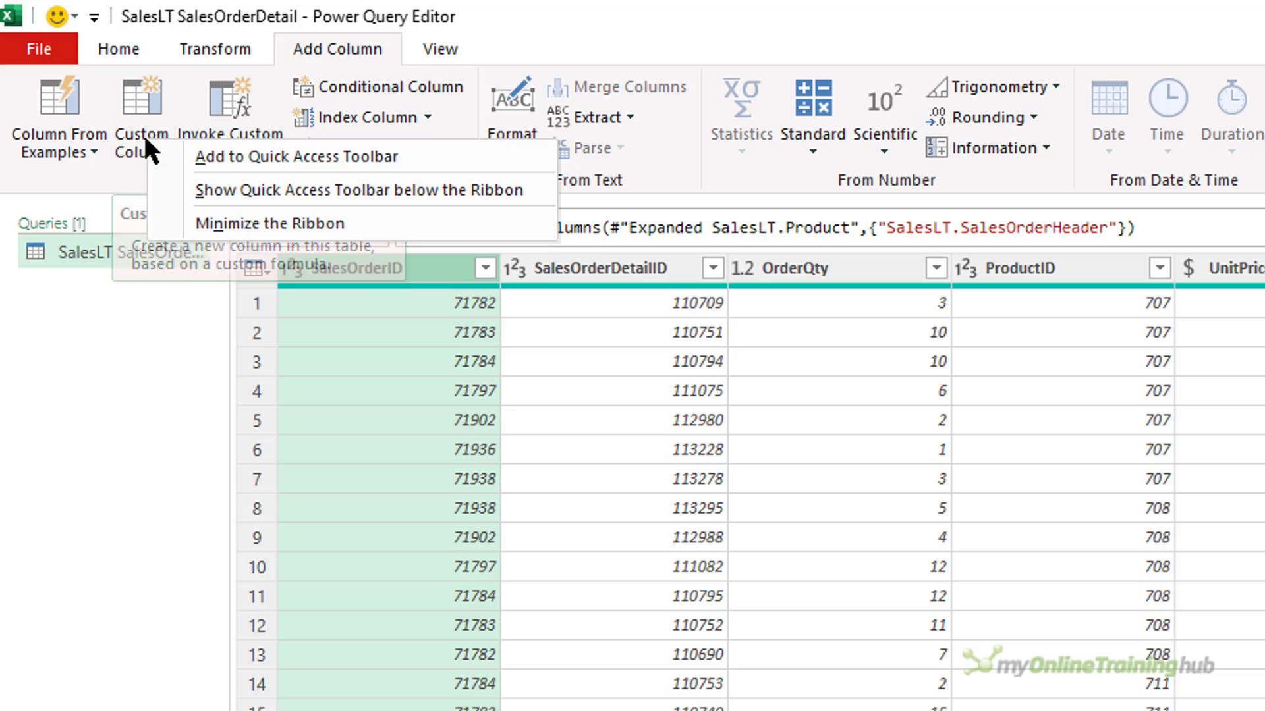
left_click(303, 155)
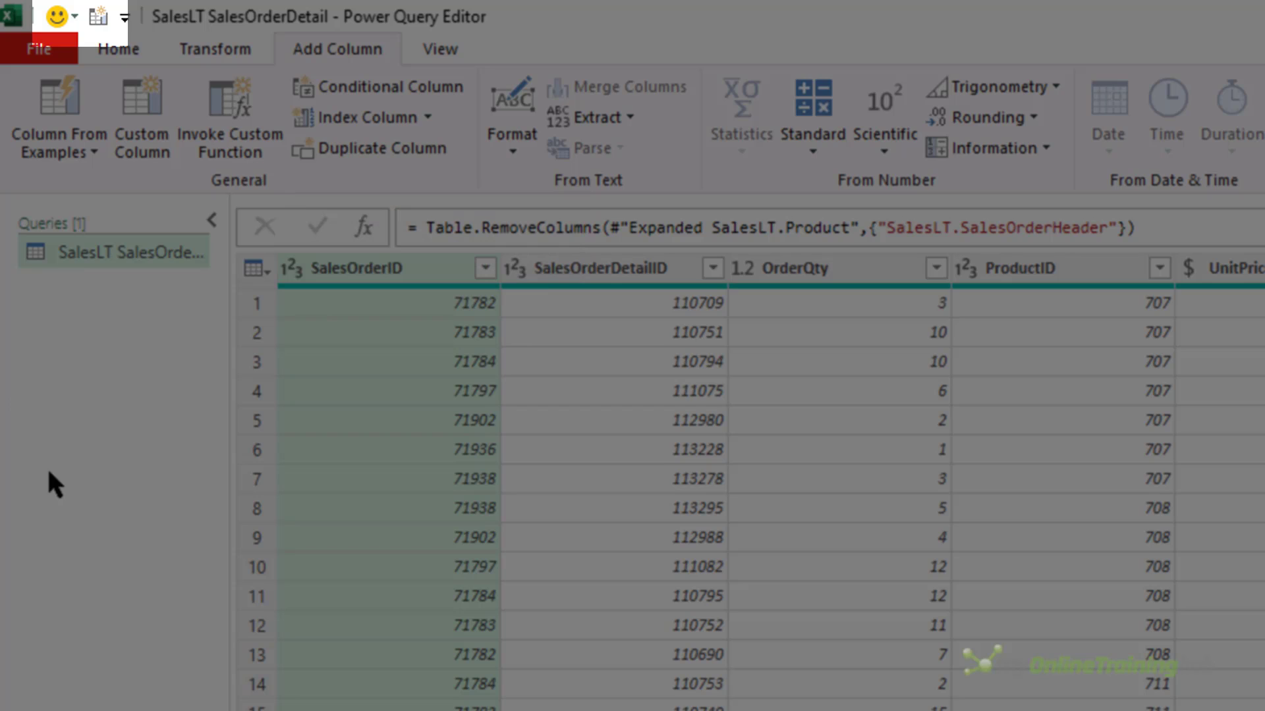
key("alt")
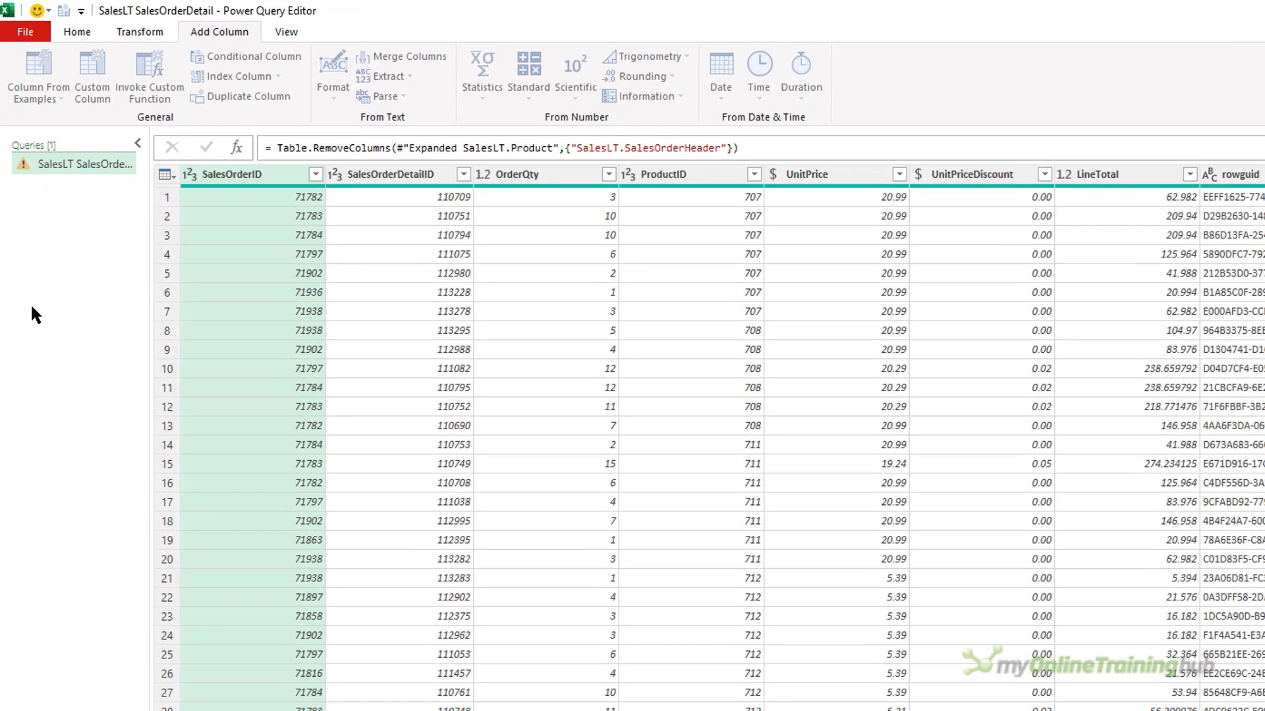
key("c")
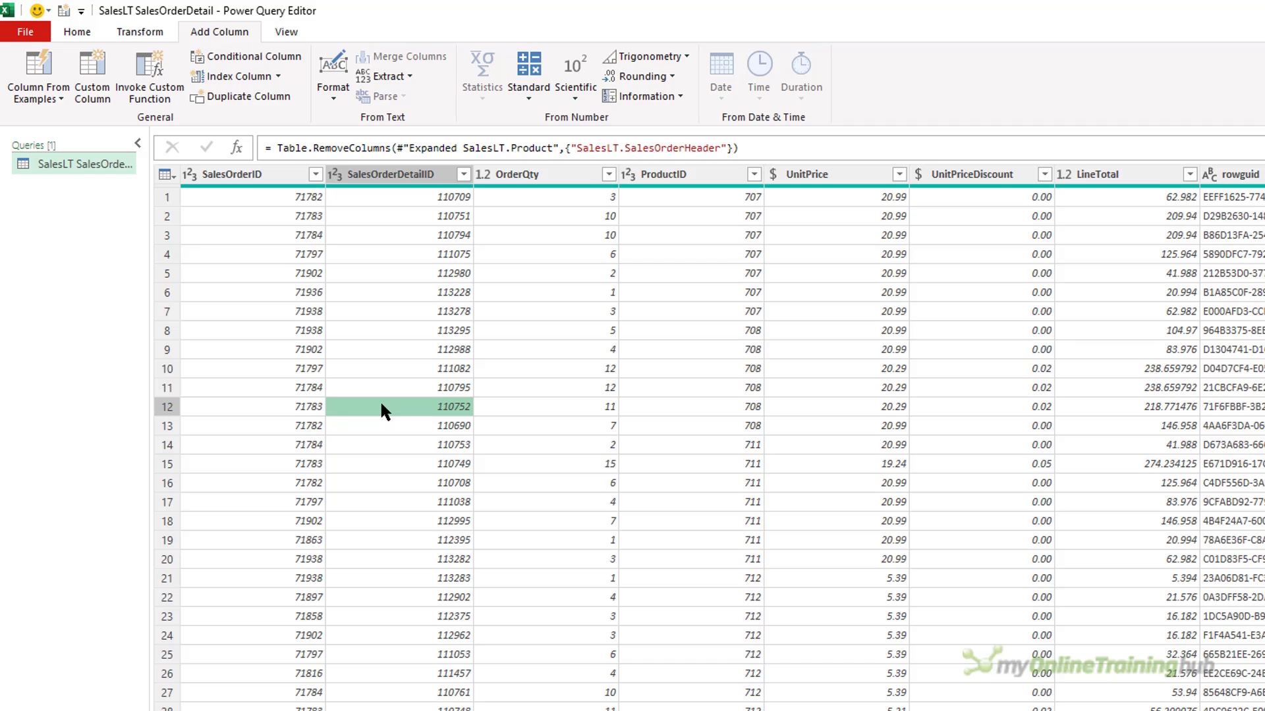
key("Up")
key("Up")
key("Up")
key("Up")
key("Up")
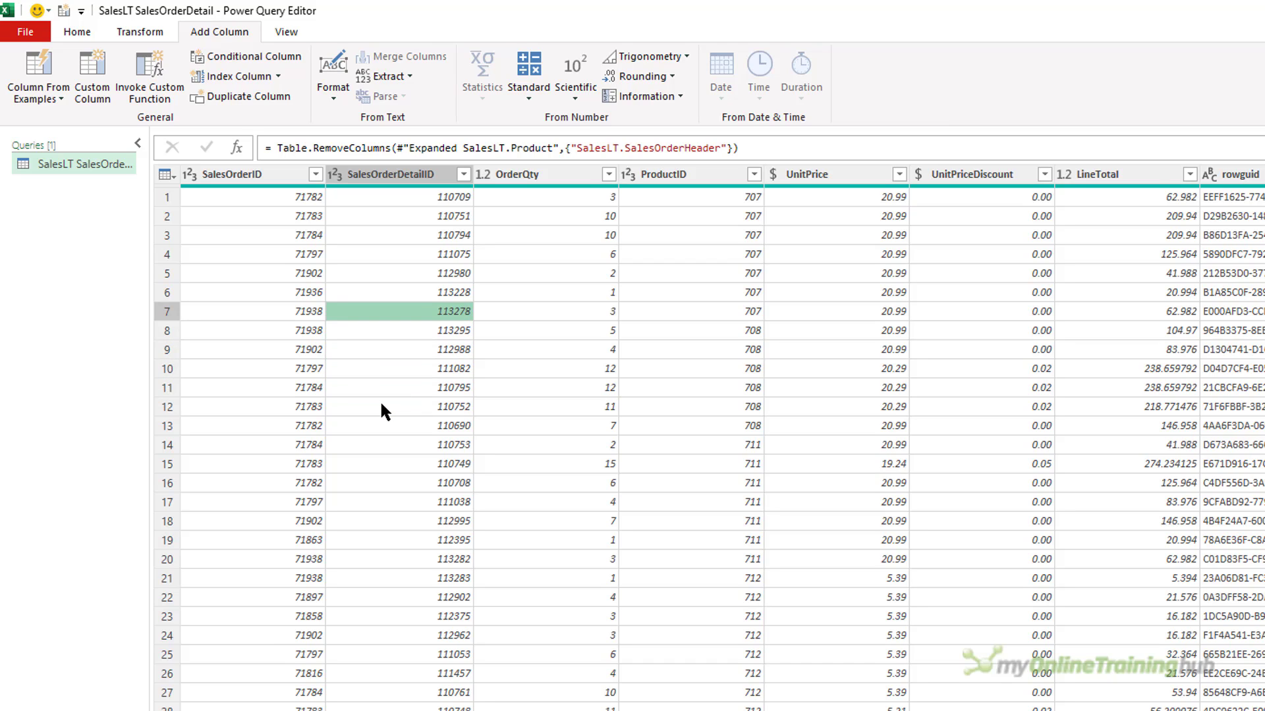
key("Down")
key("Down")
key("Down")
key("Down")
key("Down")
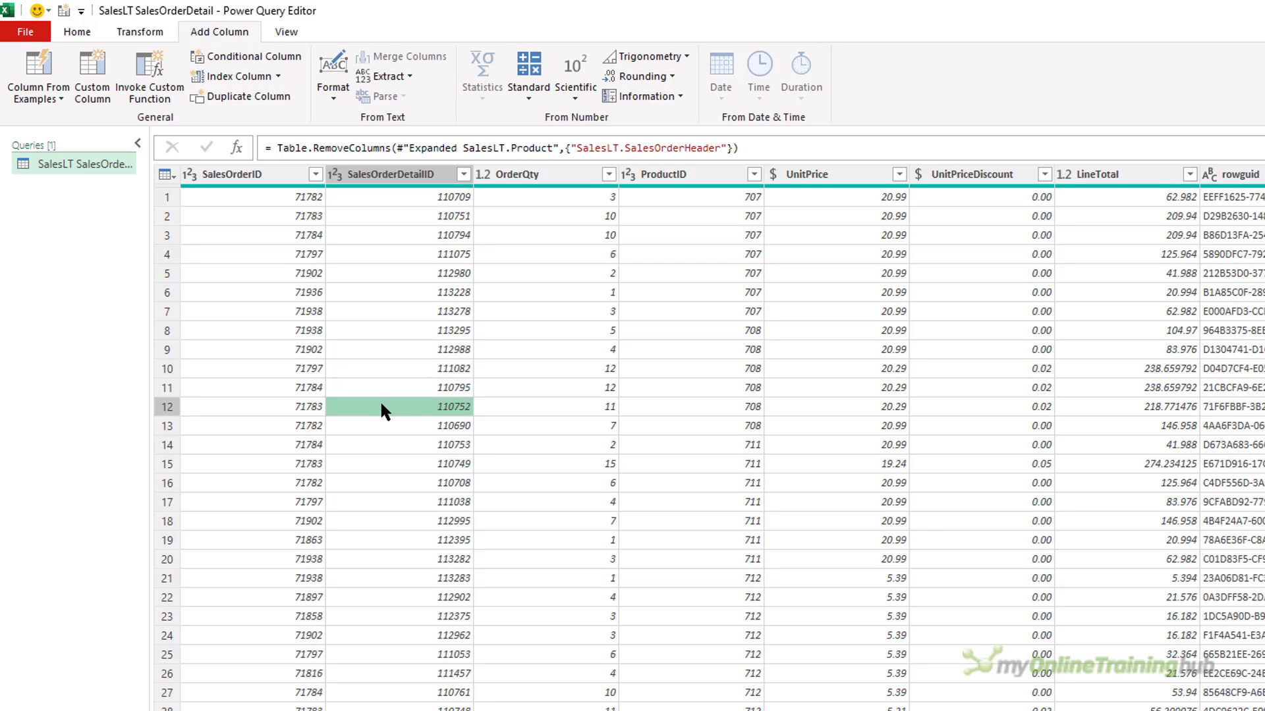
key("Right")
key("Right")
key("Right")
key("Right")
key("Left")
key("Left")
key("Left")
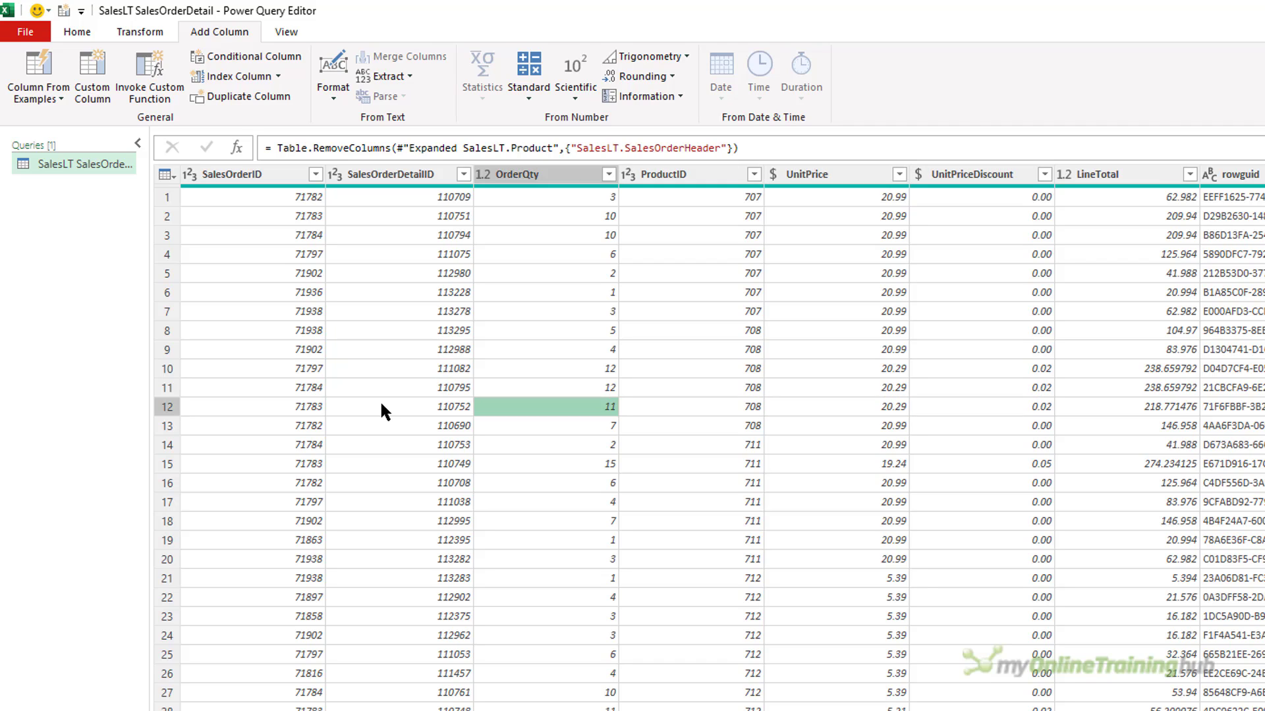
key("Left")
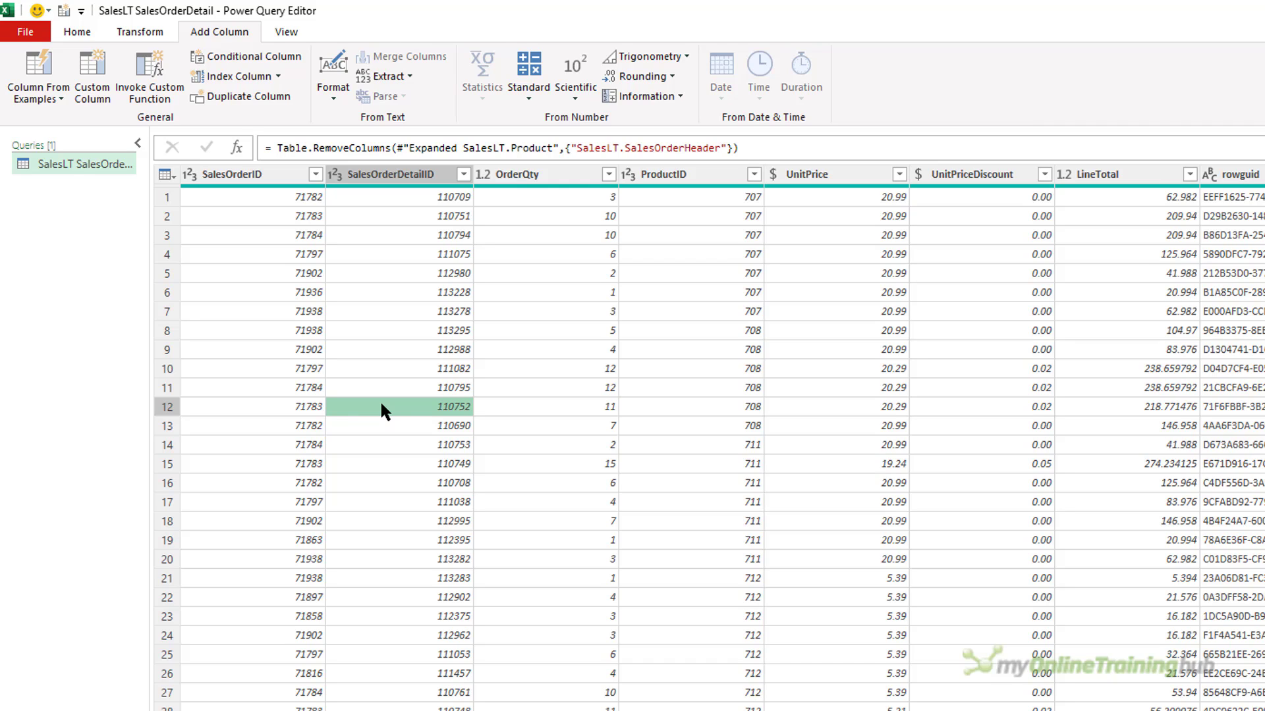
key("Right")
key("Right")
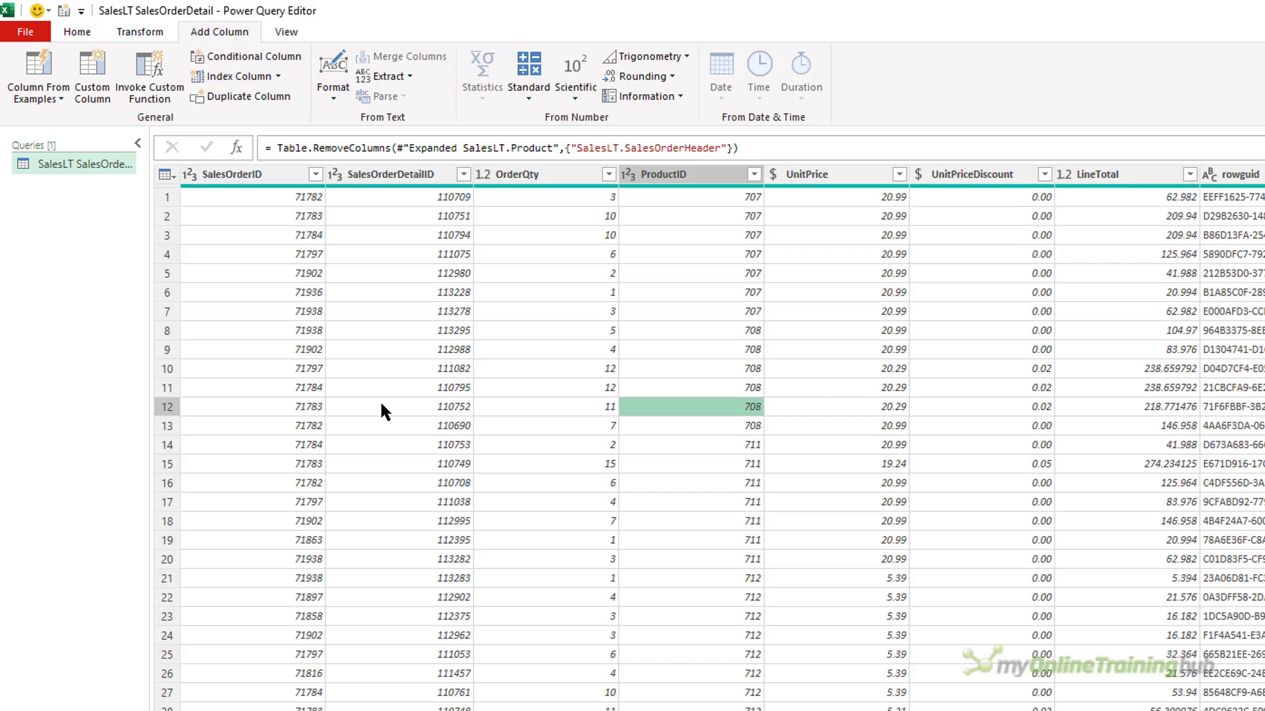
- Rename the ProductID column to 'Product ID' with F2, then delete the column
key("ctrl+space")
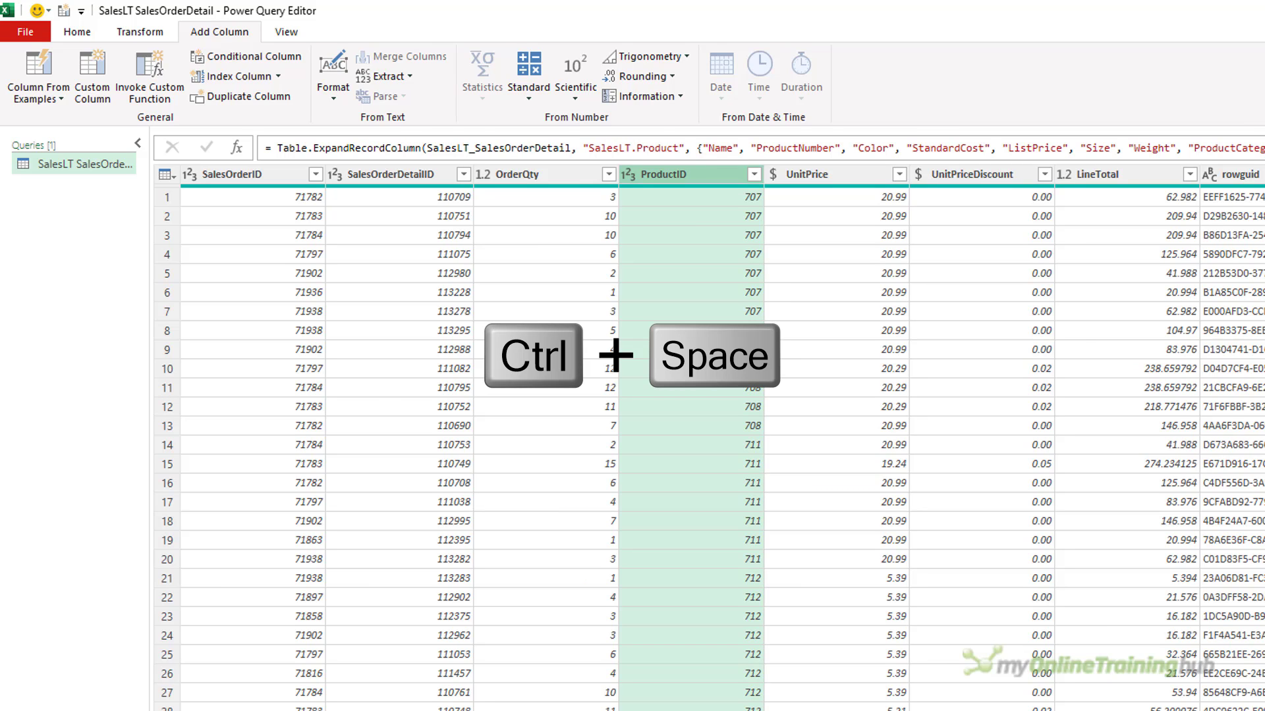
key("F2")
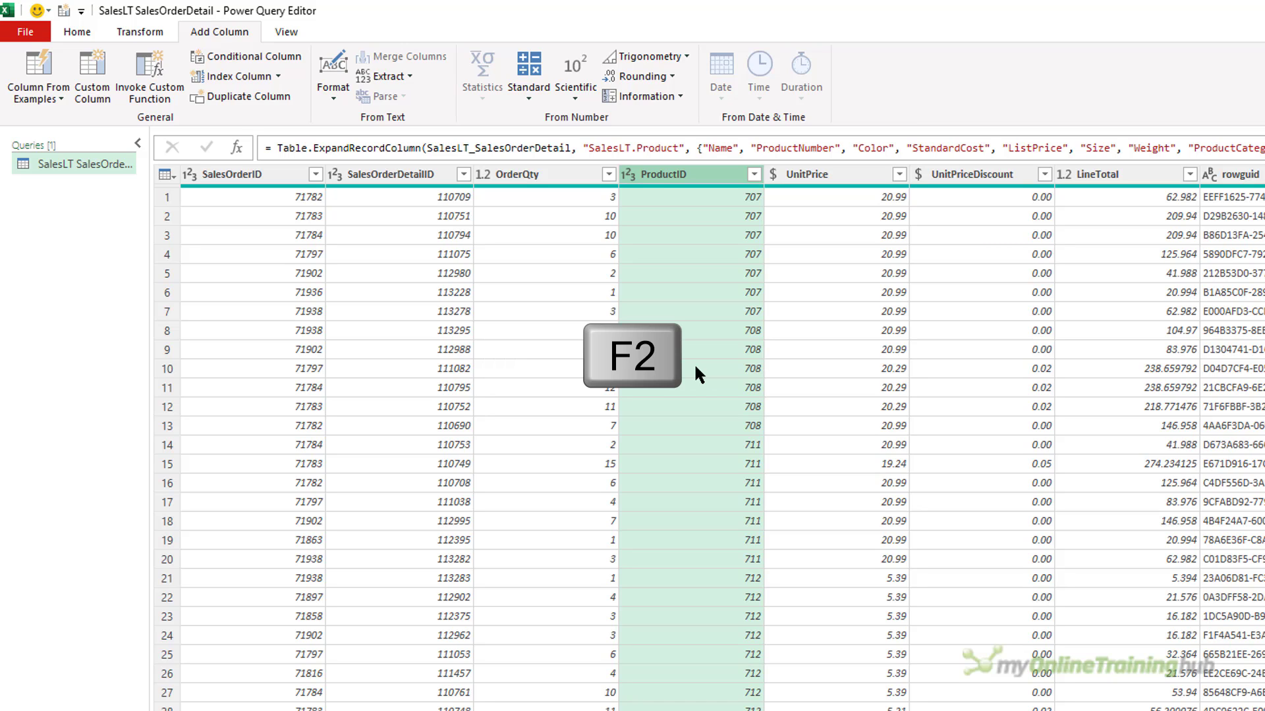
type("Product ID")
key("Return")
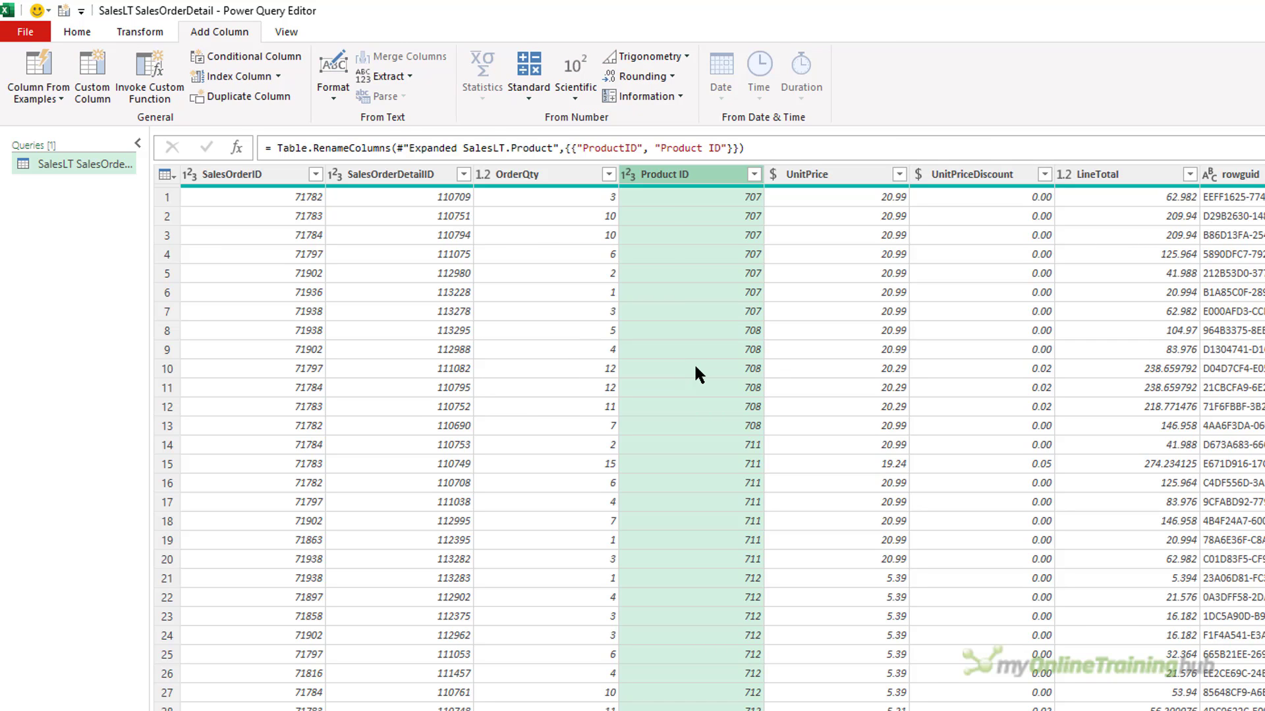
key("Delete")
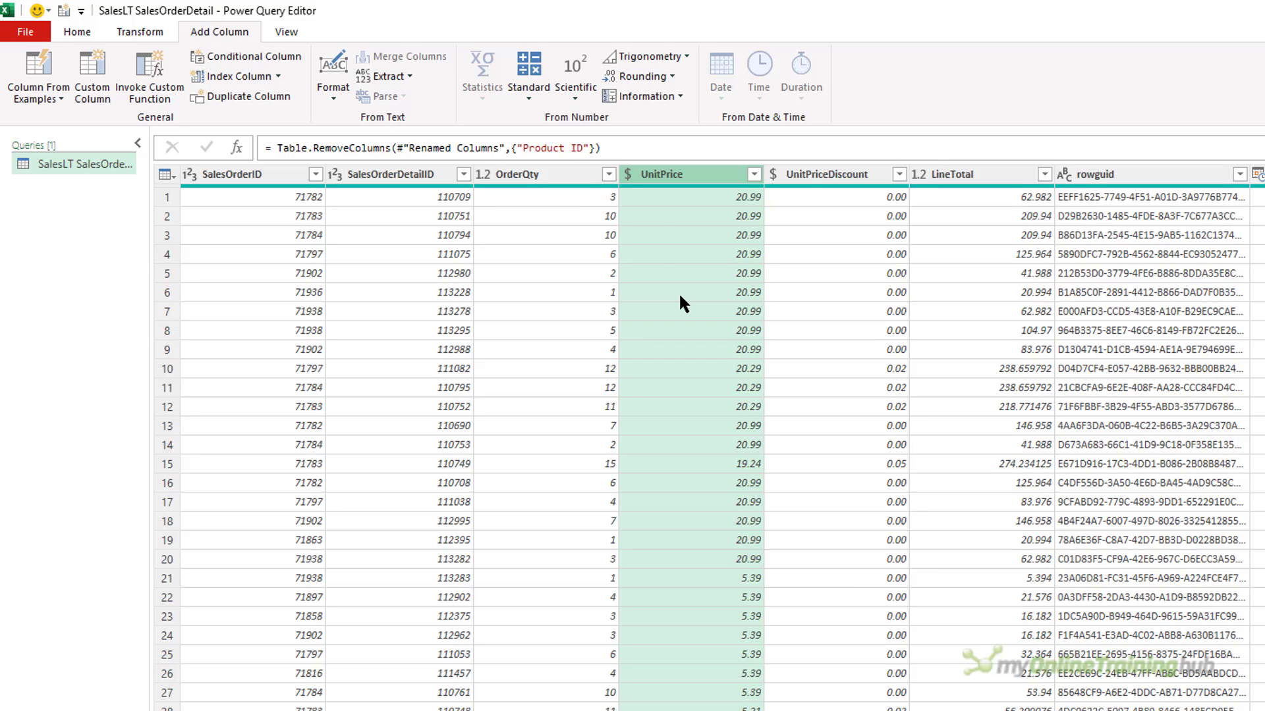
- Select all columns with Ctrl+A, show the Transform commands, then select a single cell
key("ctrl+a")
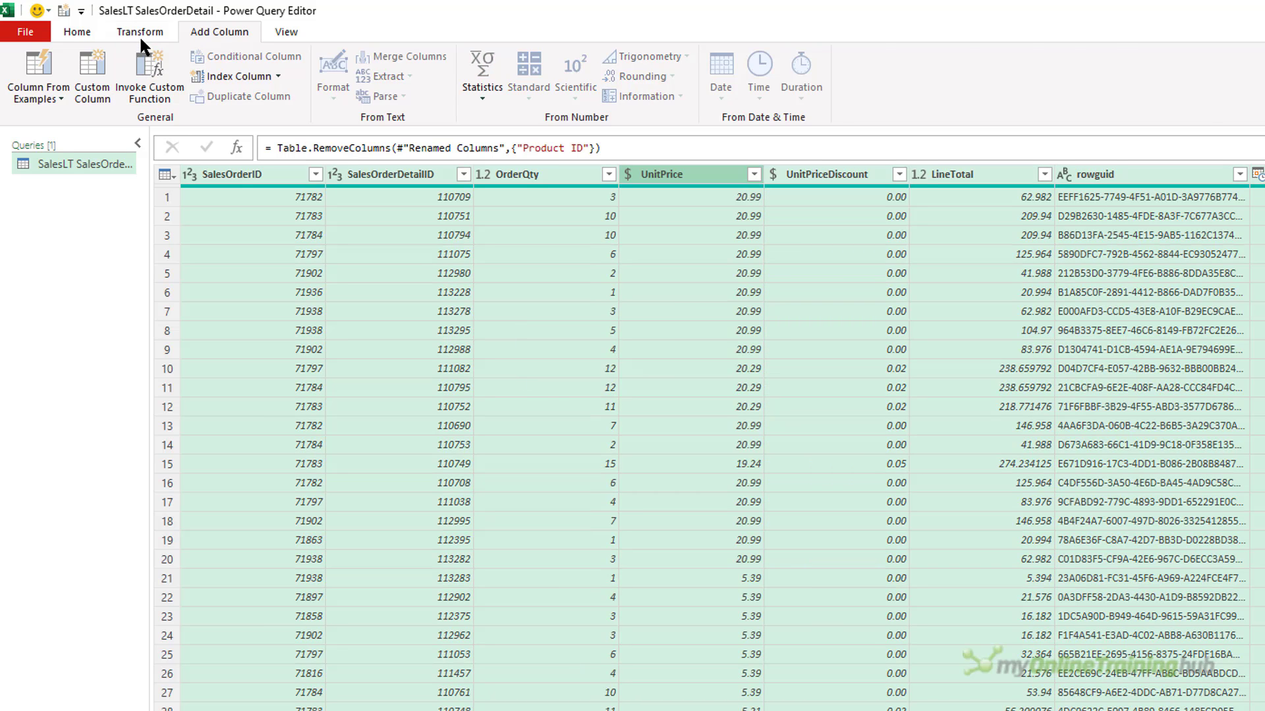
left_click(139, 33)
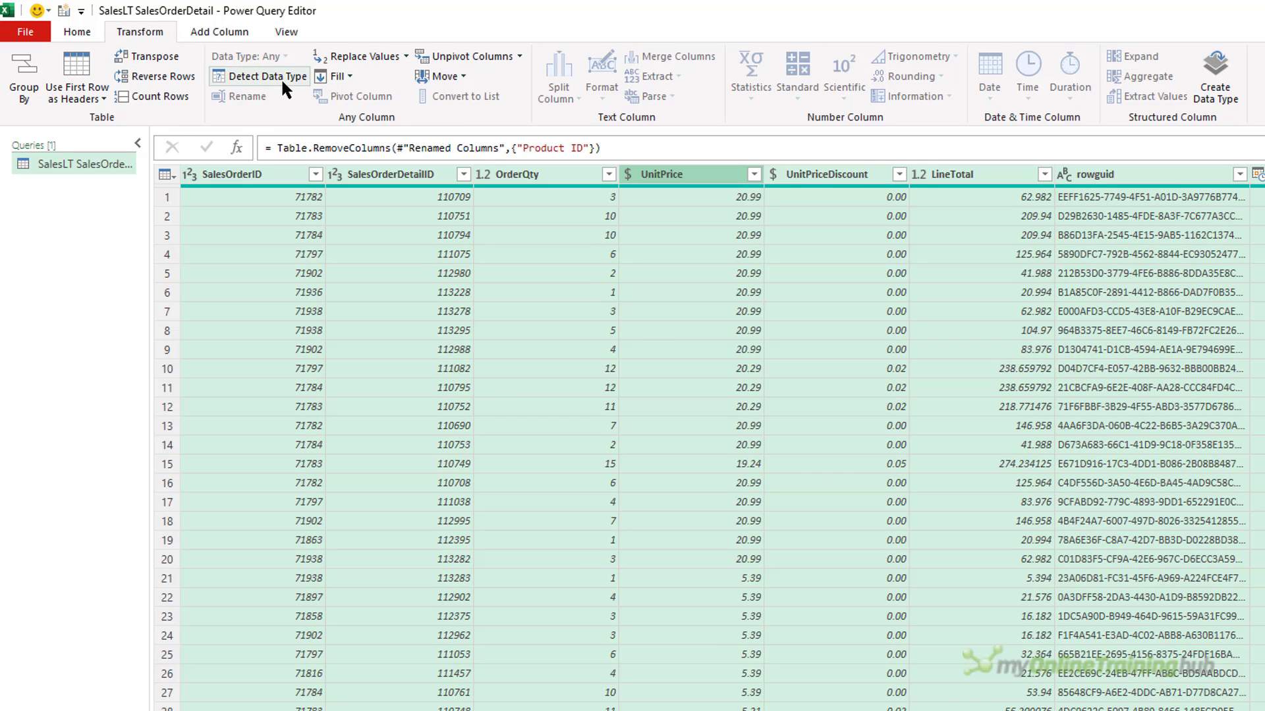
left_click(686, 349)
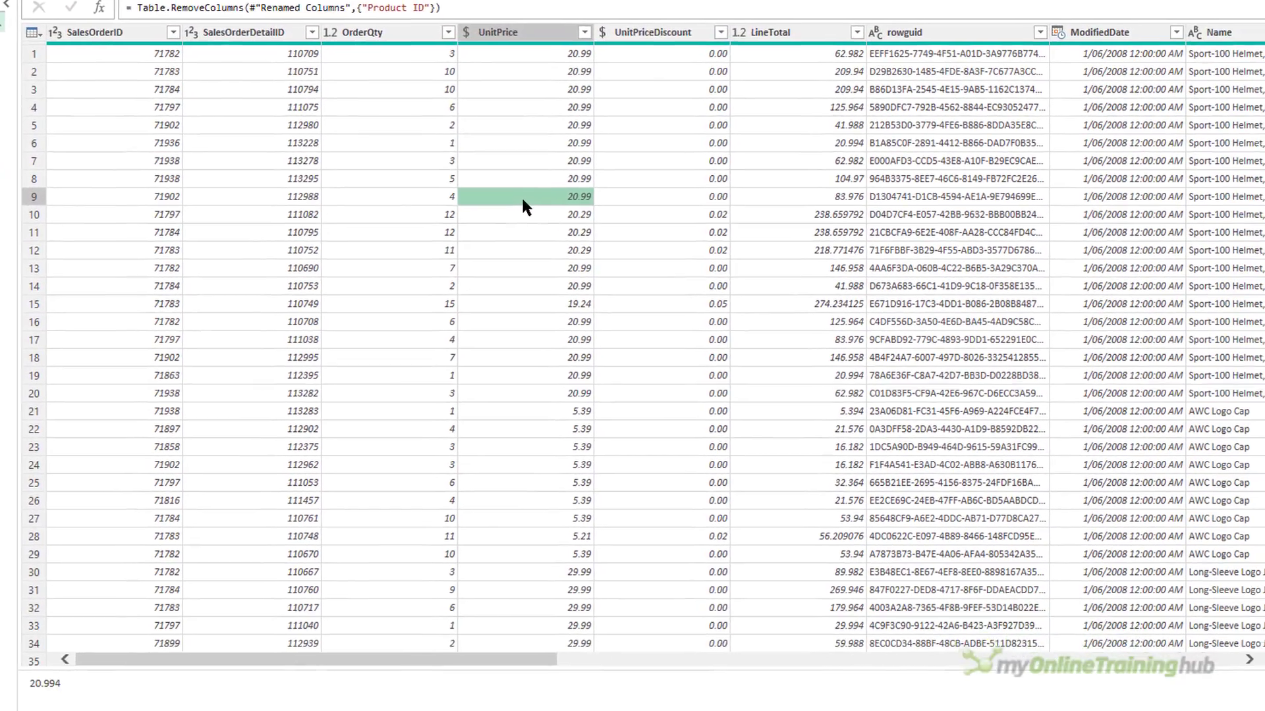
- Move the cell selection with arrow keys, then jump to row 10's first and last columns
key("Right")
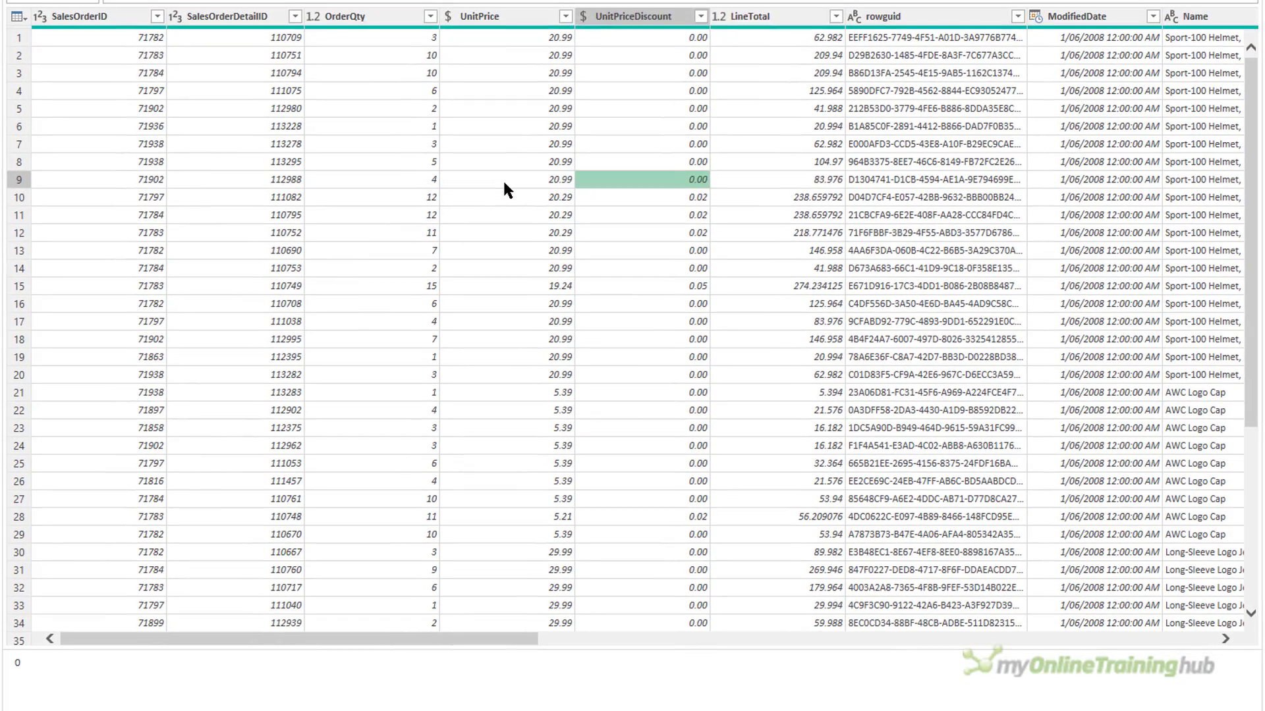
key("Right")
key("Down")
key("Left")
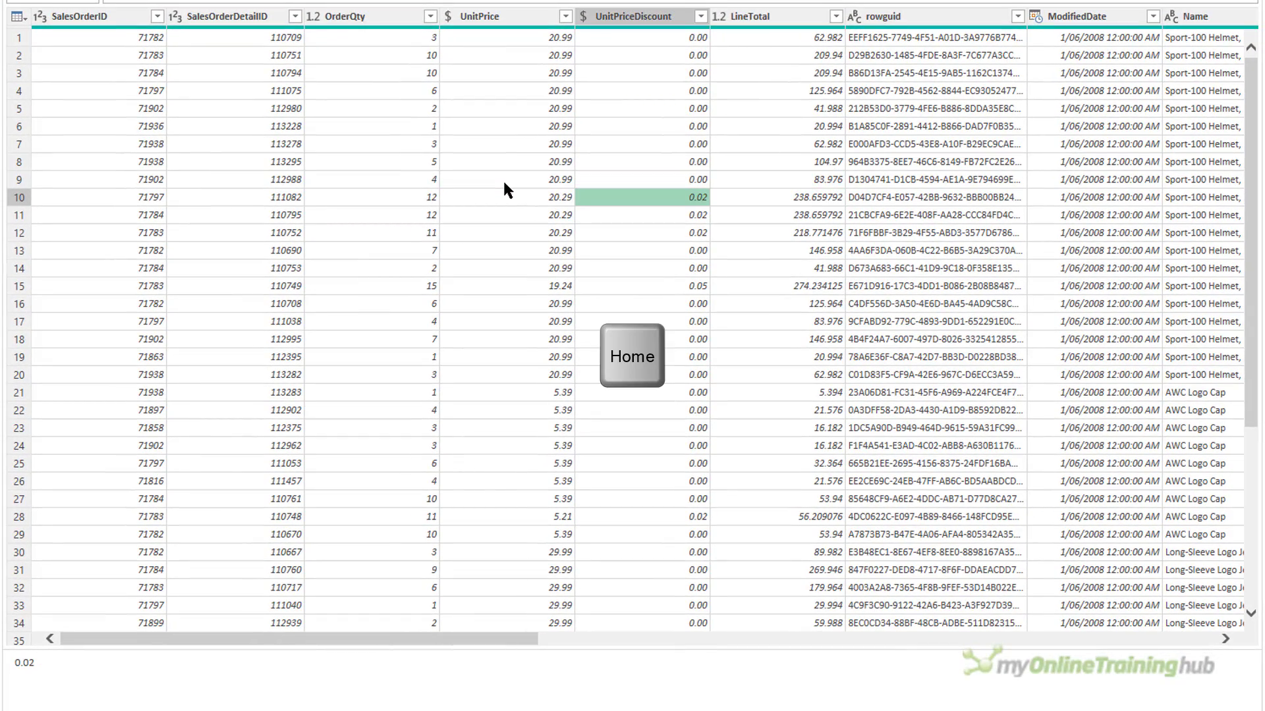
key("Home")
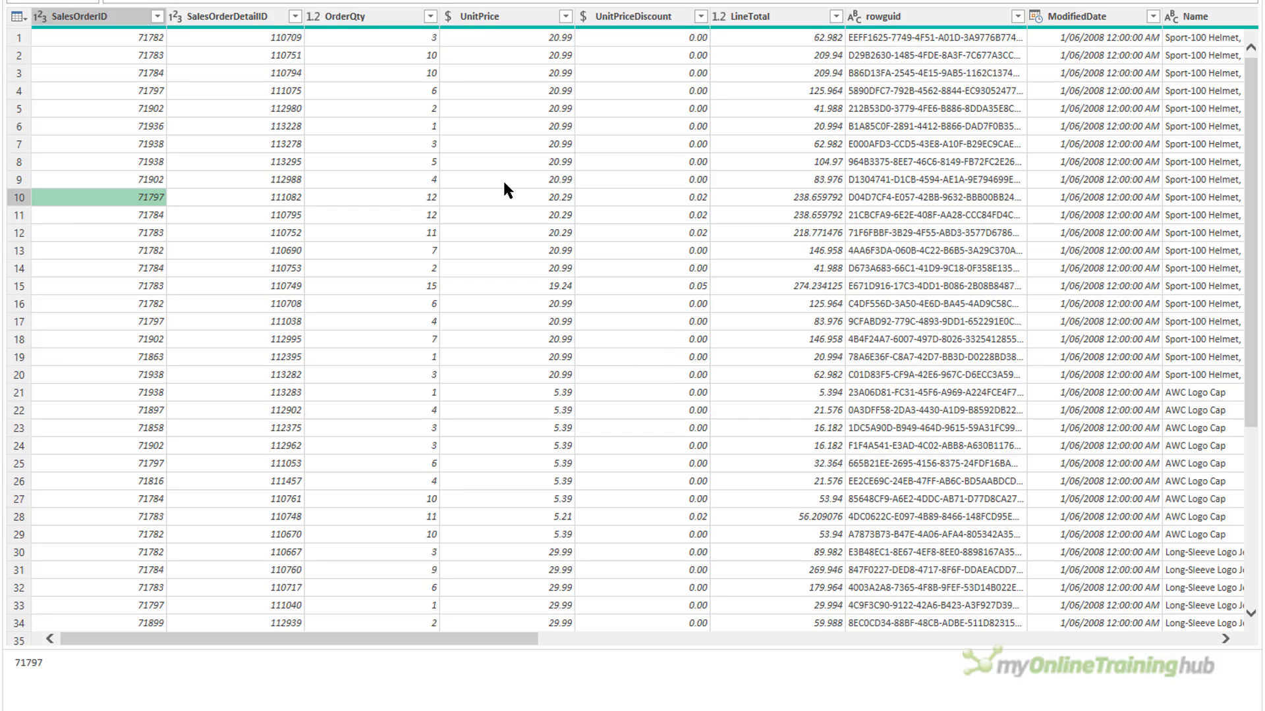
key("End")
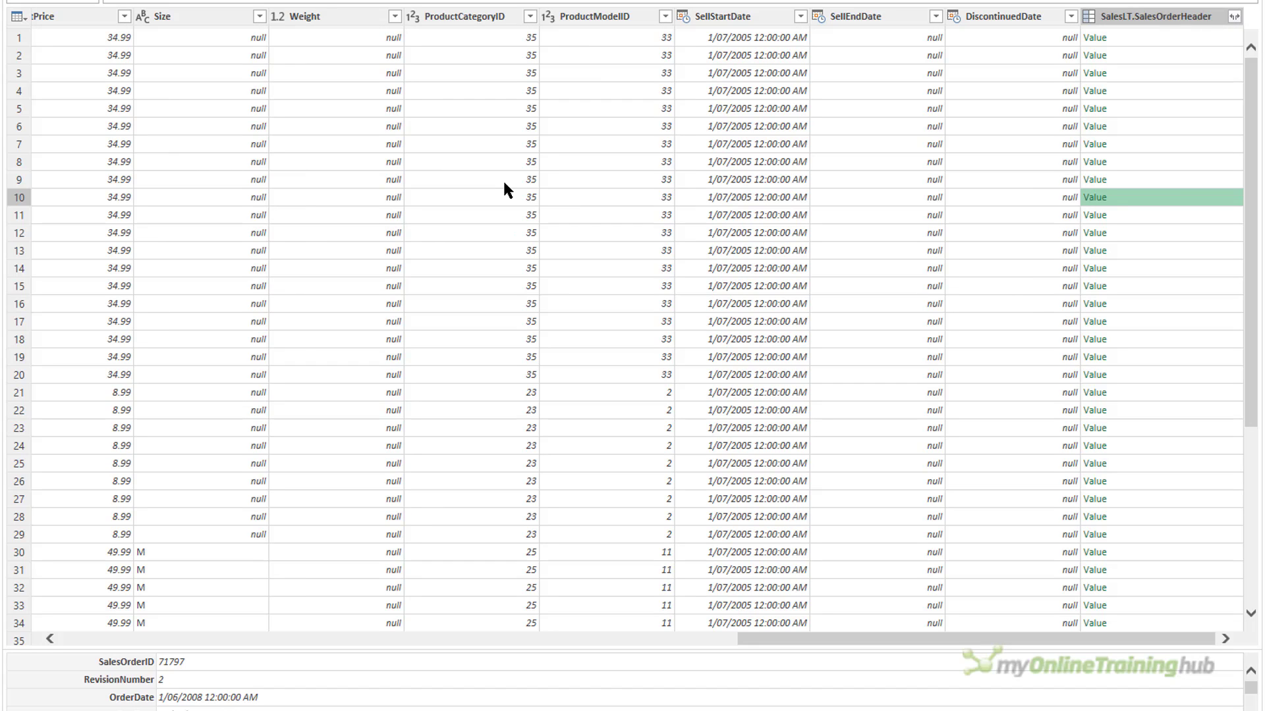
- Jump to the table's corners and column ends with Ctrl/Alt+Home/End, then page up and down
key("ctrl+Home")
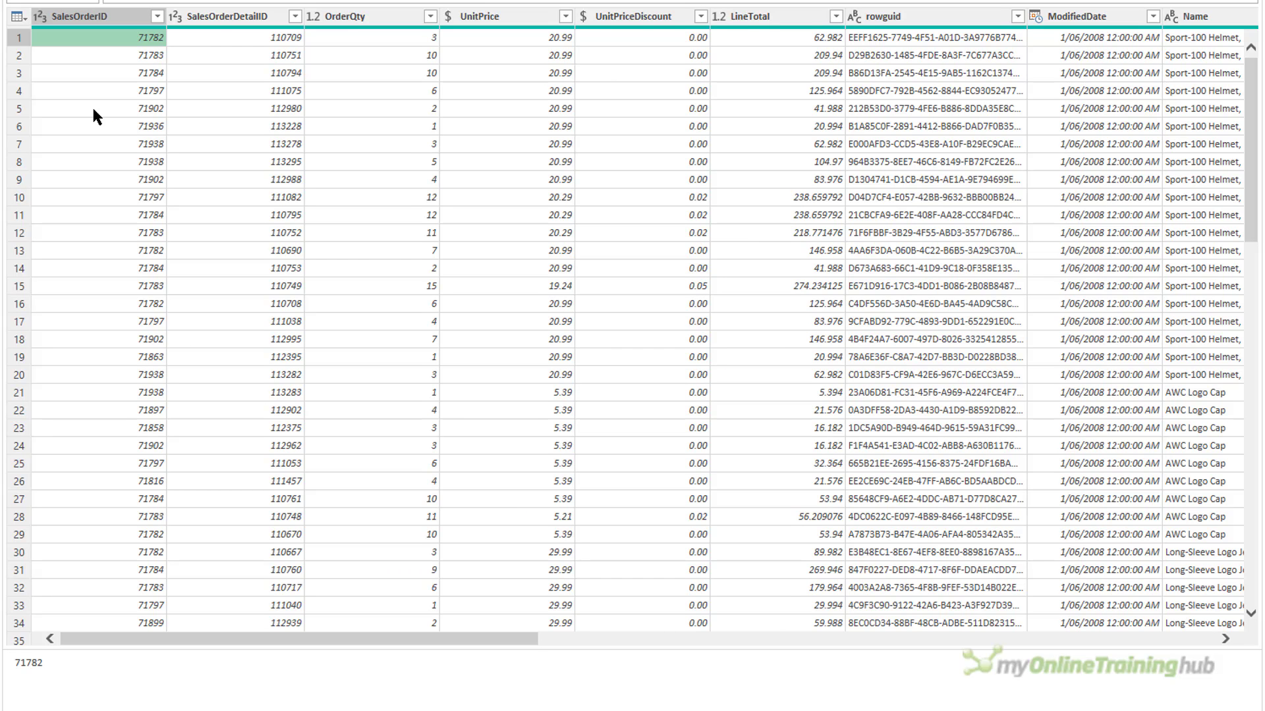
key("ctrl+End")
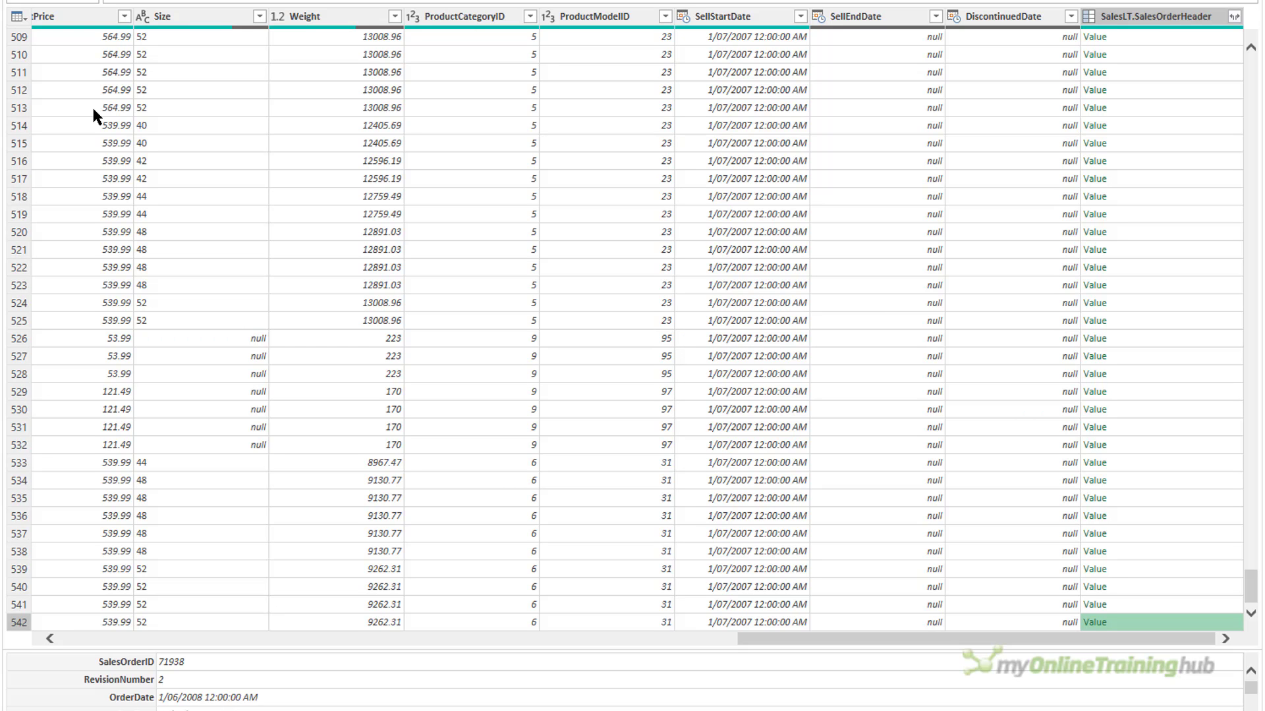
key("alt+Home")
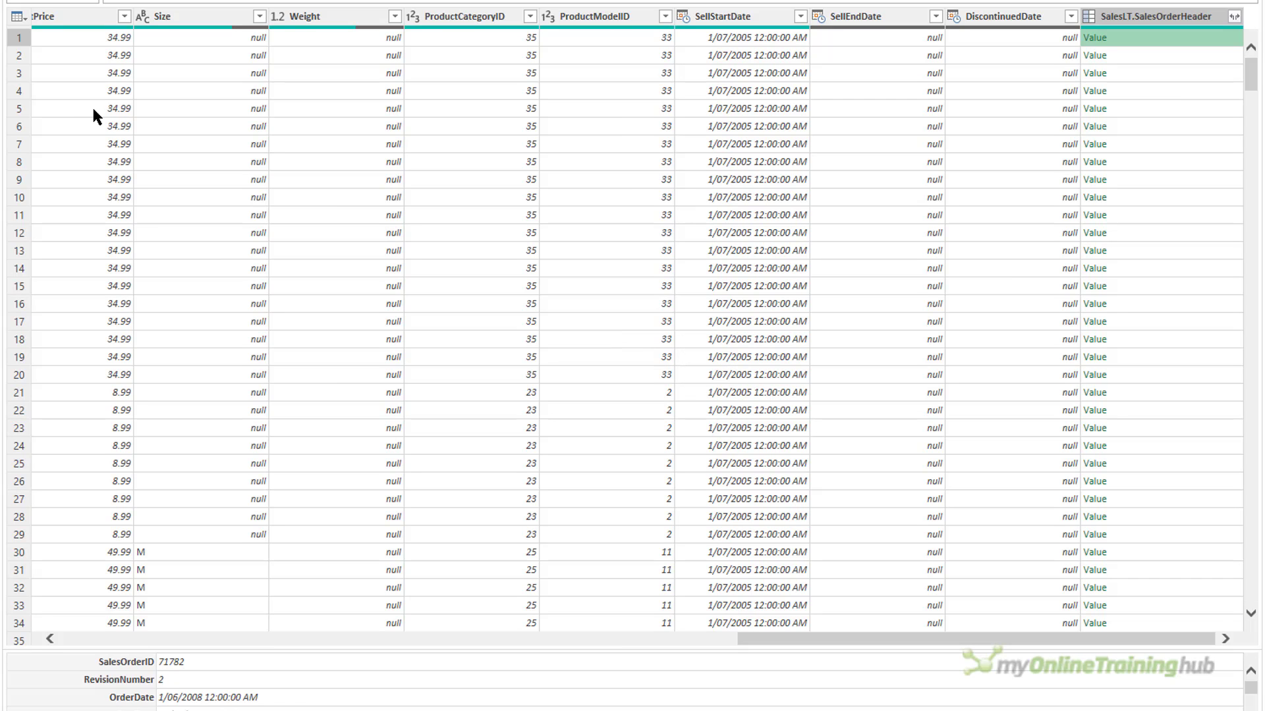
key("alt+End")
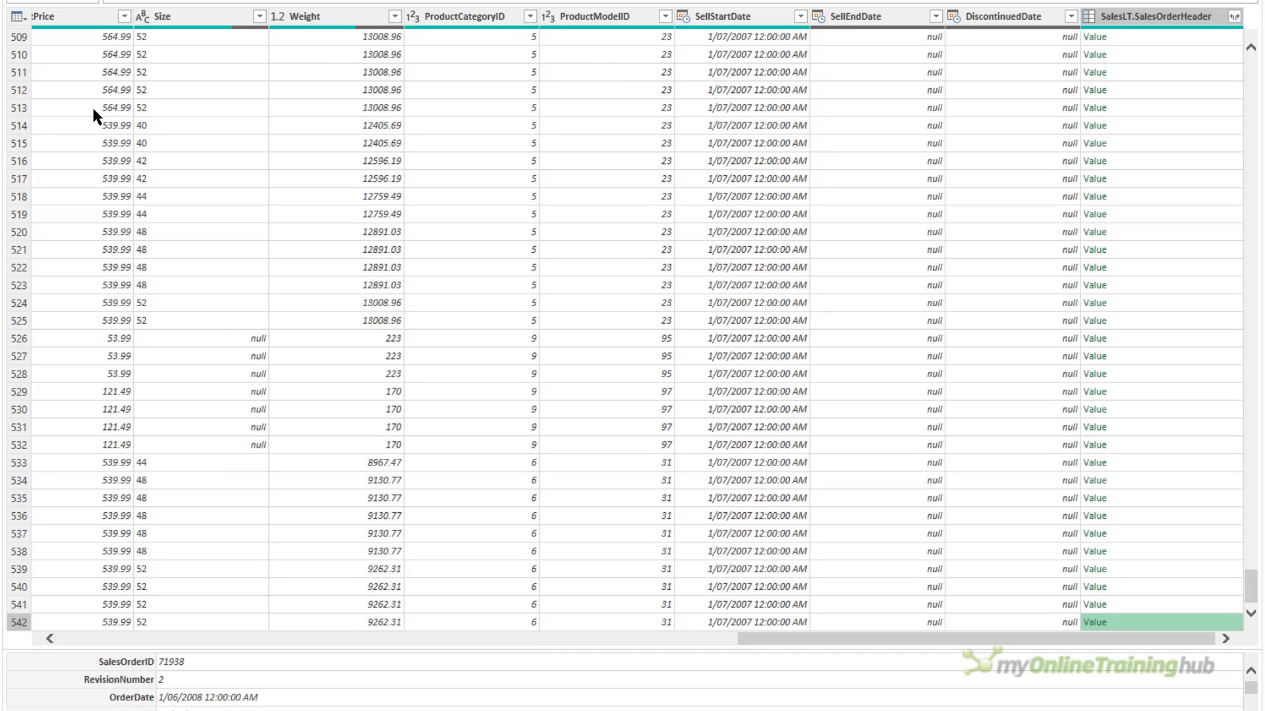
key("Page_Up")
key("Page_Up")
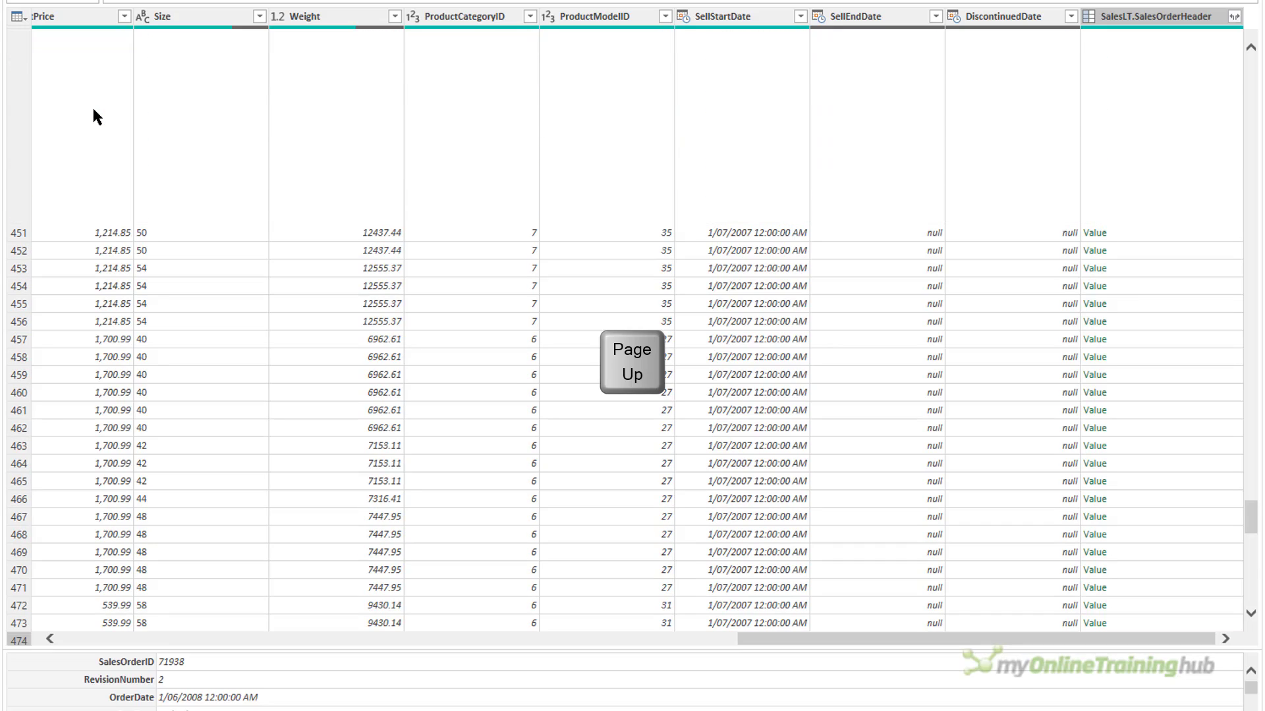
key("Page_Up")
key("Page_Down")
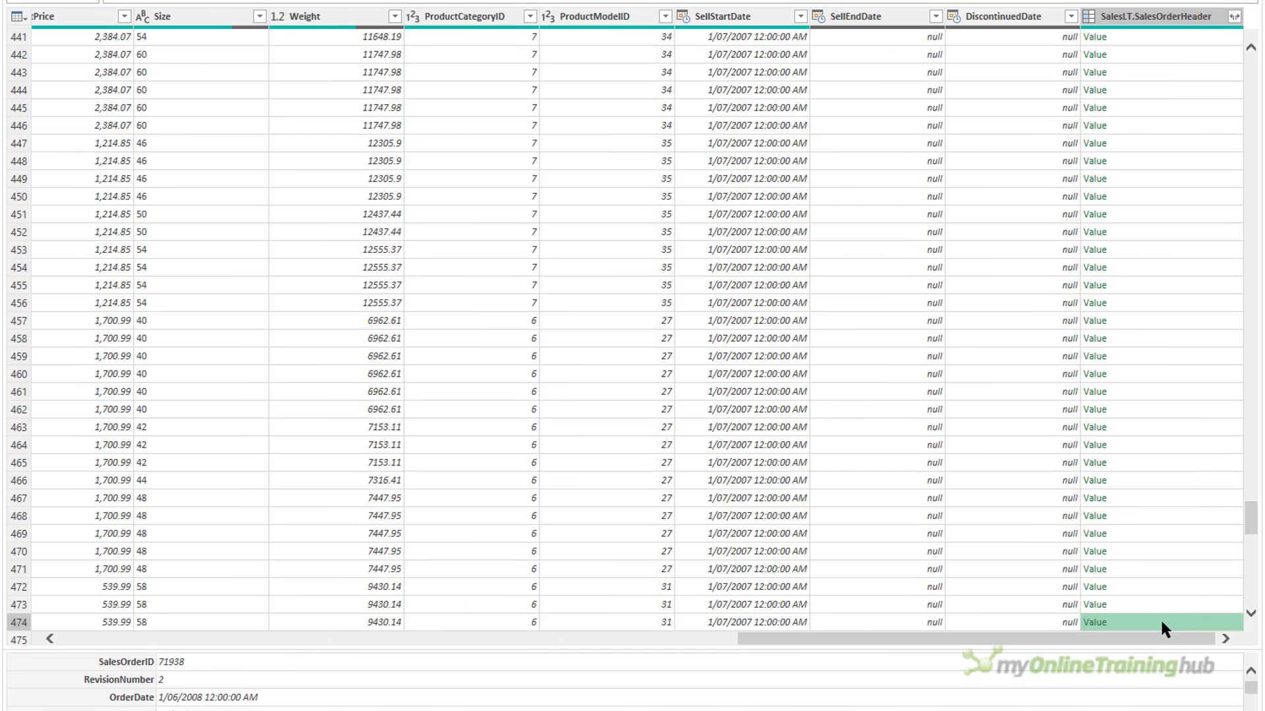
- Search 'orderqt' in Go to Column (Ctrl+G) and jump to the OrderQty column
key("ctrl+g")
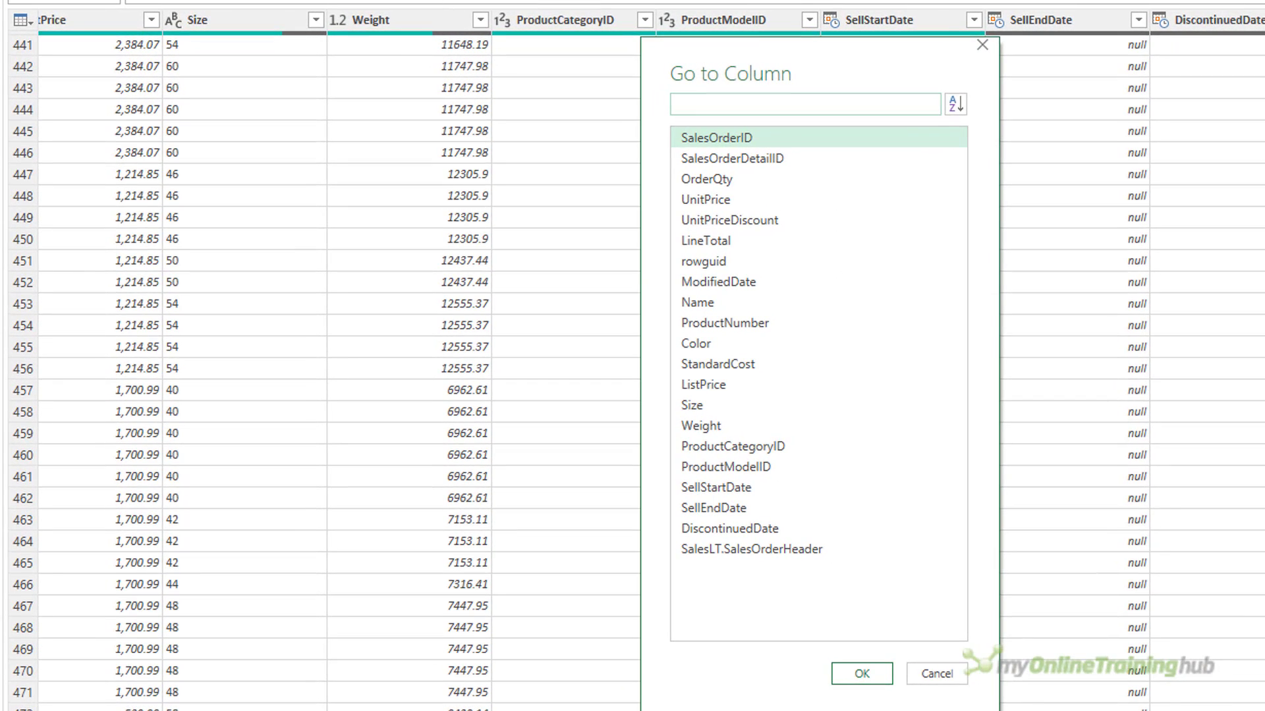
type("order")
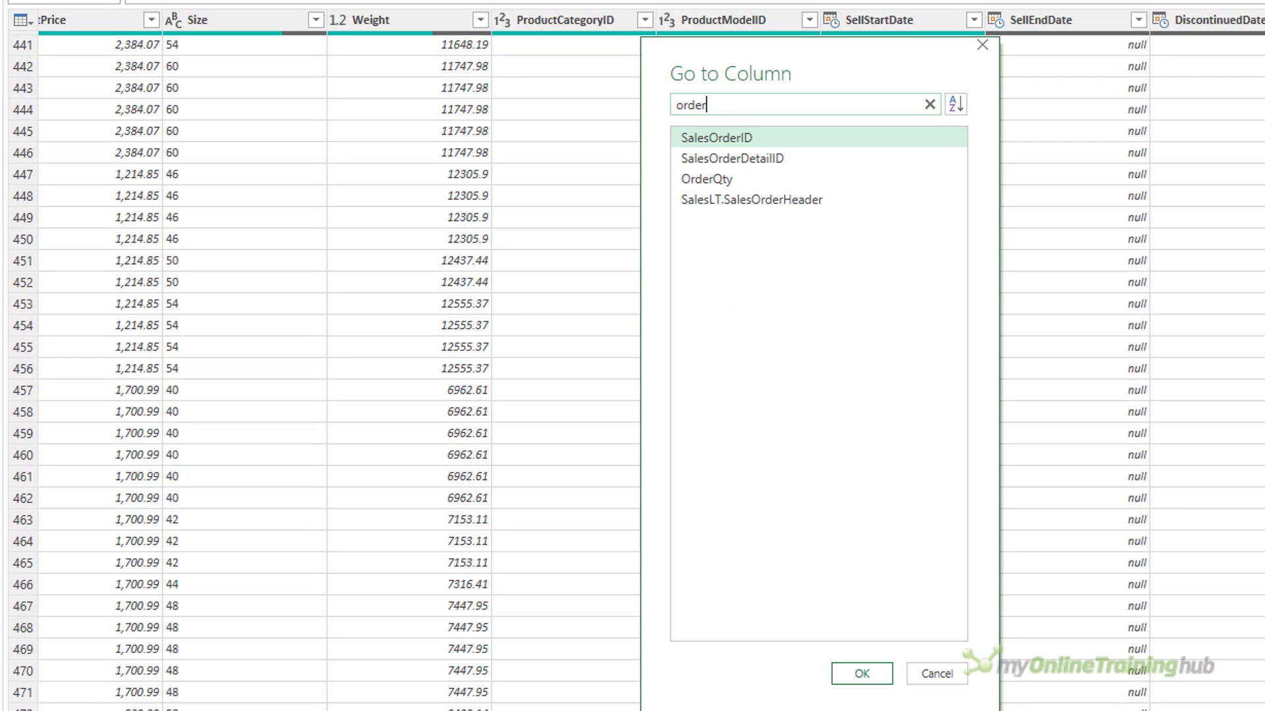
type("qt")
key("Tab")
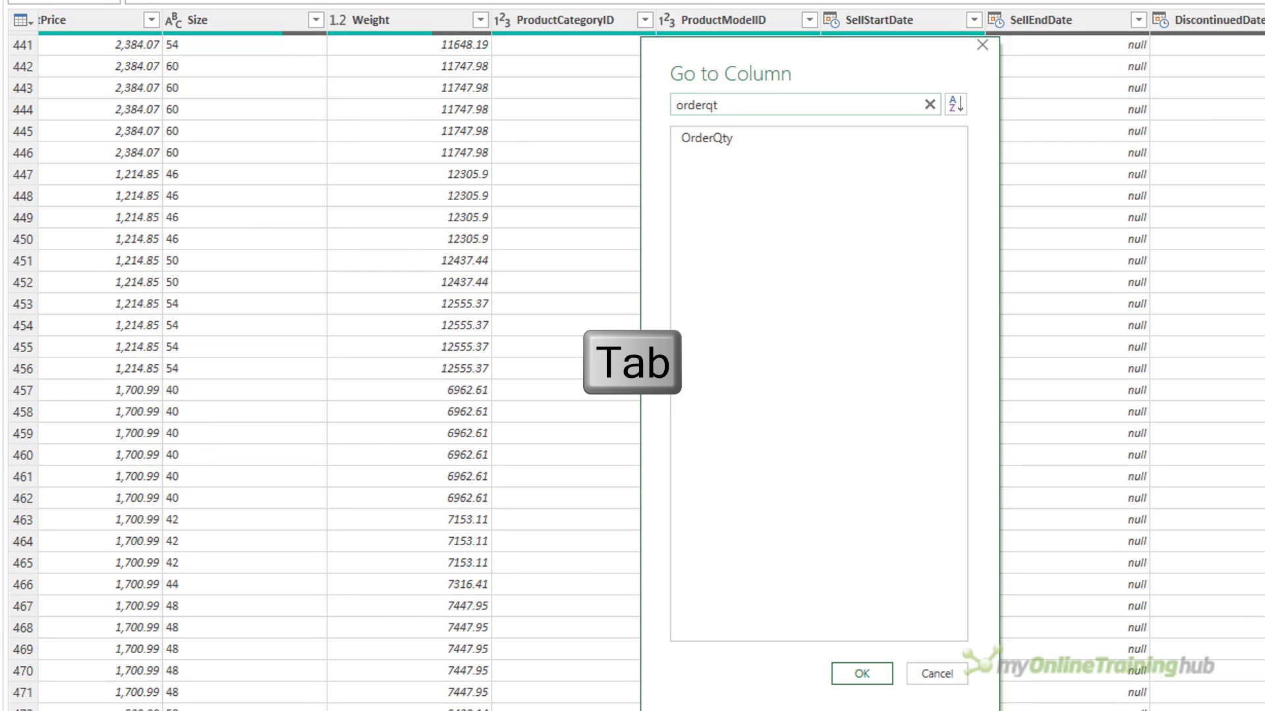
key("Tab")
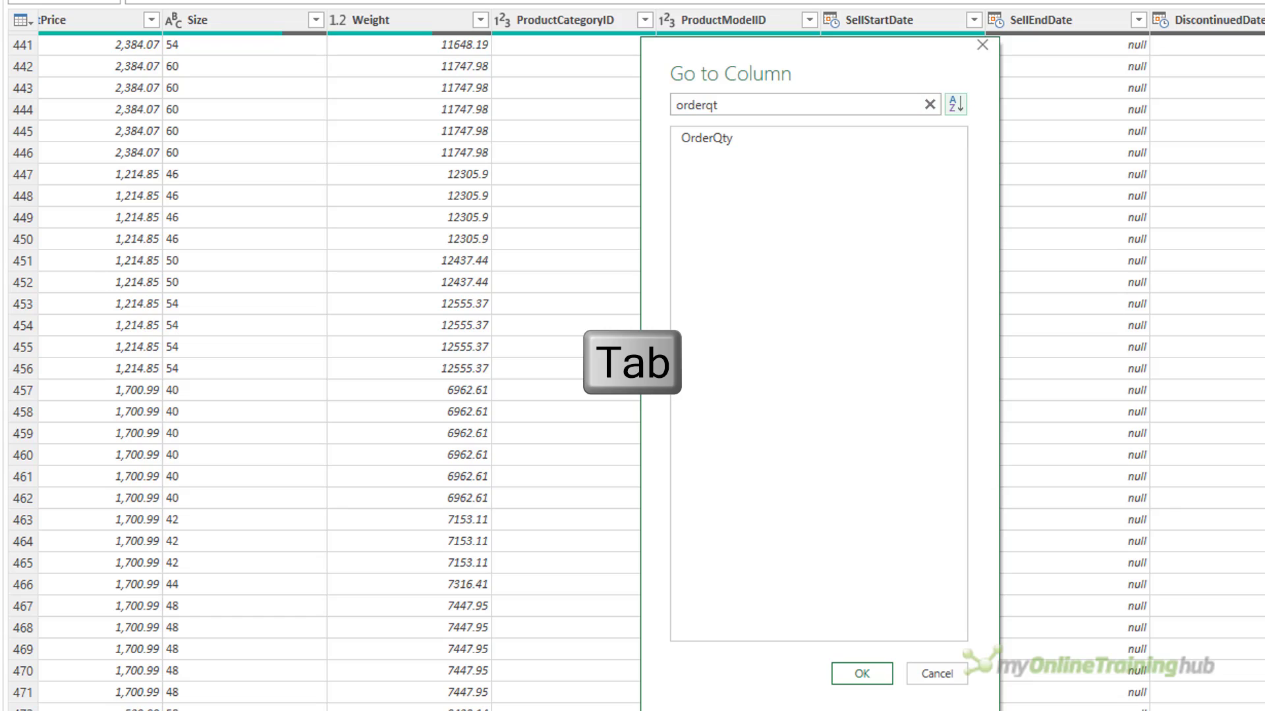
key("Tab")
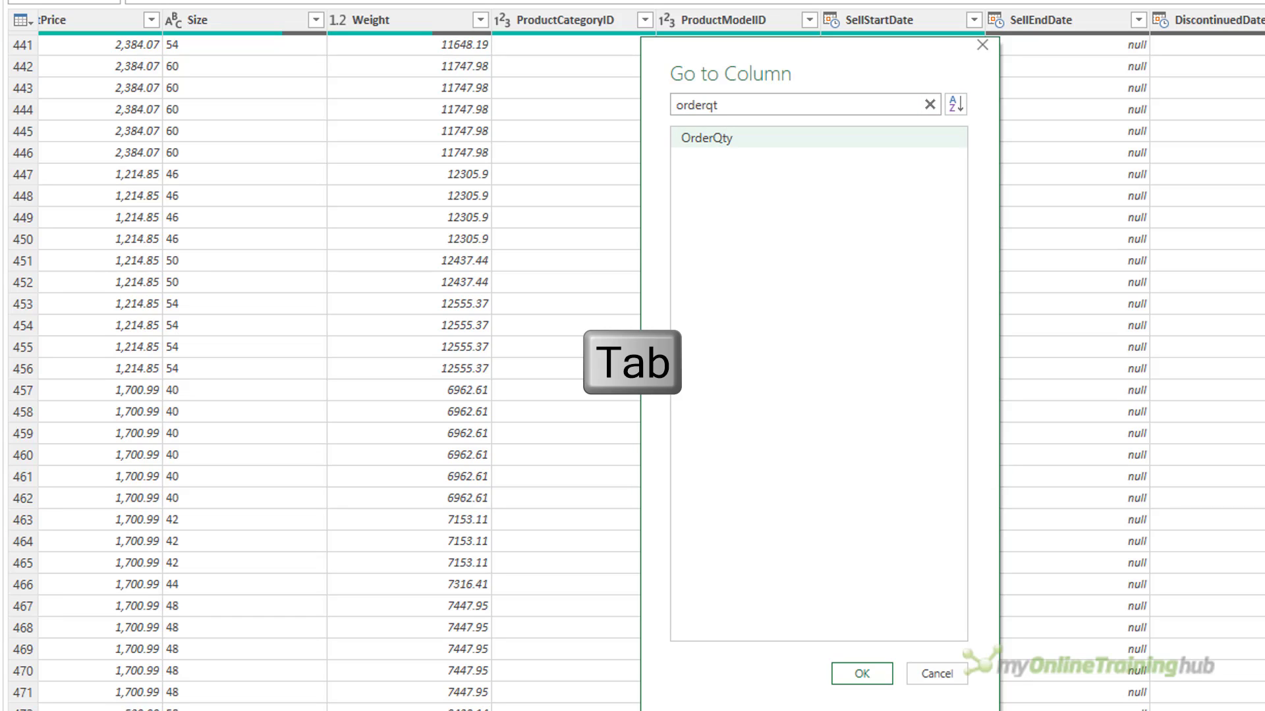
key("space")
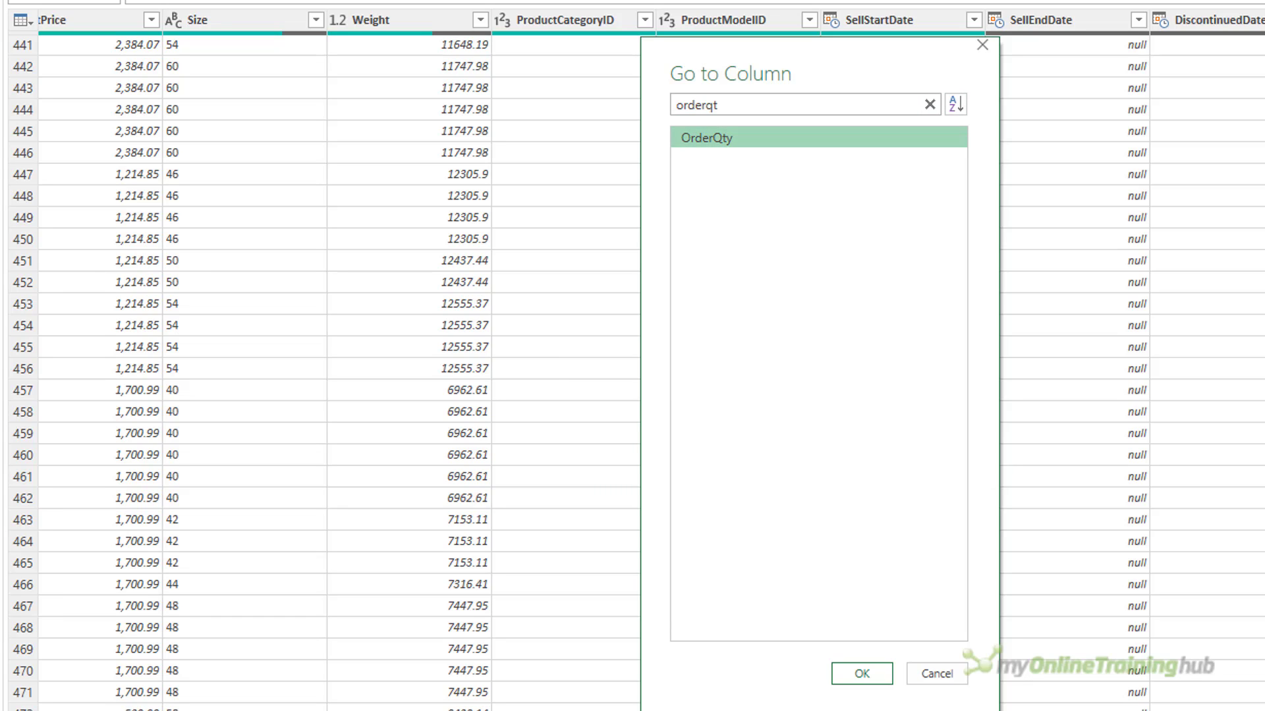
key("Return")
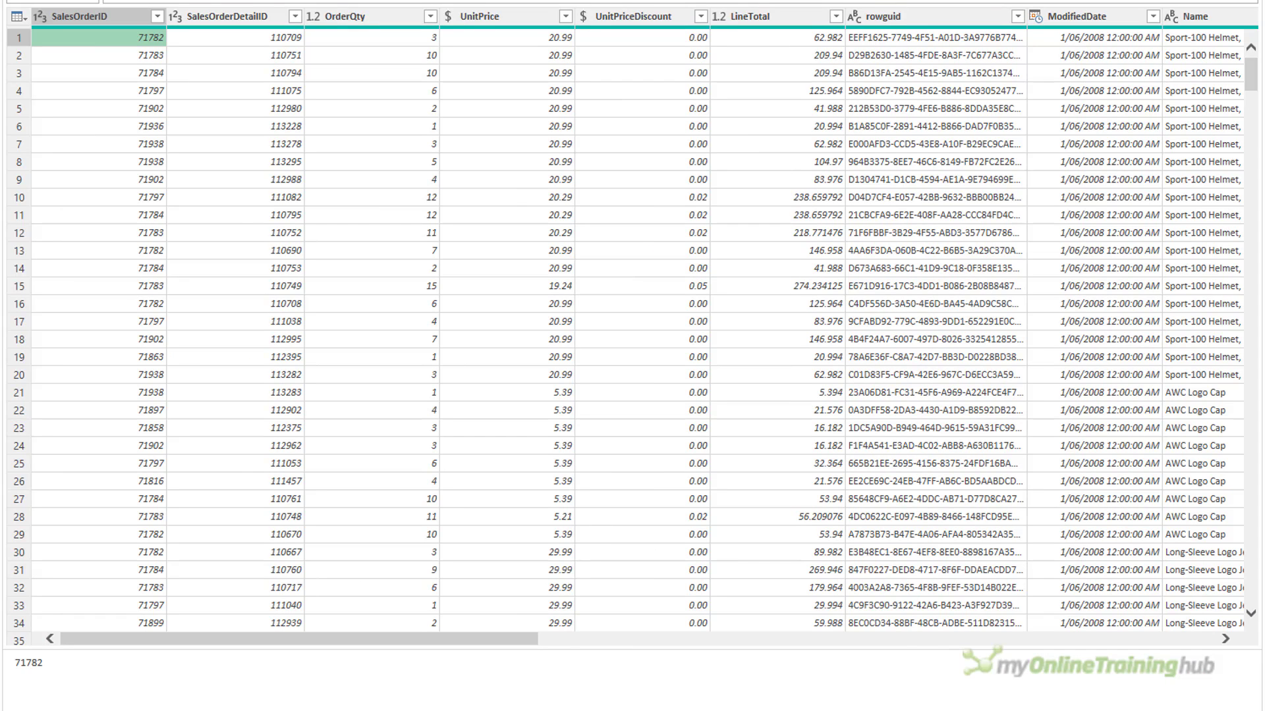
- Select the SalesOrderID column and extend the selection two columns right with Shift+Right
key("ctrl+space")
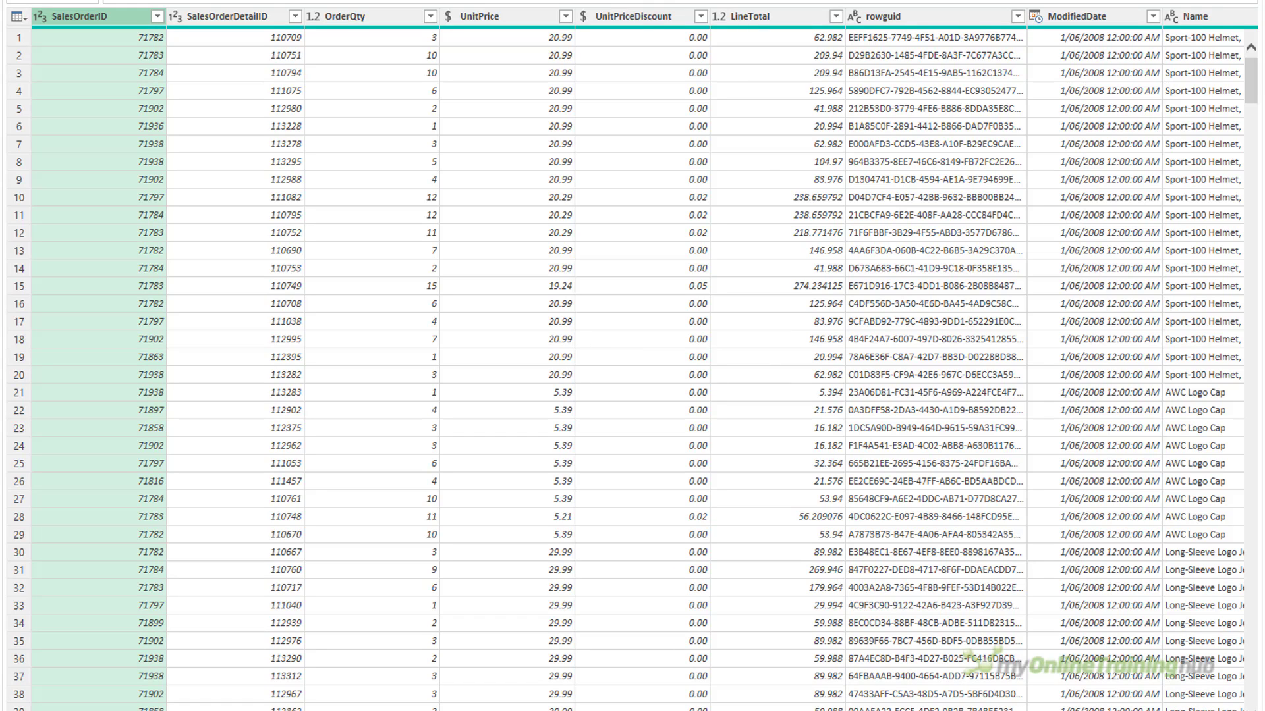
key("shift")
key("shift+Right")
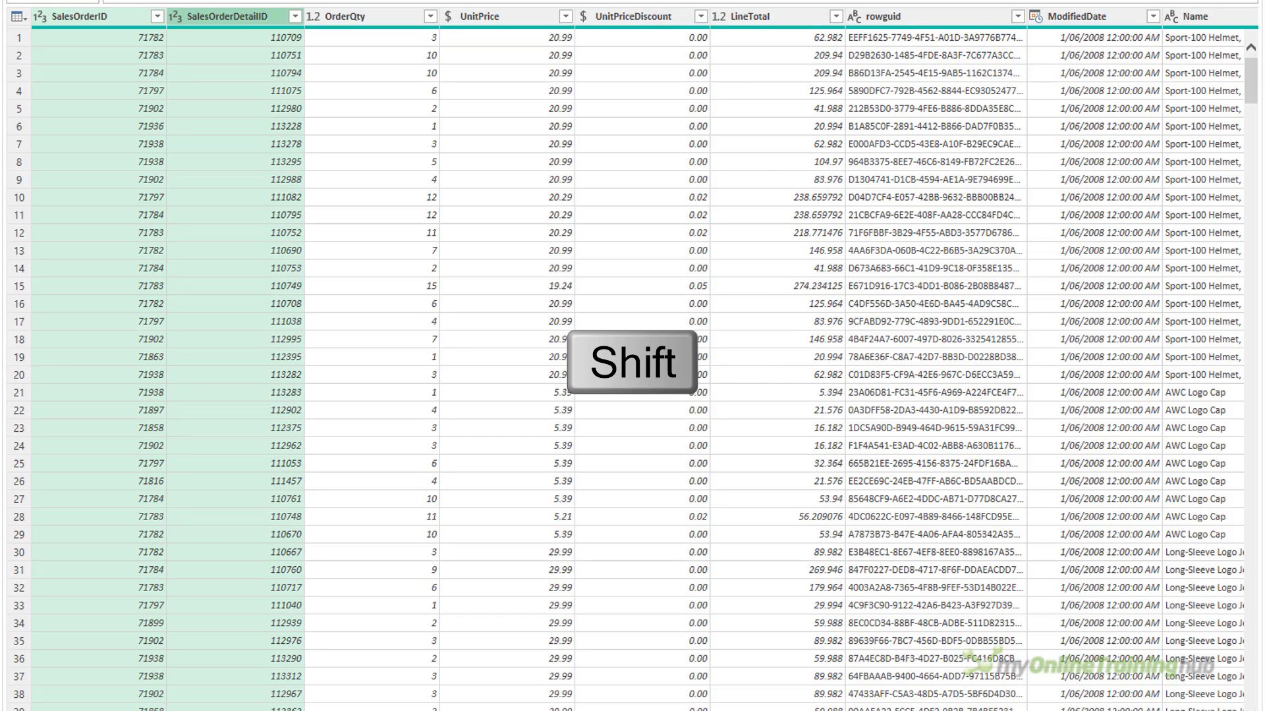
key("shift+Right")
key("shift+Right")
key("shift+Right")
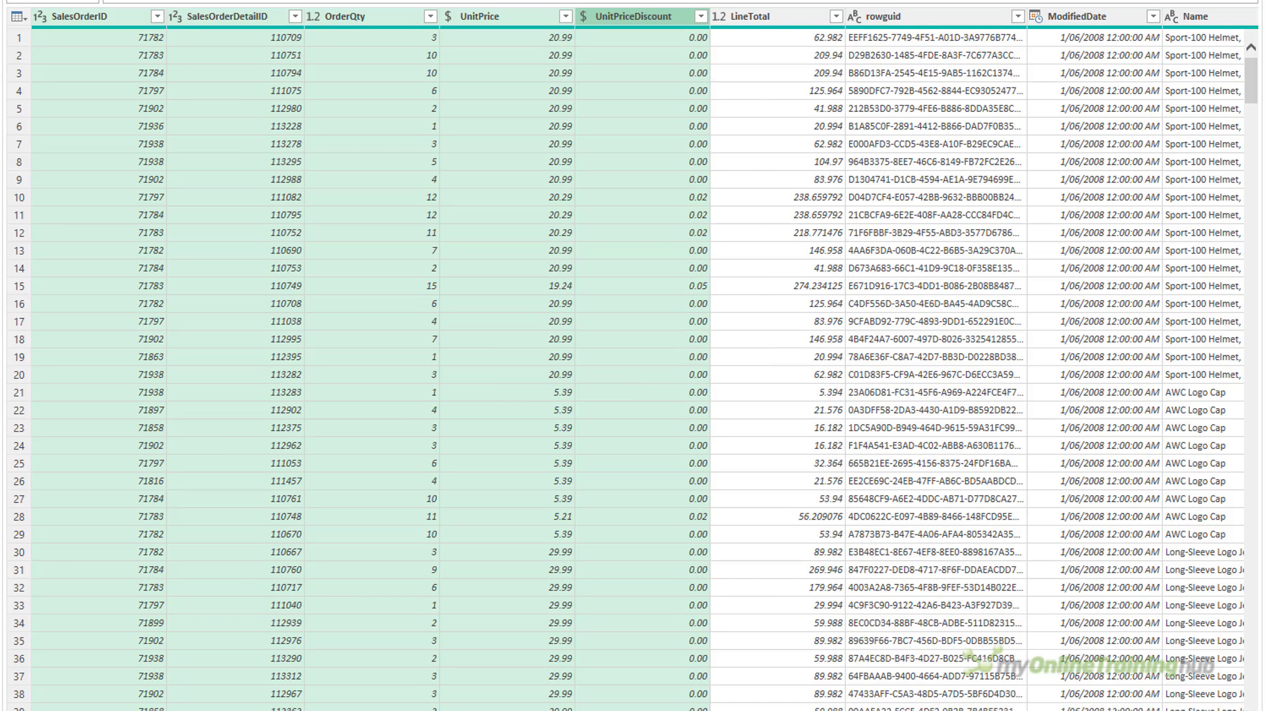
- Select the UnitPriceDiscount column and extend the selection leftward with Shift+Left
left_click(642, 56)
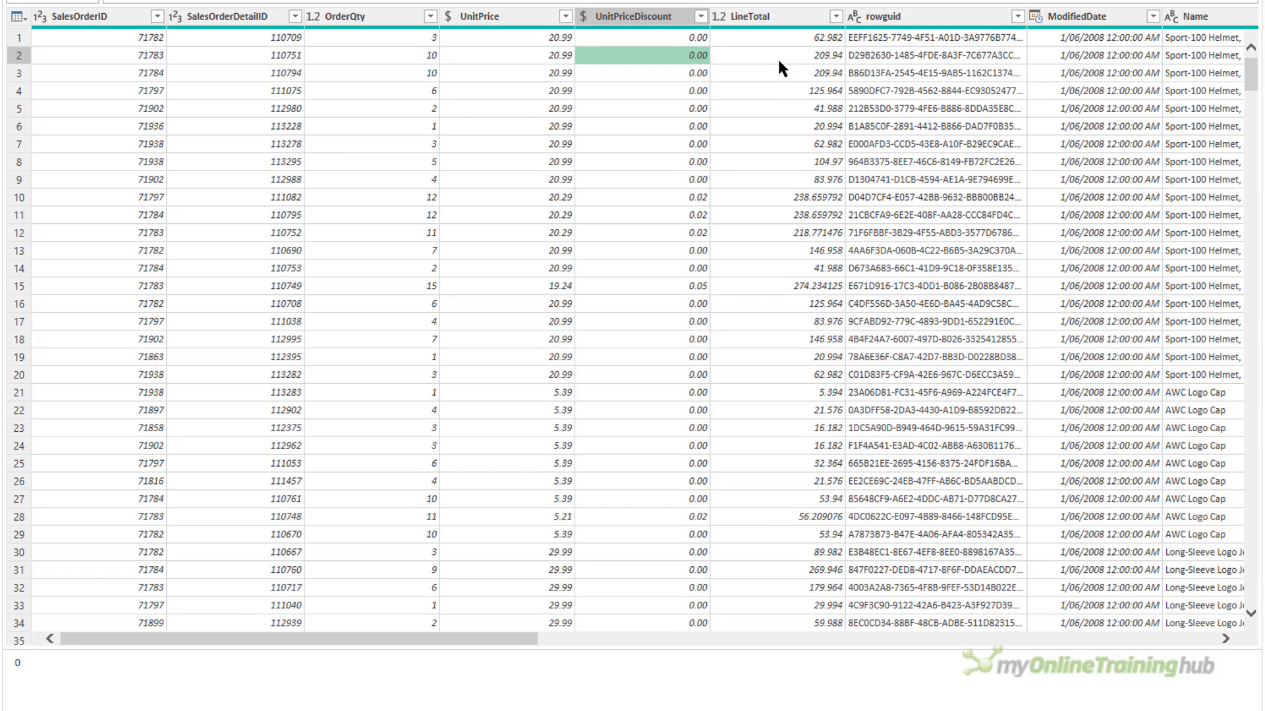
key("ctrl+space")
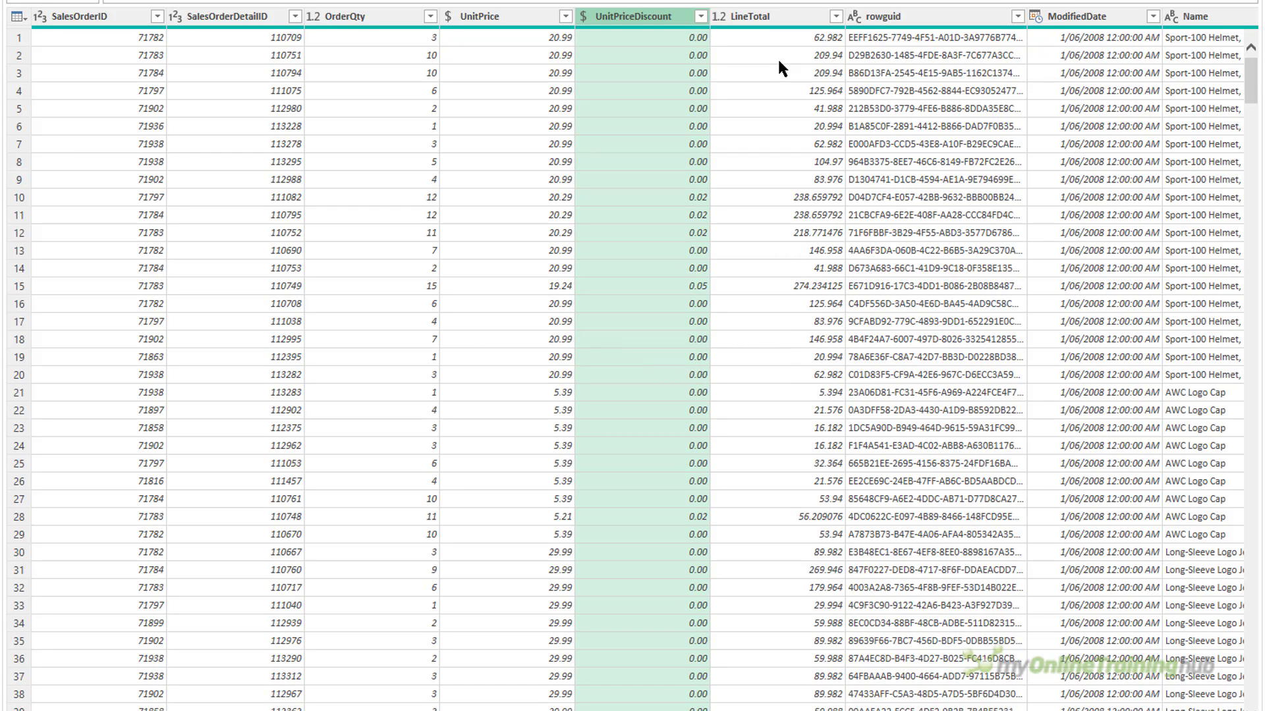
key("shift")
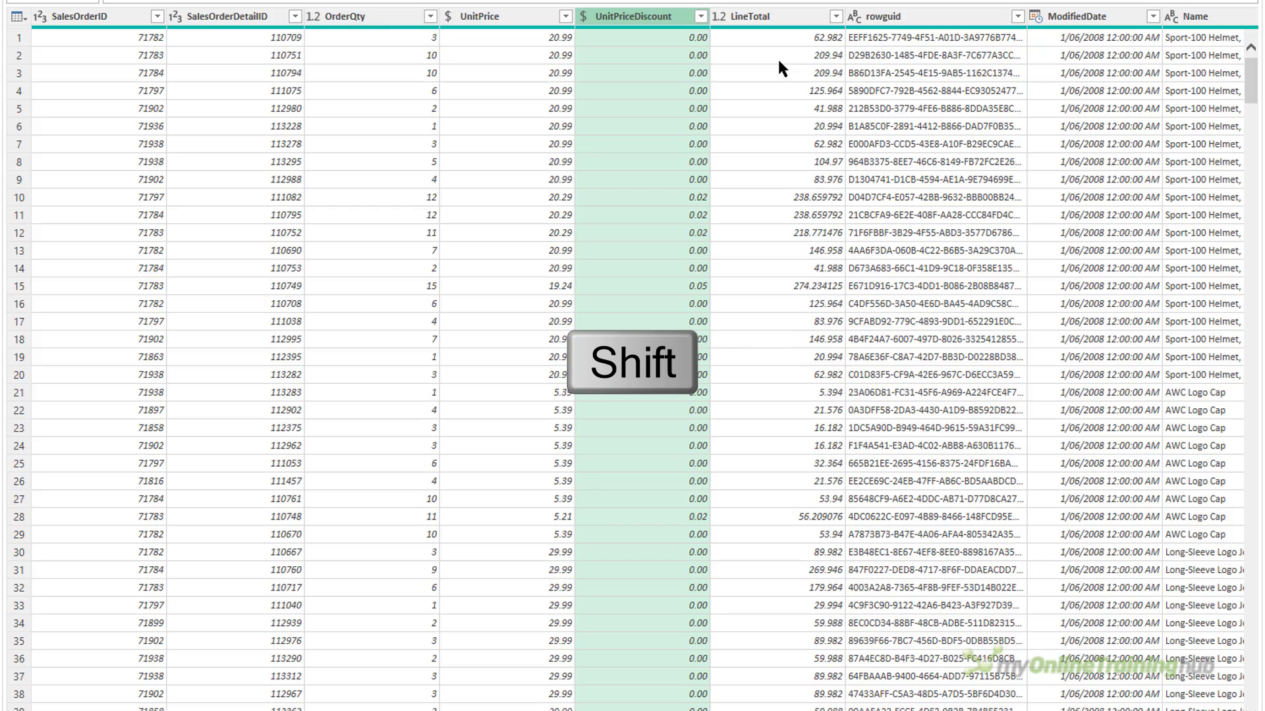
key("shift+Left")
key("shift+Left")
key("shift+Left")
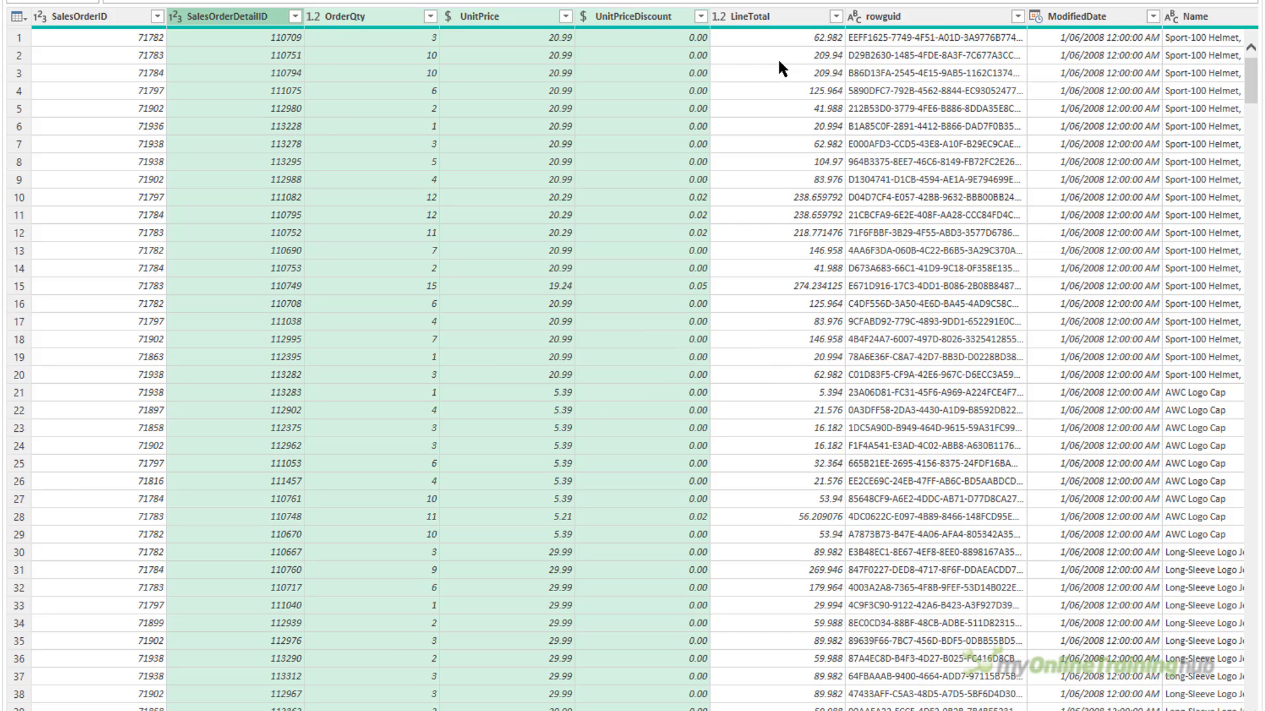
- Select SalesOrderDetailID, LineTotal, ModifiedDate and SalesOrderID together using Ctrl+Space and Ctrl+arrows
left_click(207, 233)
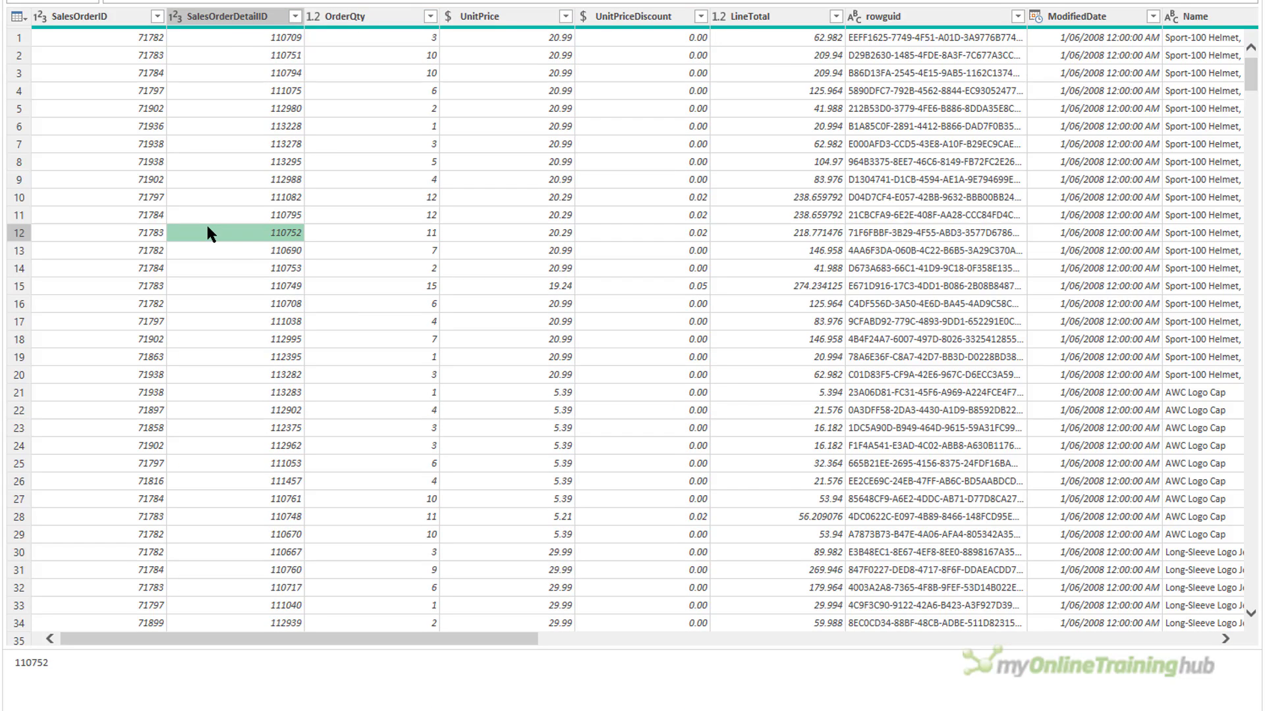
key("ctrl+space")
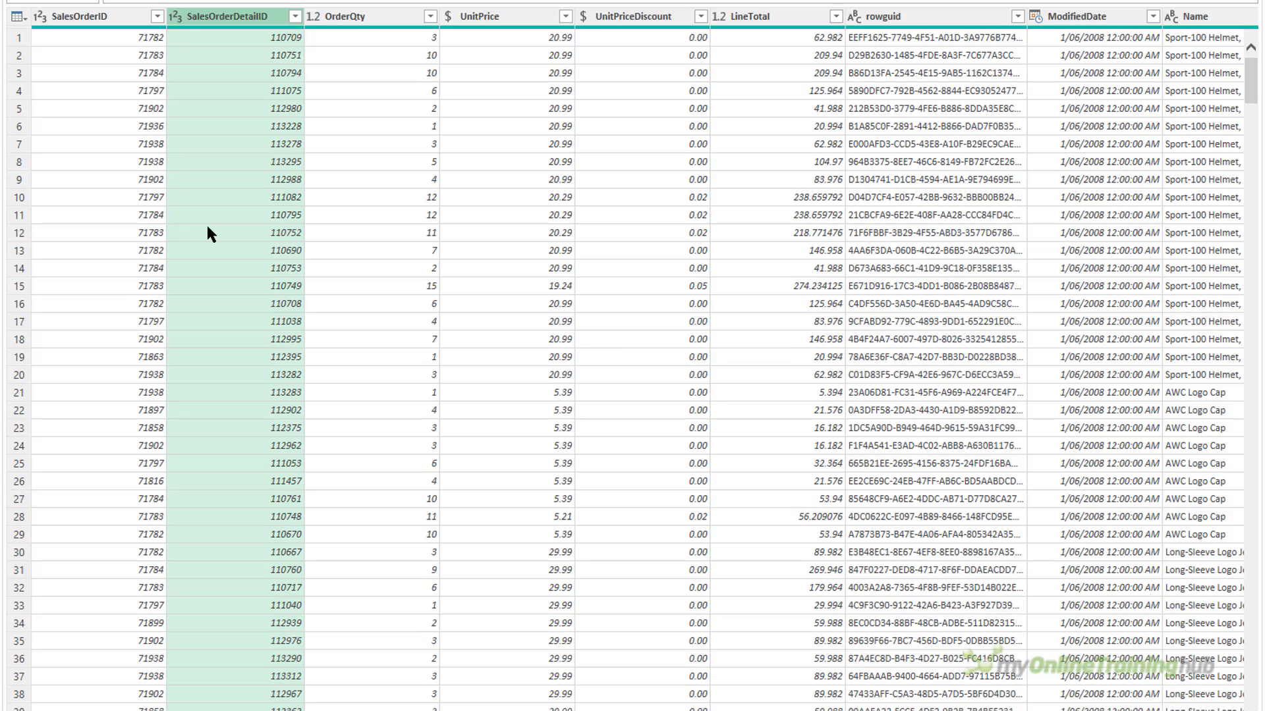
key("ctrl")
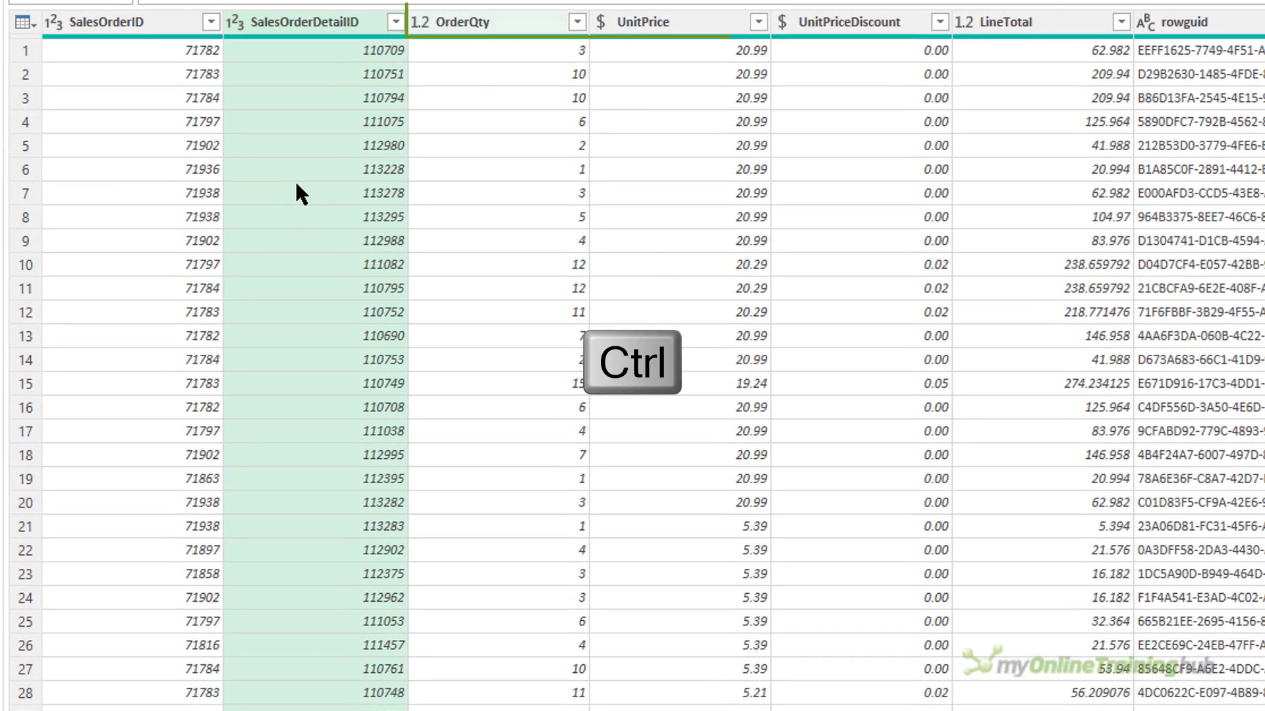
key("ctrl+Right")
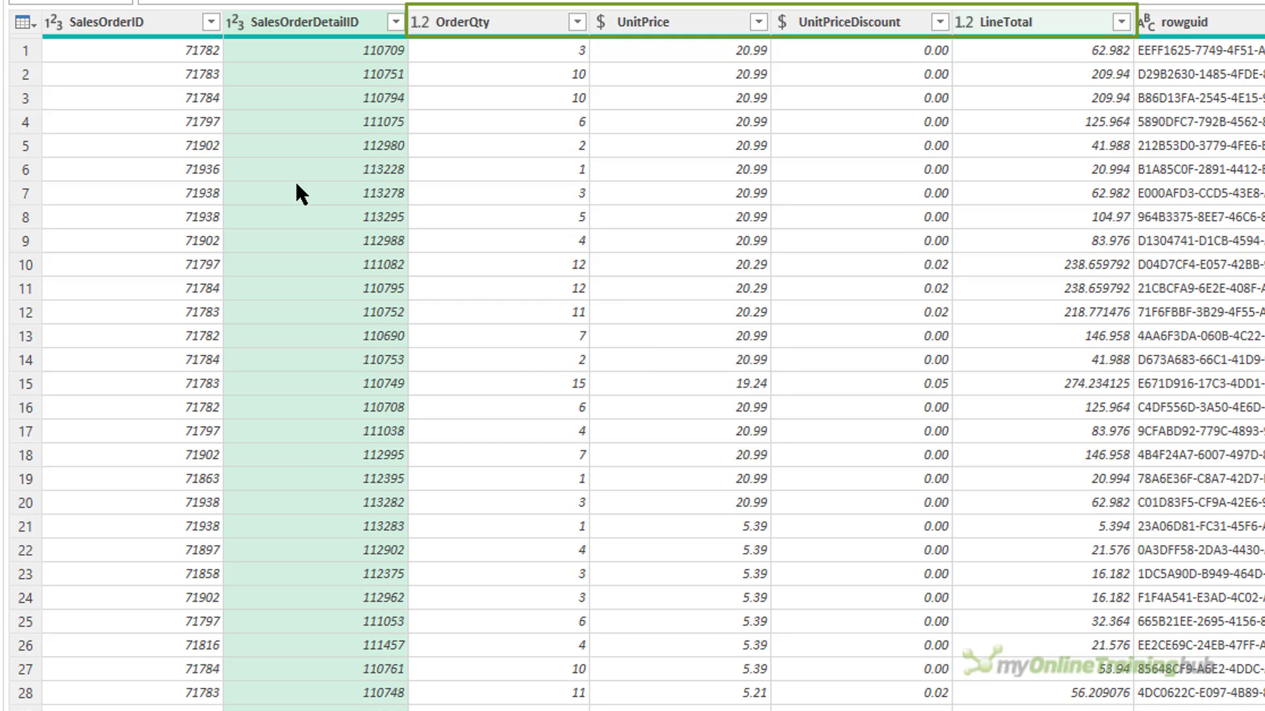
key("ctrl+space")
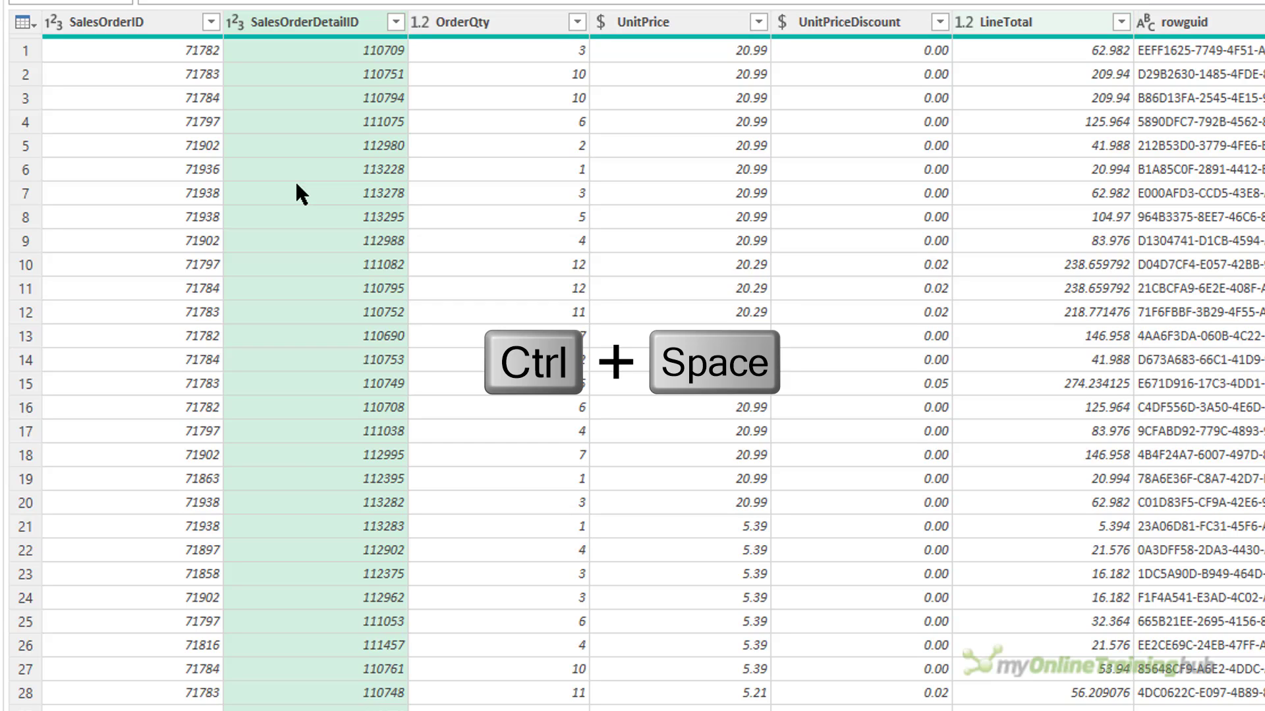
key("ctrl+space")
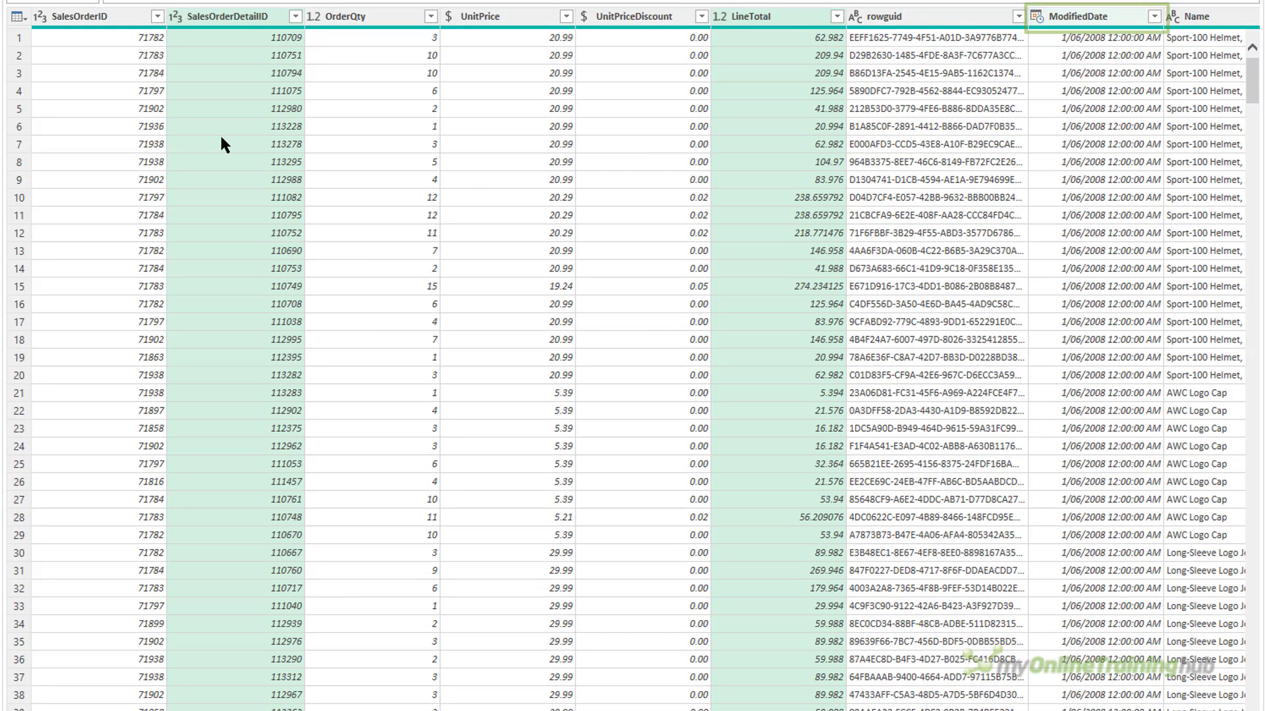
key("ctrl+space")
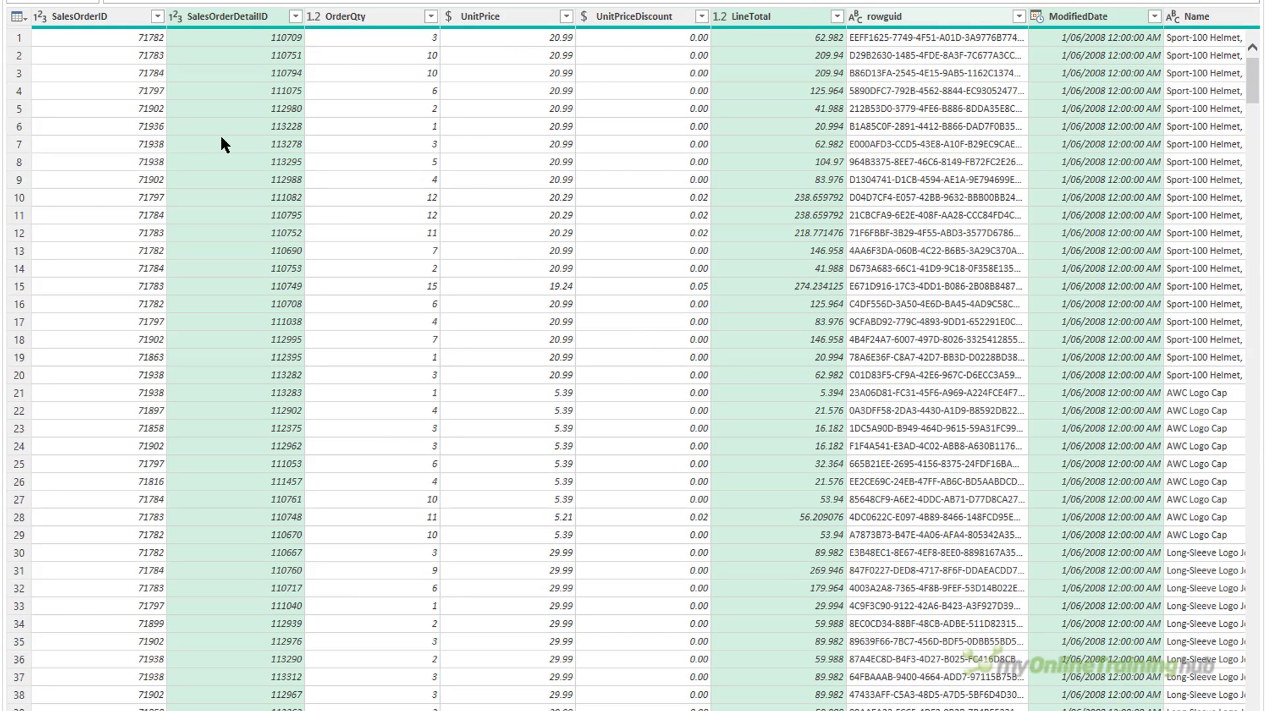
key("ctrl+Left")
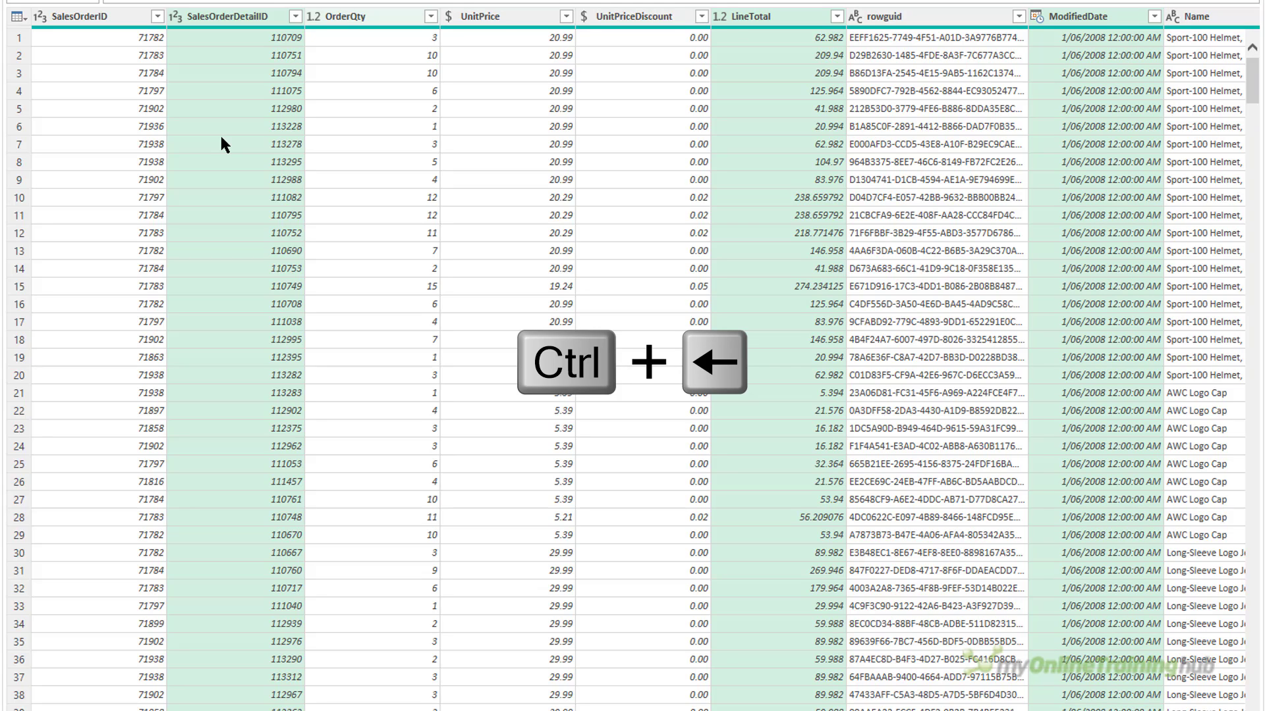
key("ctrl+Left")
key("ctrl+Left")
key("ctrl+space")
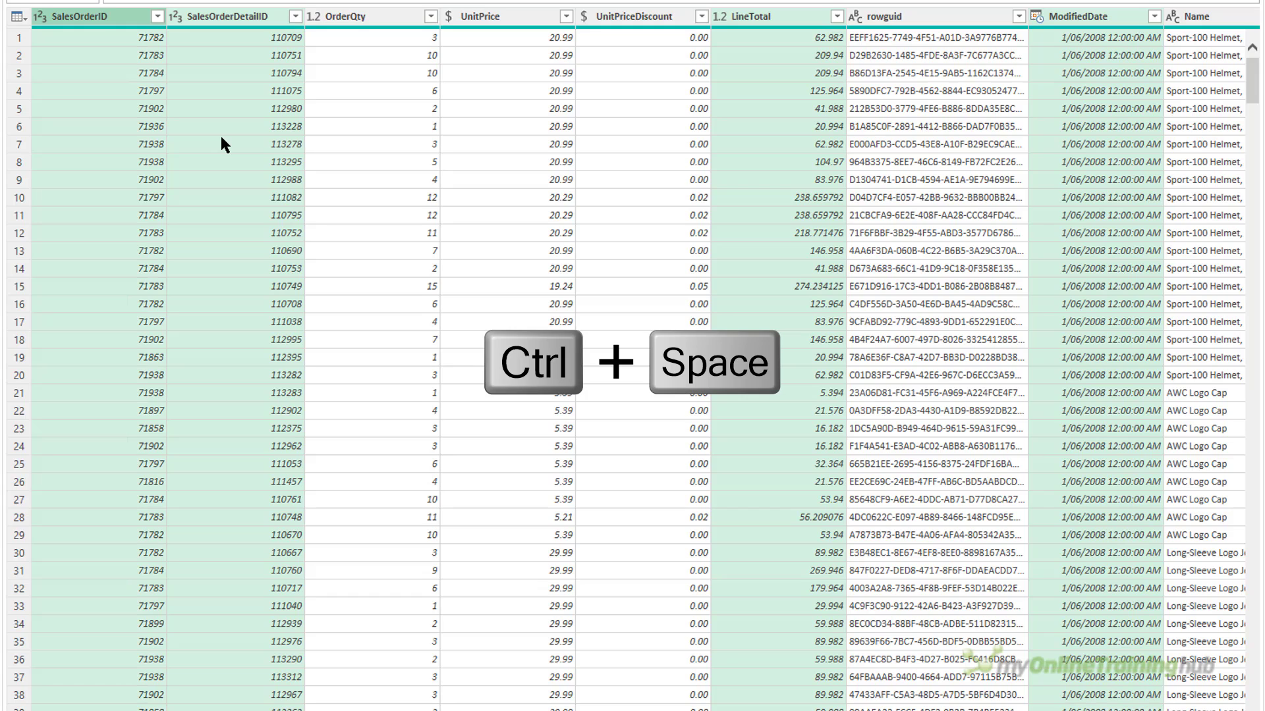
- Select row 12 (order 71783, Sport-100 Helmet, Black) and enlarge the preview to list its fields
left_click(373, 235)
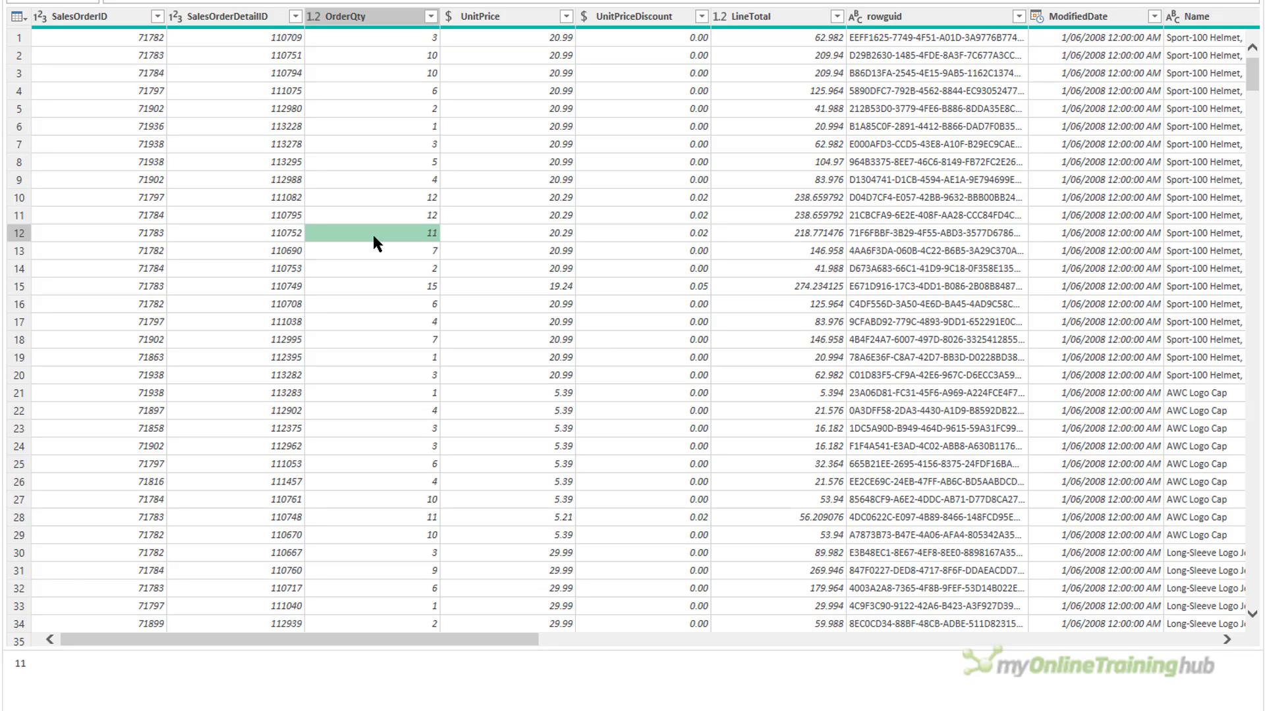
key("Home")
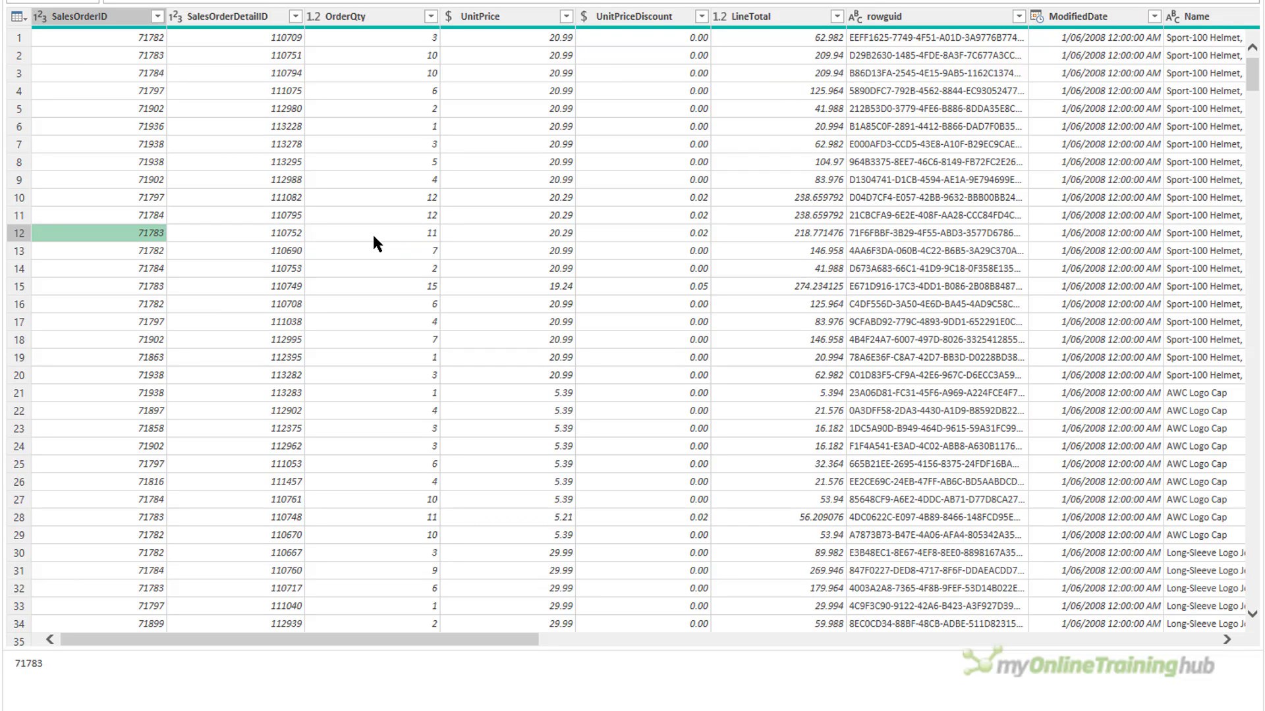
key("Left")
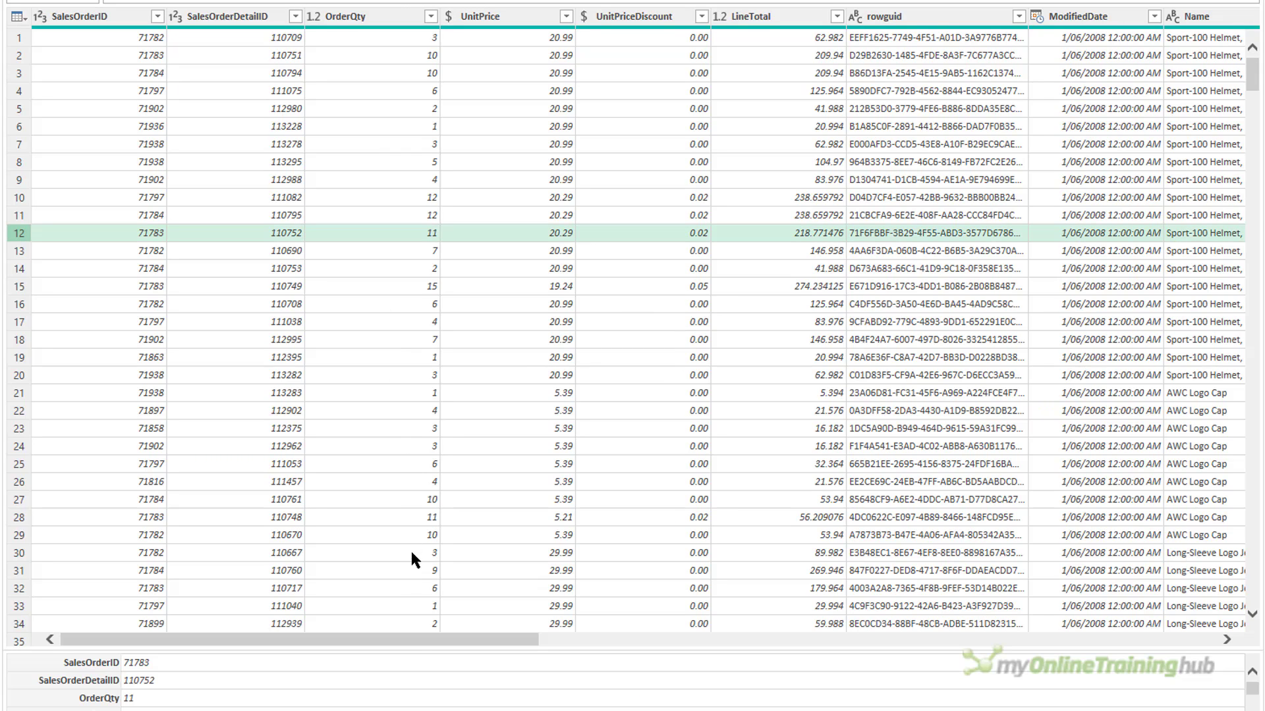
left_click_drag(412, 639, 418, 328)
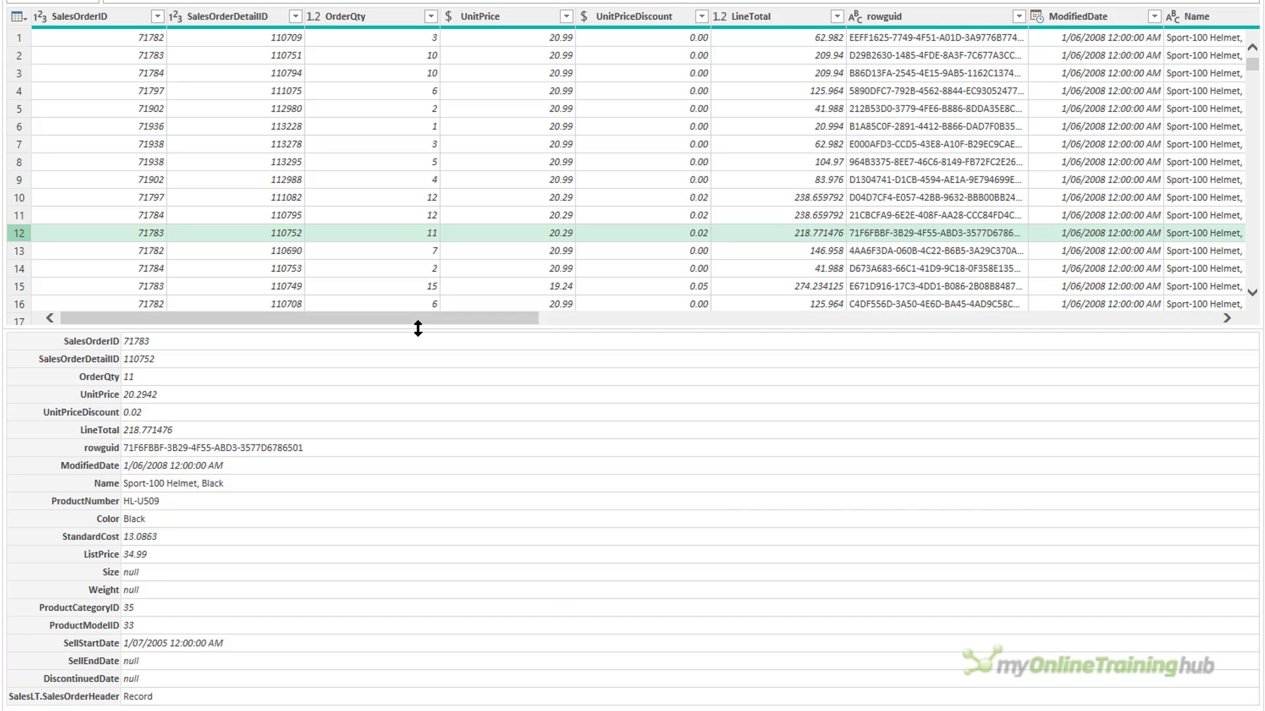
left_click_drag(418, 328, 422, 272)
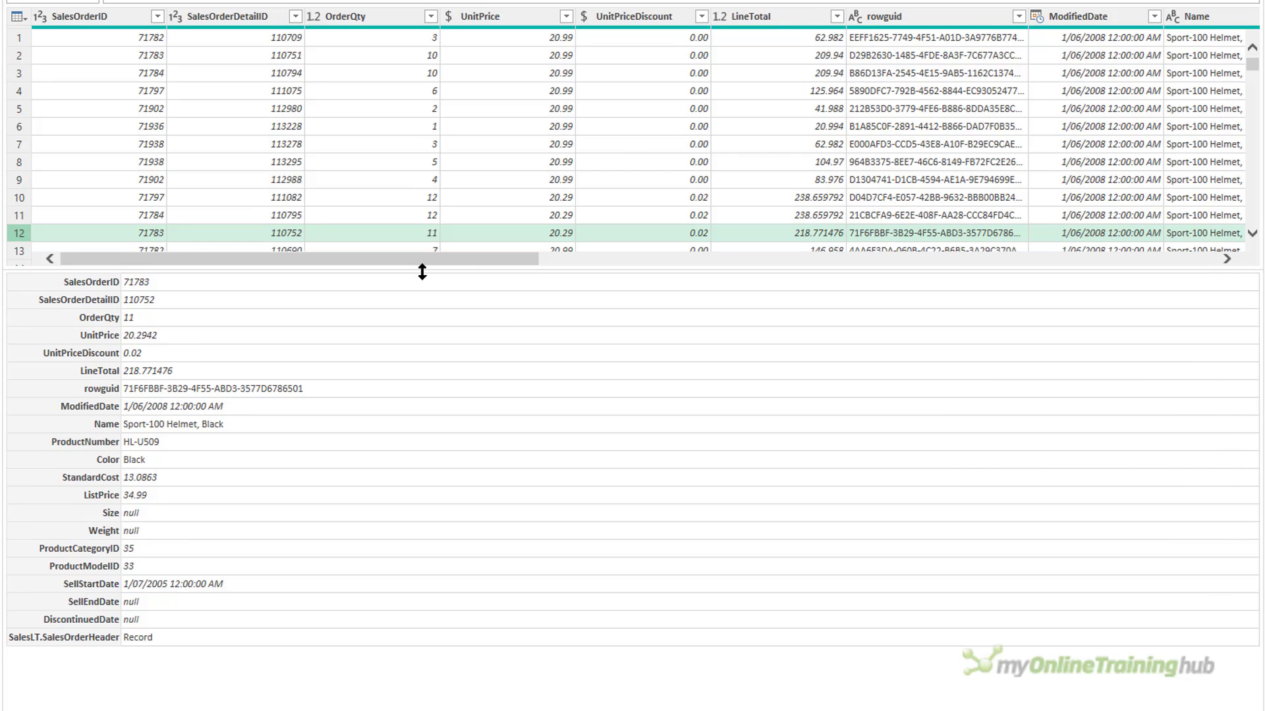
- Select the whole SalesOrderDetailID column and view then dismiss its filter list
left_click(258, 249)
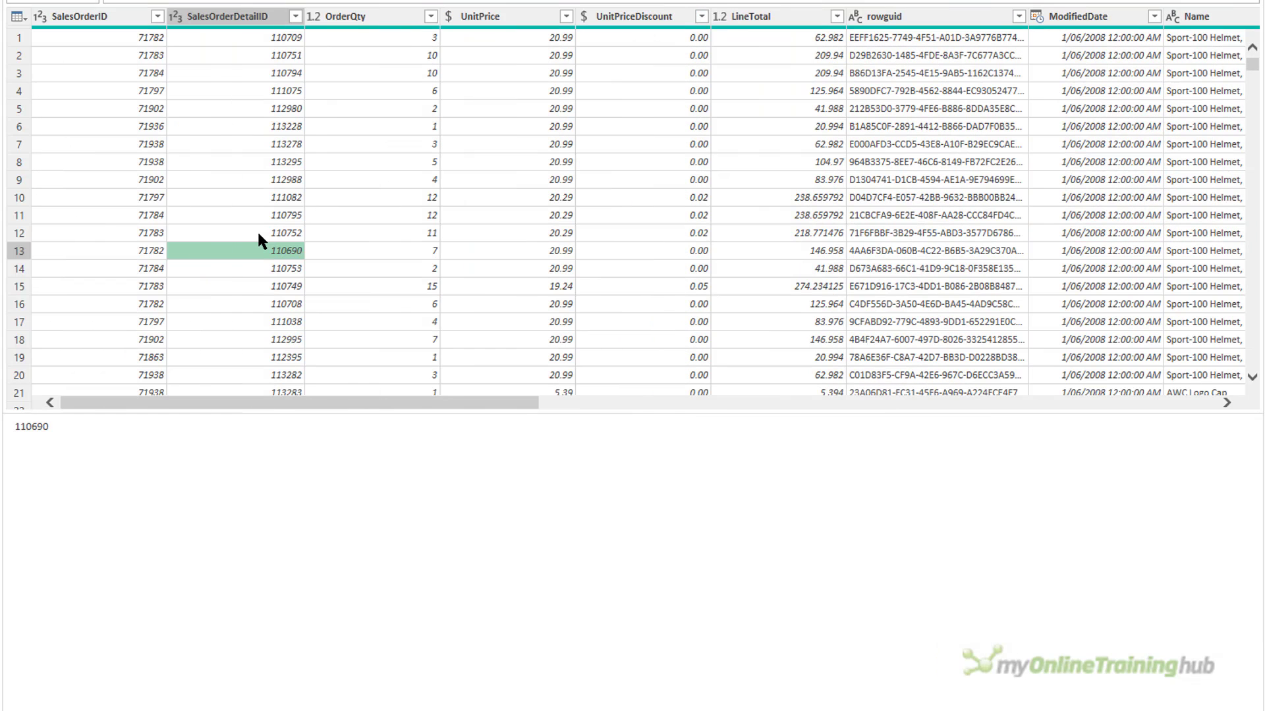
key("ctrl+space")
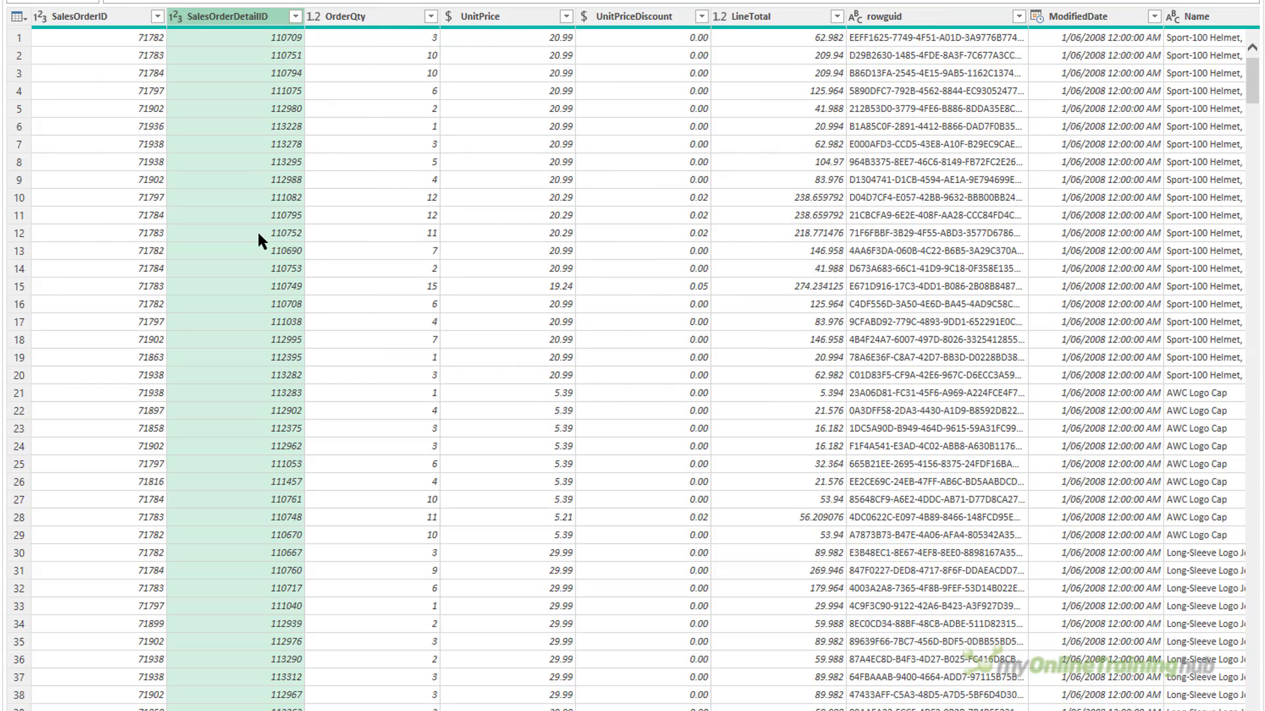
key("alt+Down")
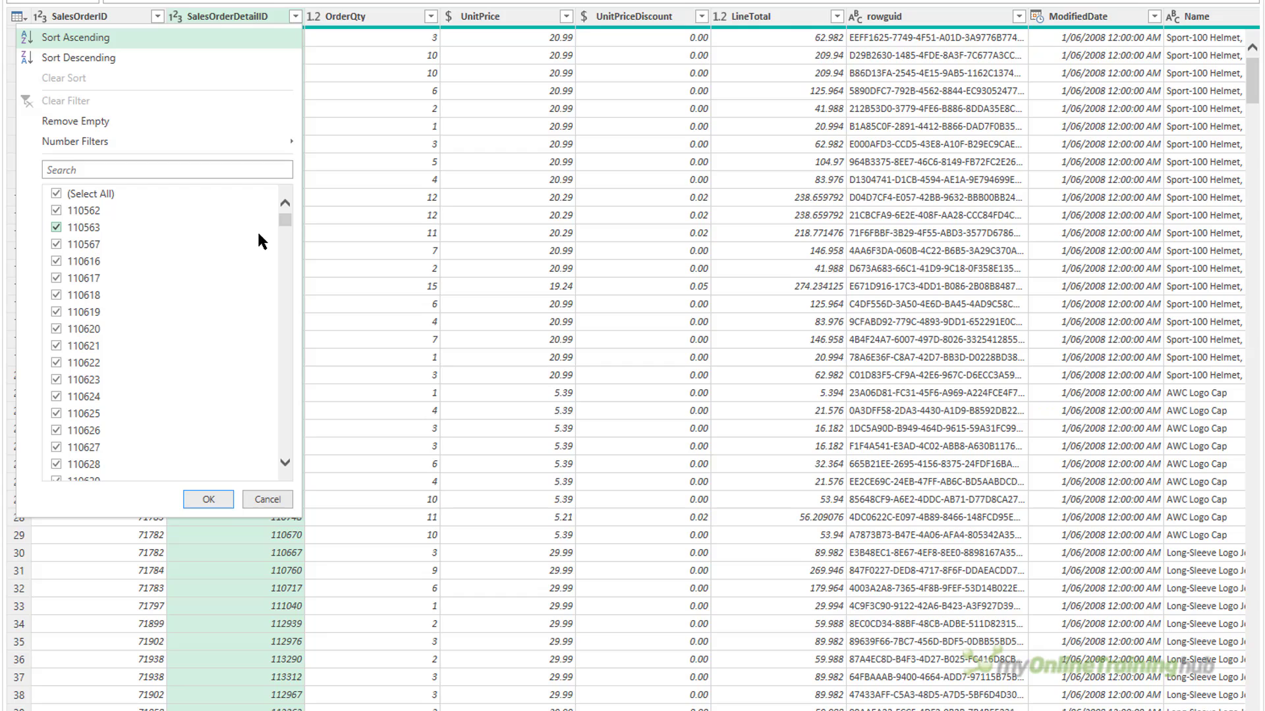
key("Escape")
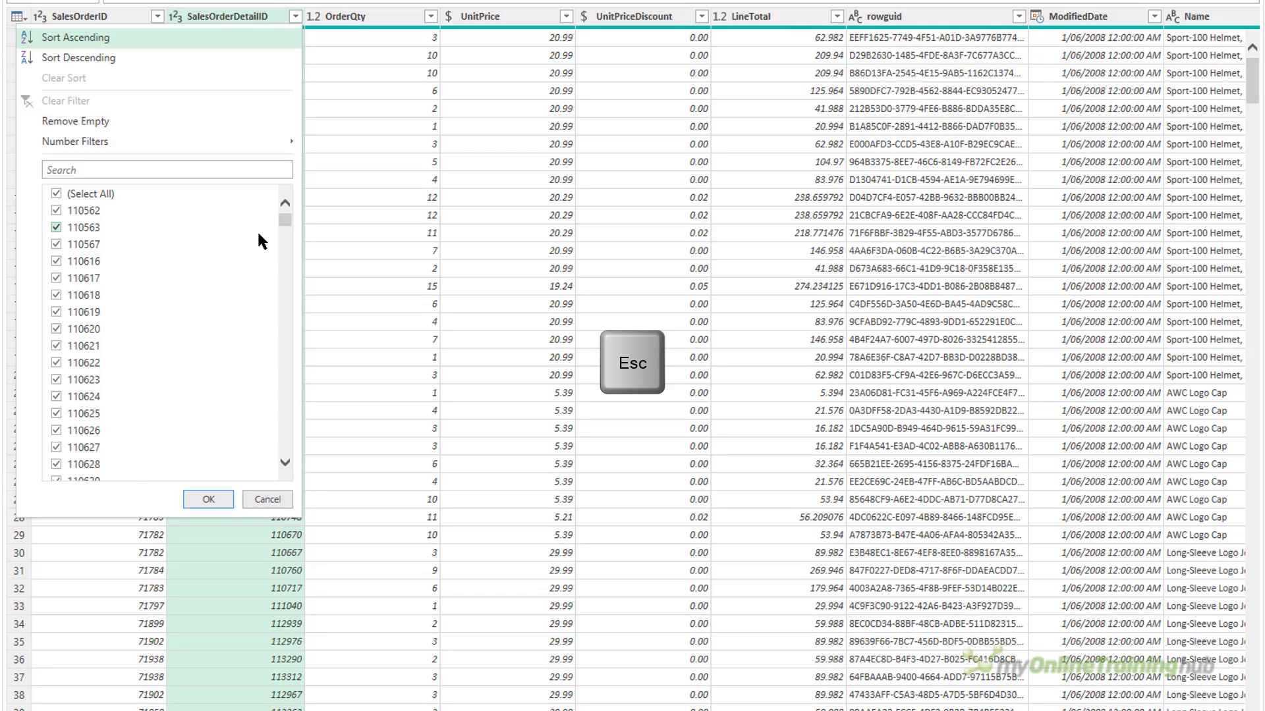
key("Escape")
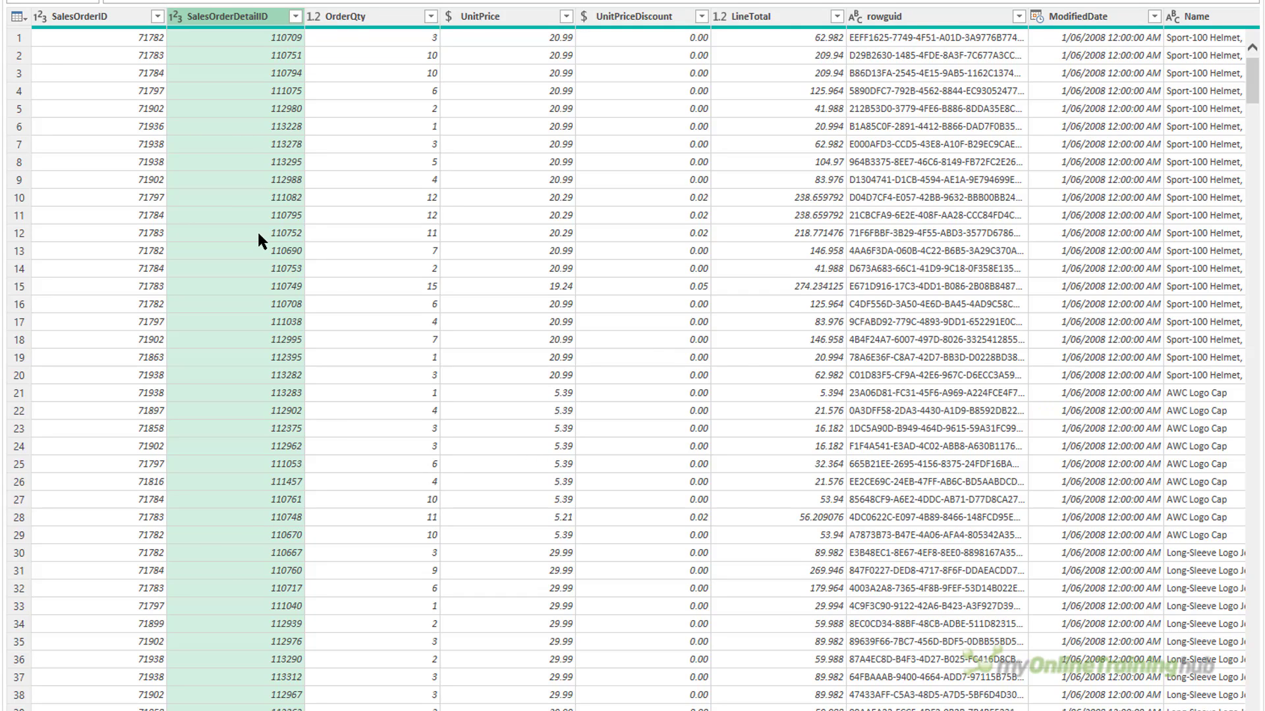
- View the column's data type menu and close it, keeping the whole-number type
key("ctrl+Down")
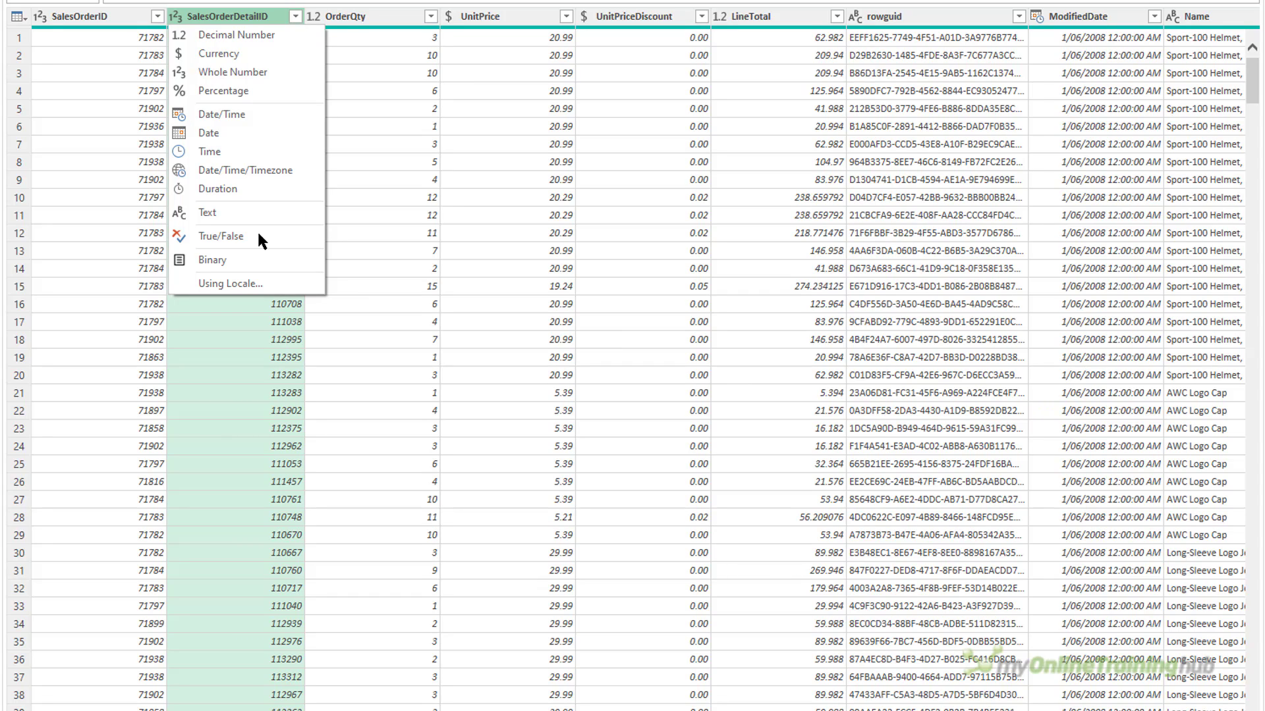
key("Down")
key("Down")
key("Down")
key("Down")
key("Down")
key("Down")
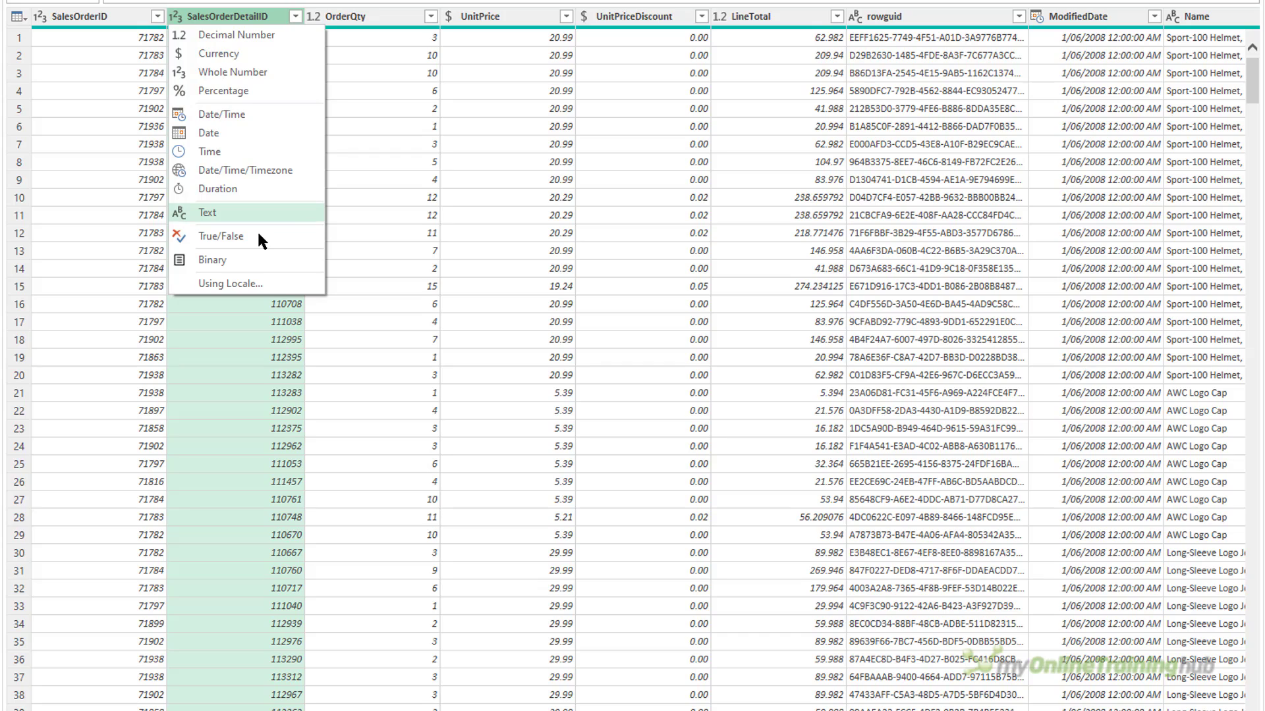
key("Return")
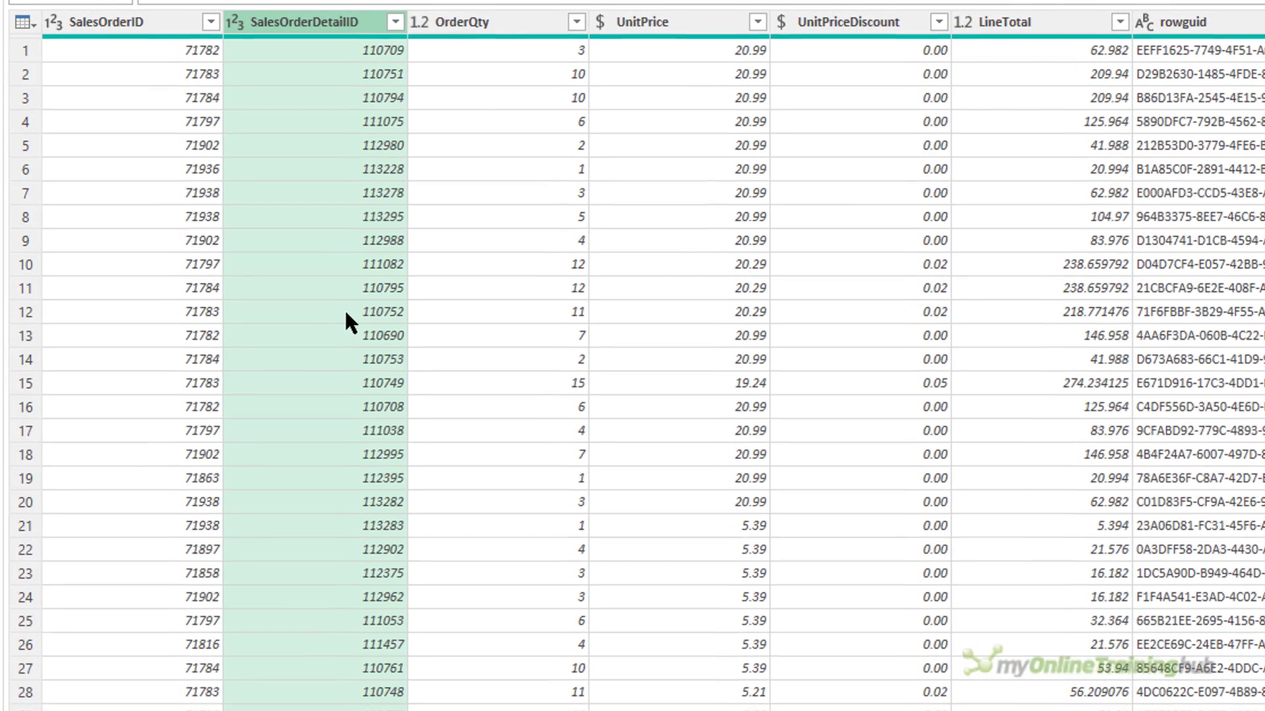
- Dismiss the column shortcut menu, then show the shortcut menu for row 12's value 110752
key("Menu")
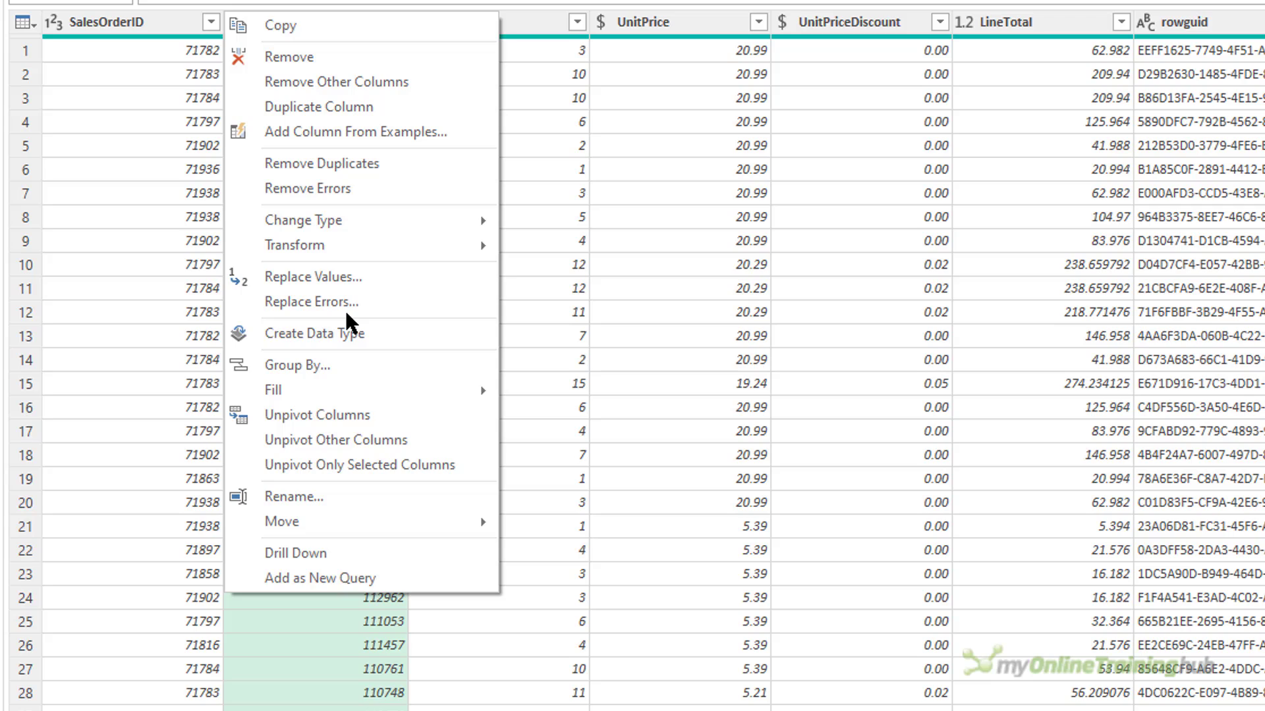
key("Escape")
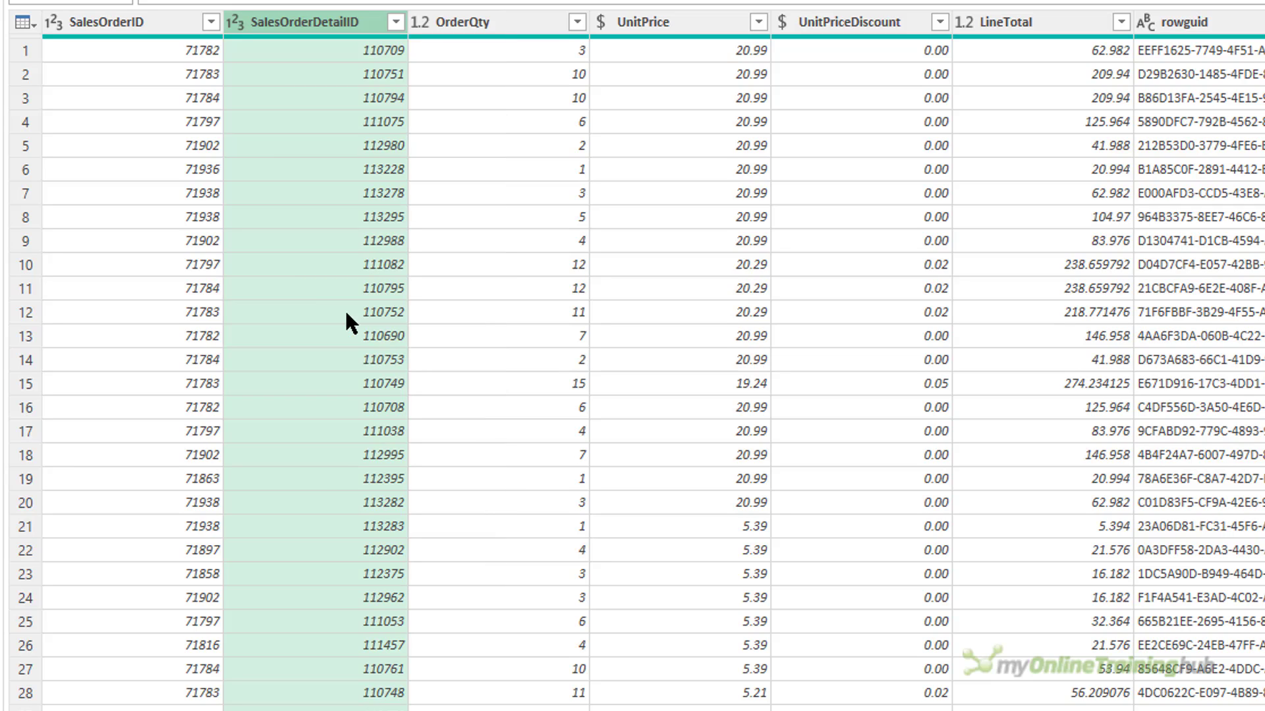
left_click(346, 309)
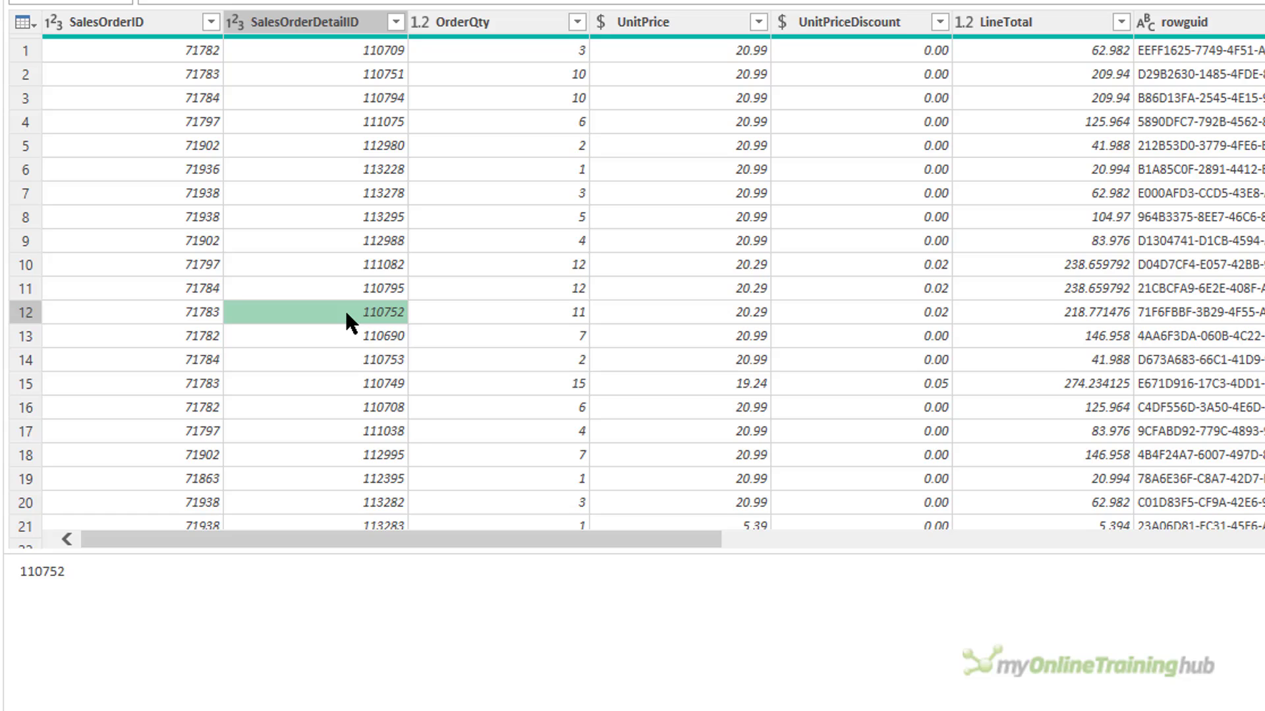
key("Menu")
- Jump to the first cell, select and deselect row 1, then show and dismiss the table menu
key("ctrl+Home")
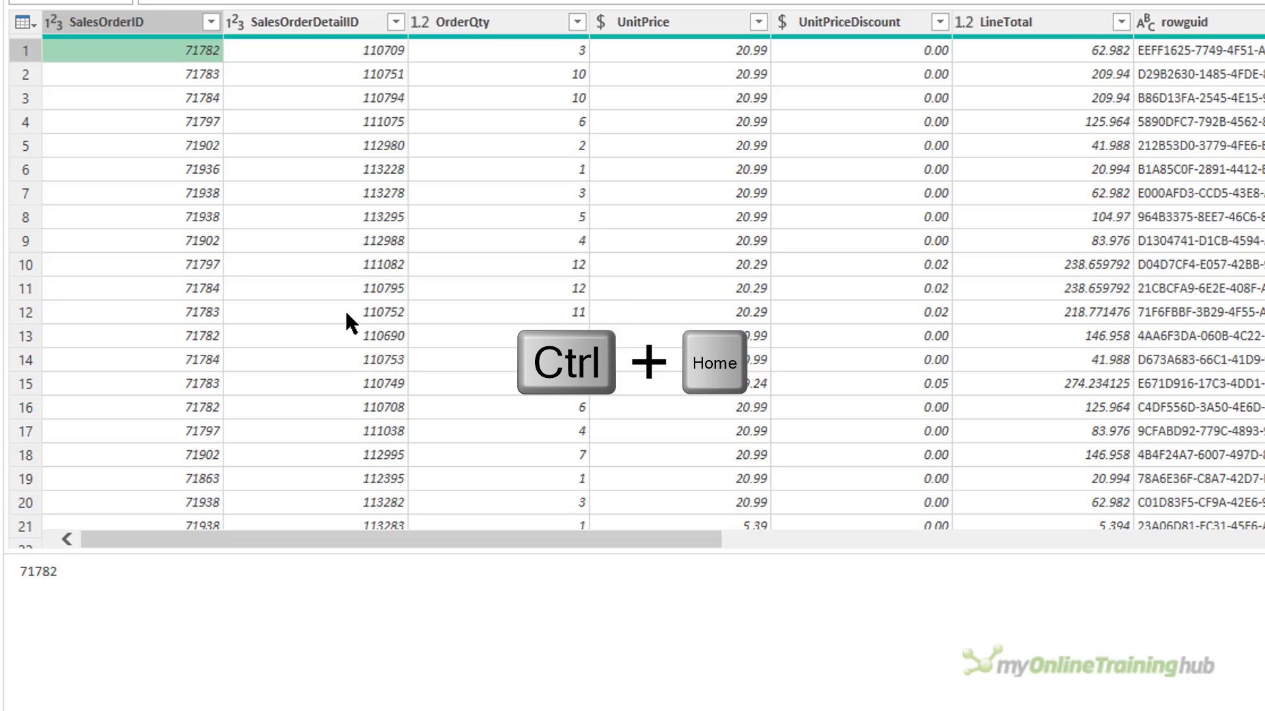
key("Left")
key("Left")
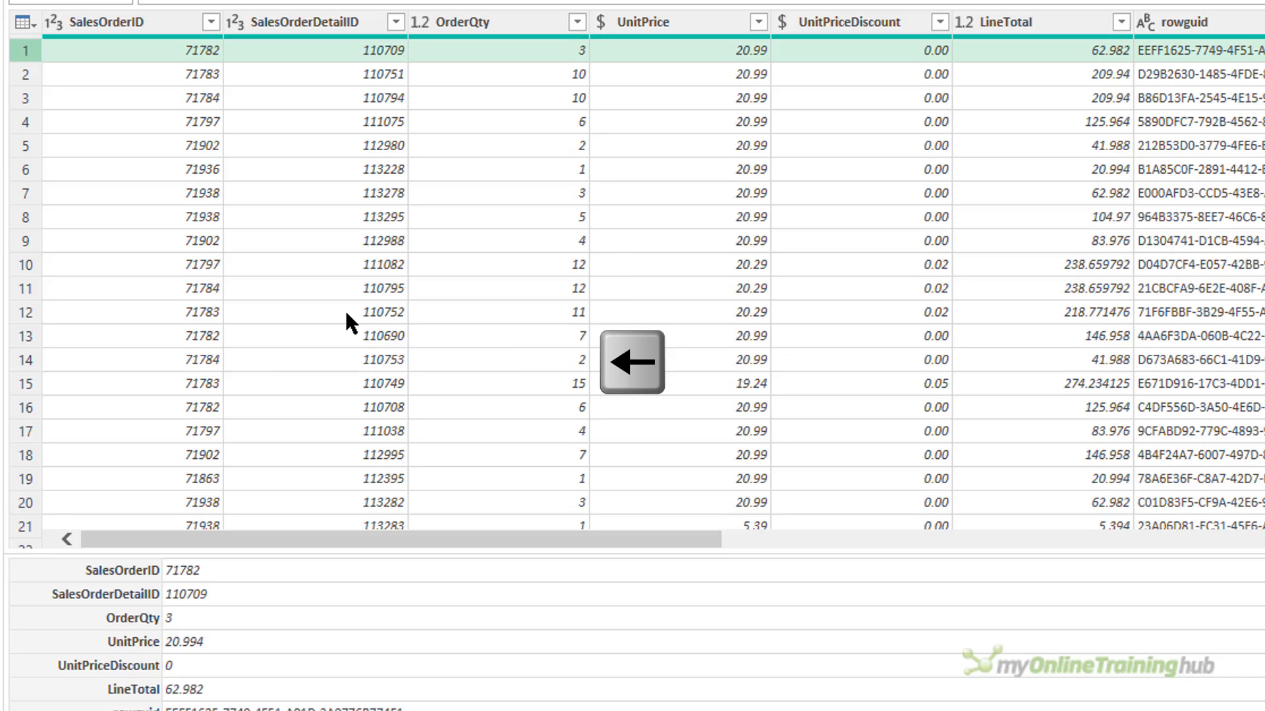
key("Up")
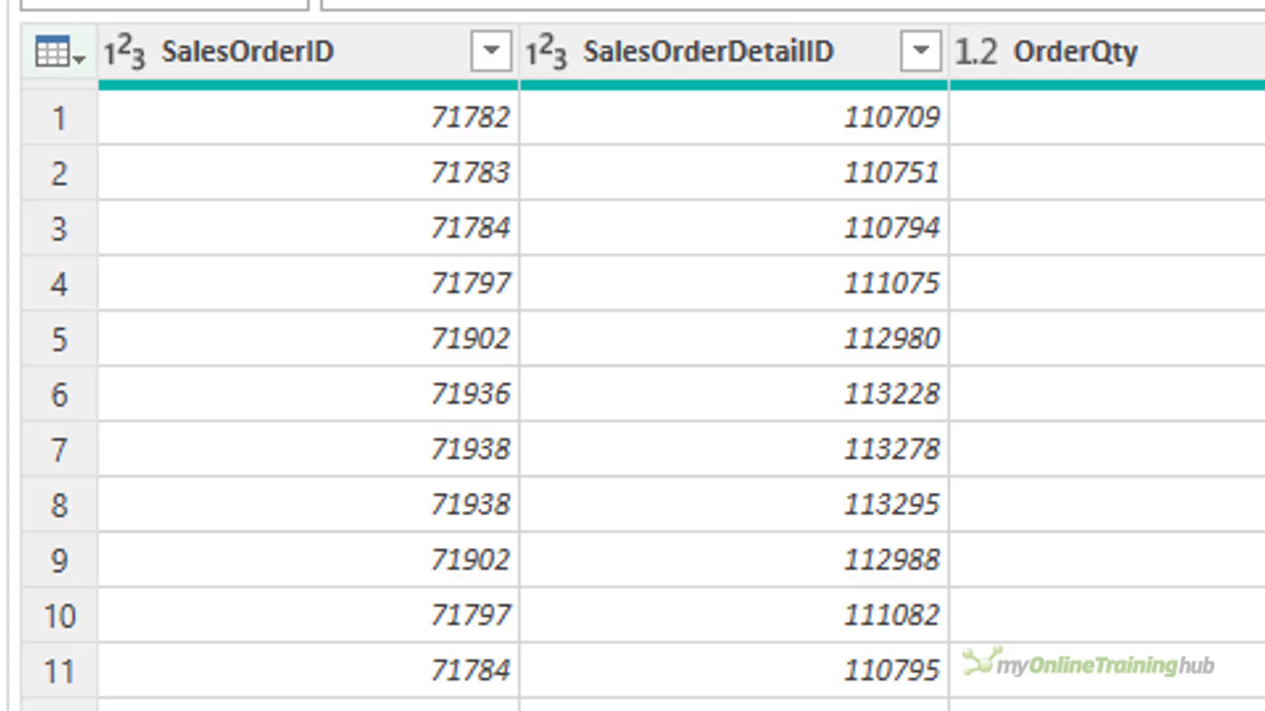
key("Return")
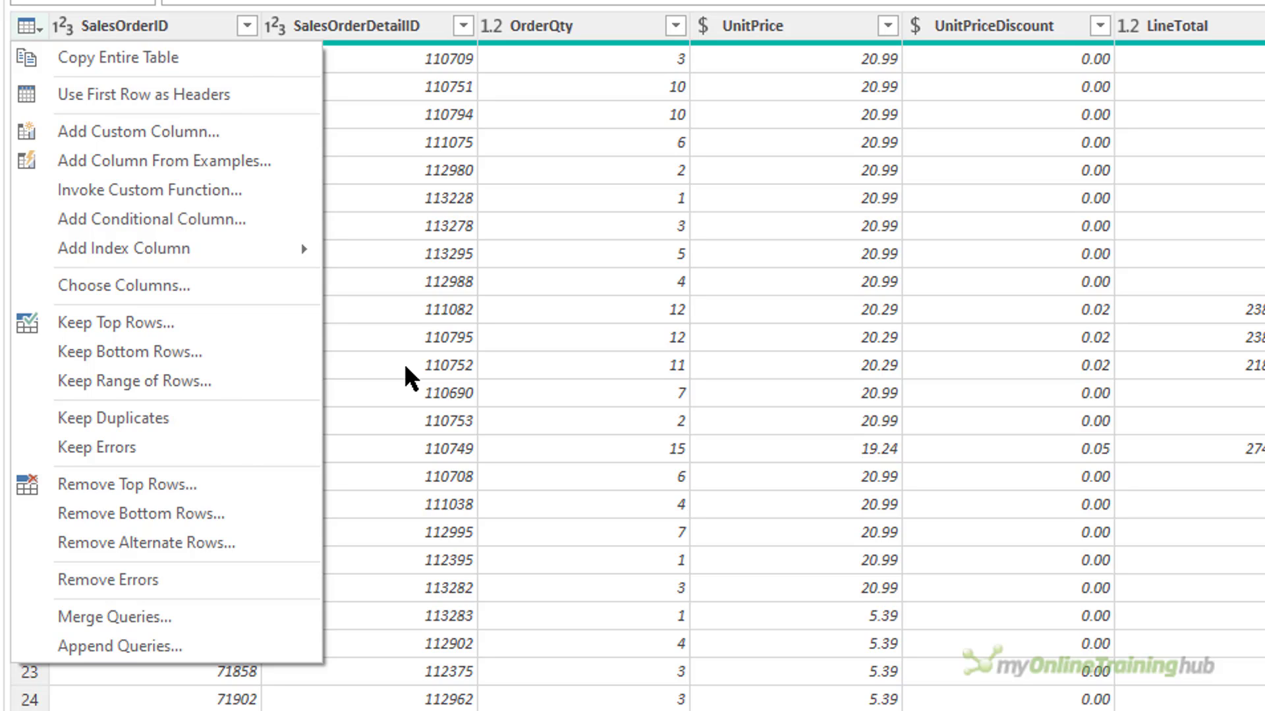
left_click(404, 363)
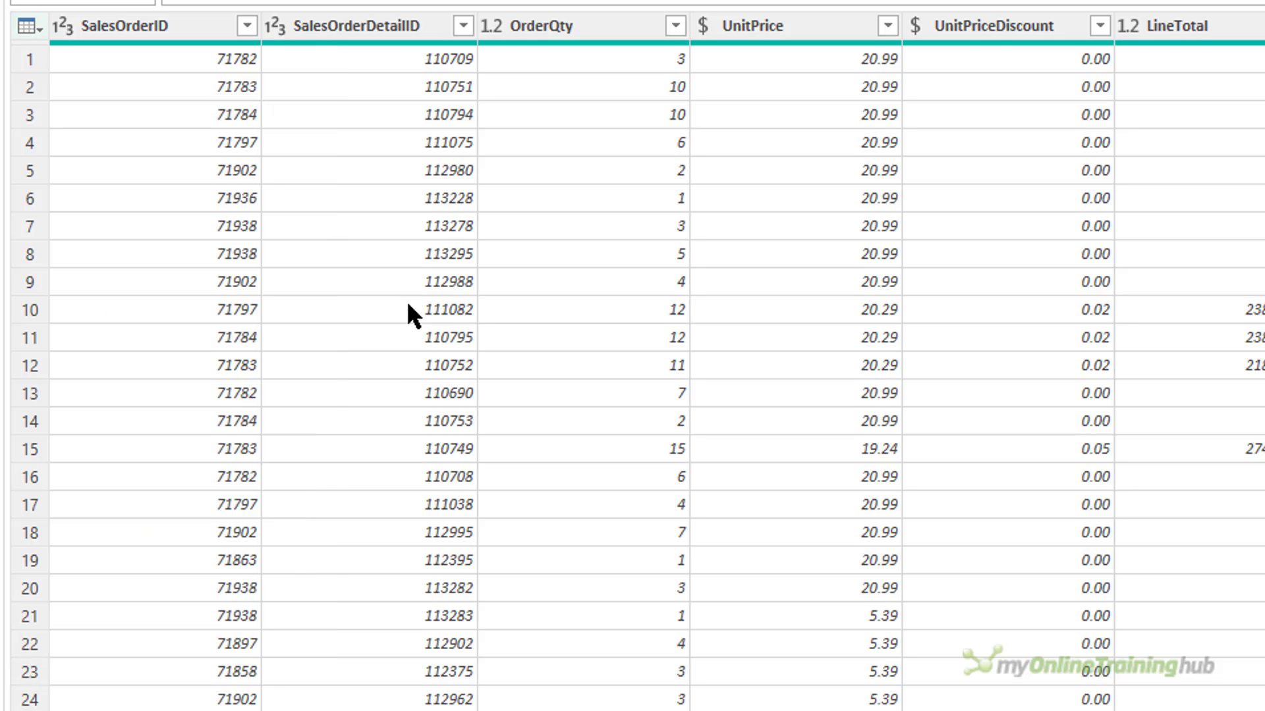
key("ctrl")
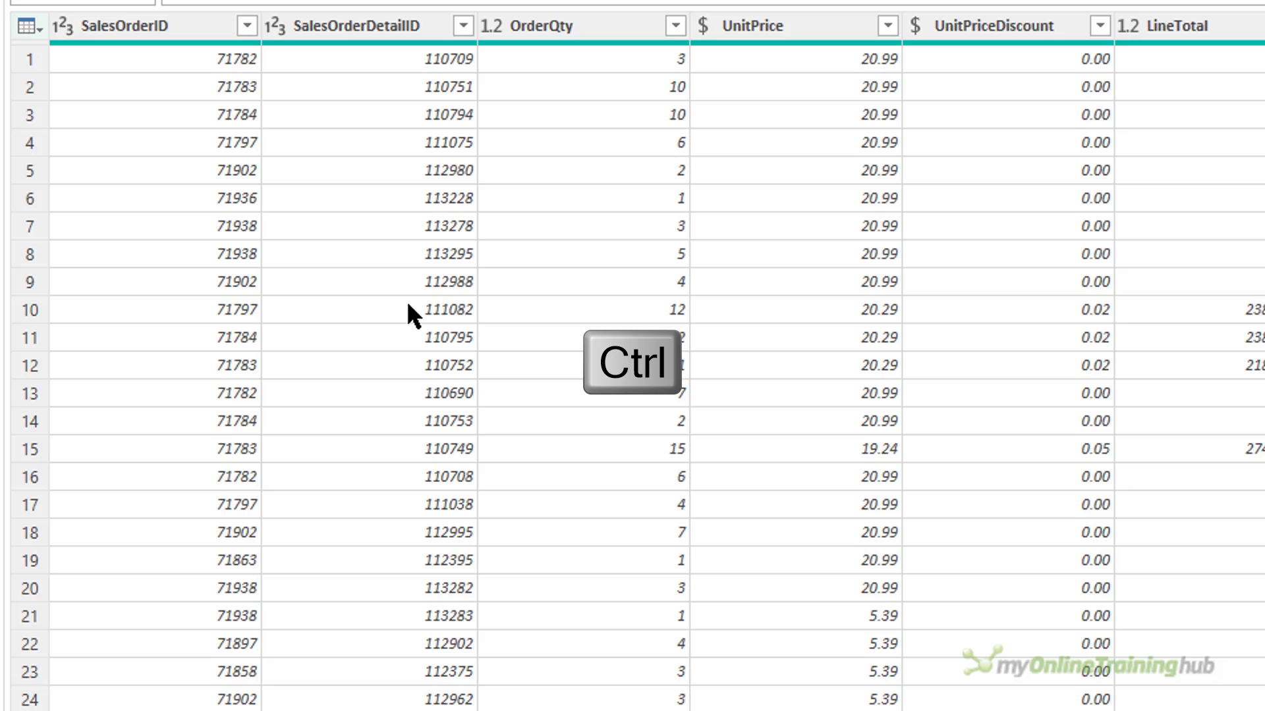
key("ctrl+shift")
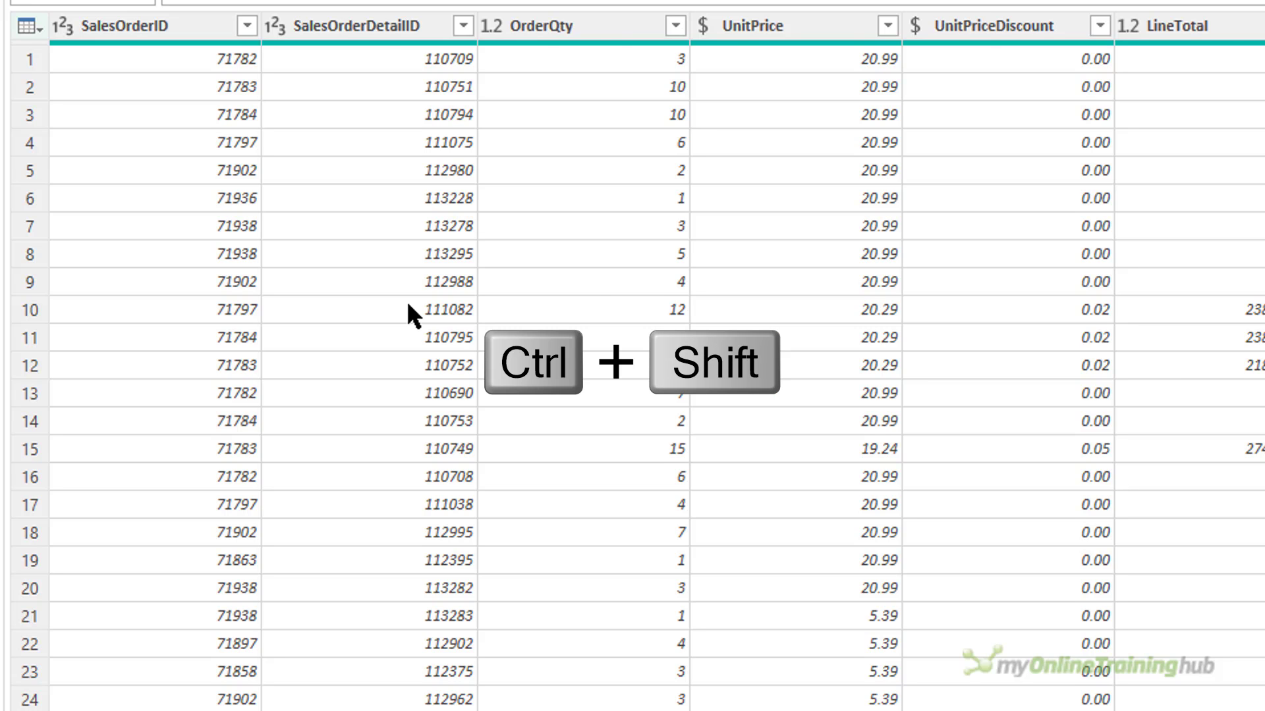
key("ctrl+shift+plus")
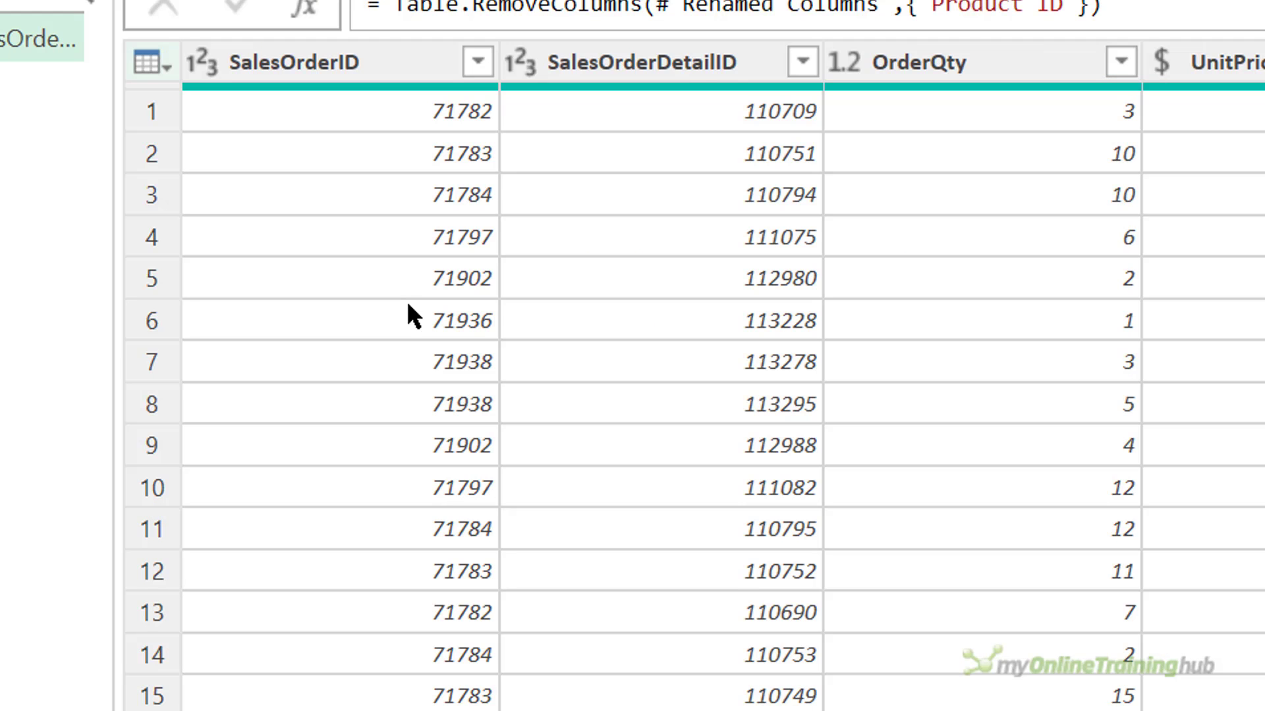
key("ctrl+shift+minus")
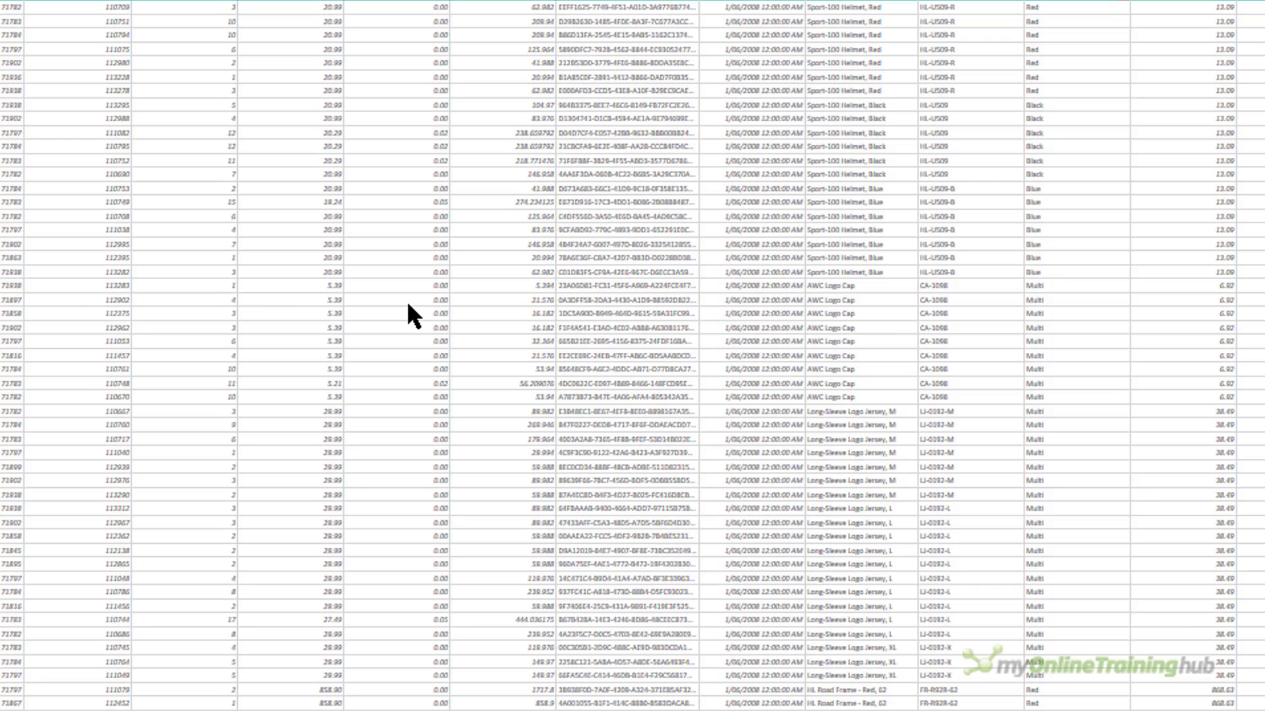
key("ctrl+0")
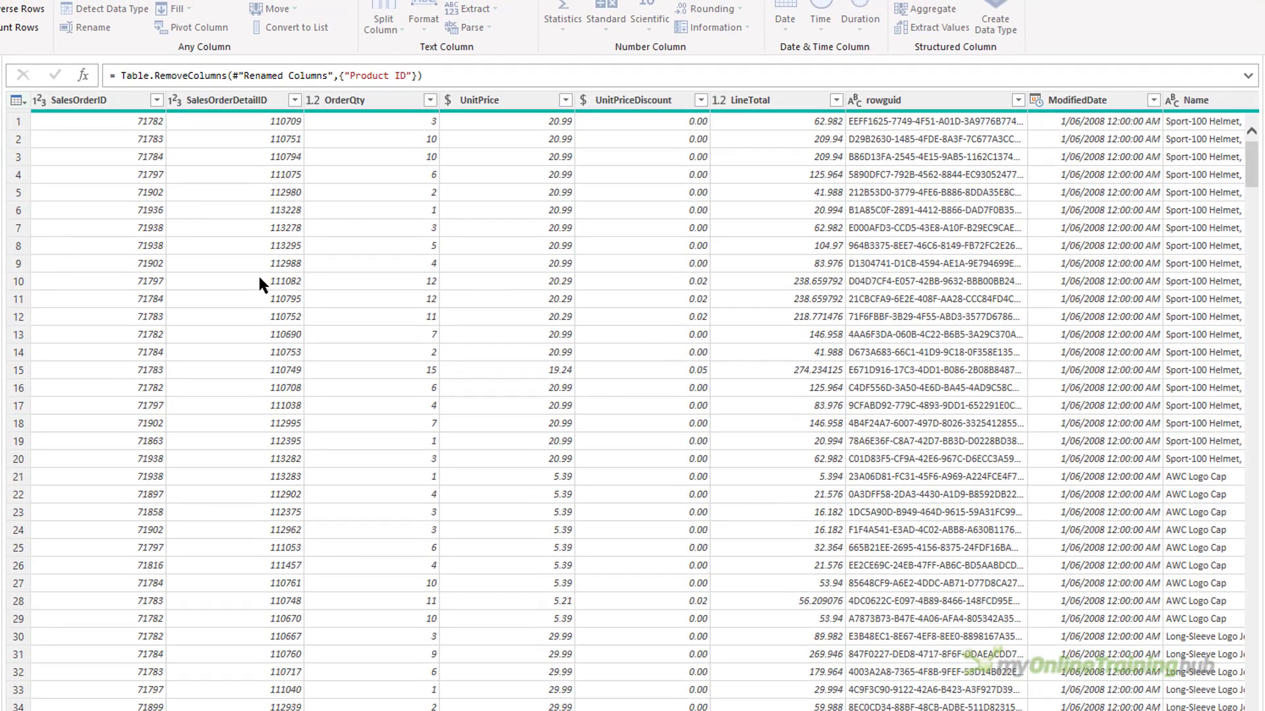
- Cancel Add Column From Examples, then close the editor with Alt+F4, choosing Keep
key("ctrl+e")
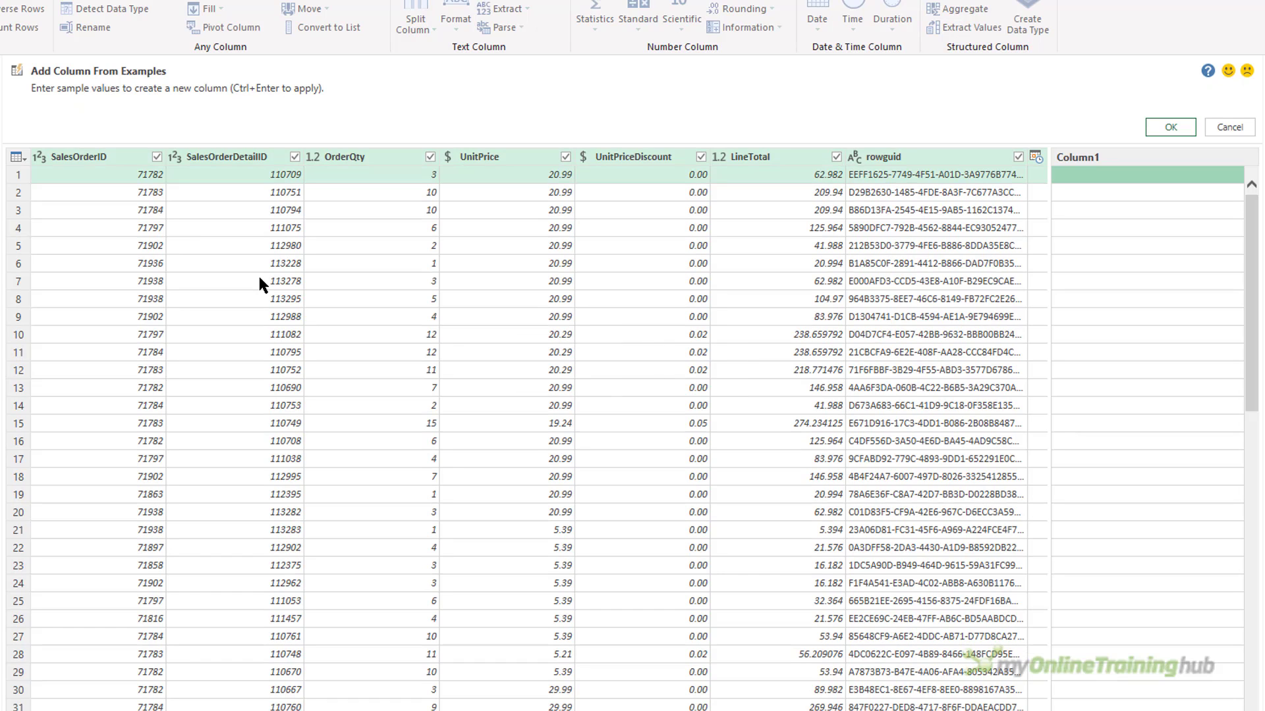
key("Escape")
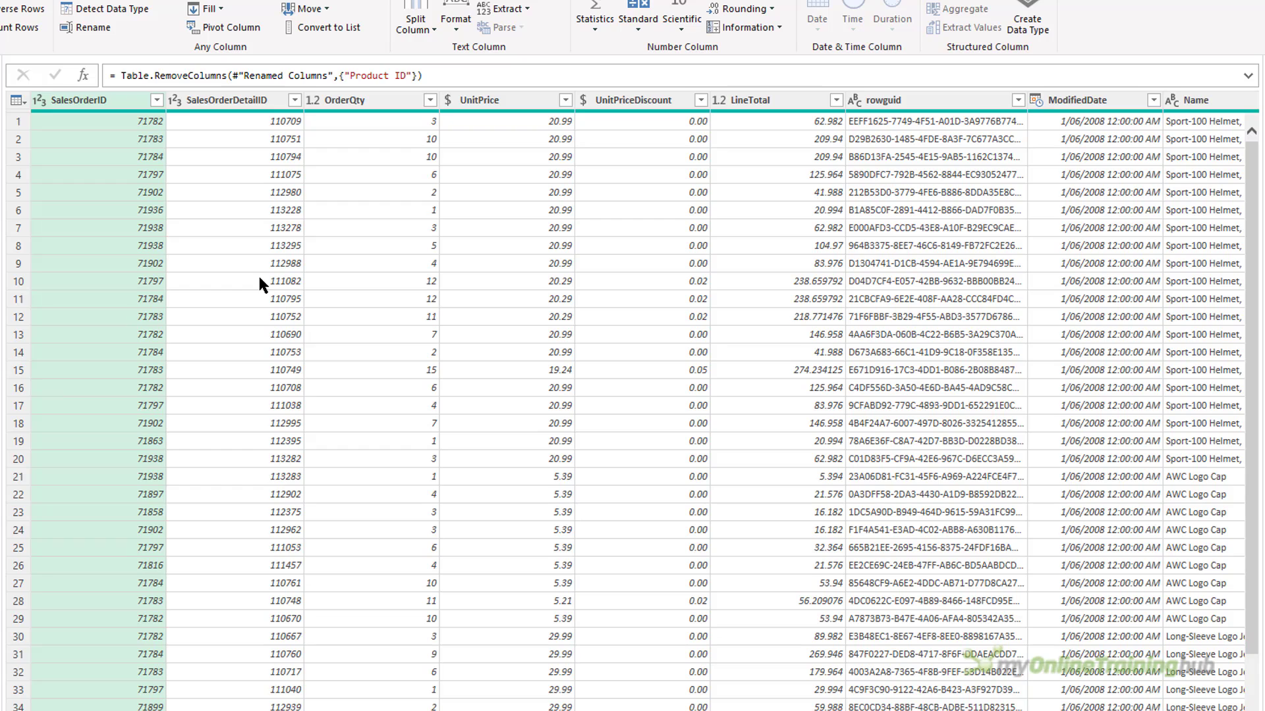
key("alt+F4")
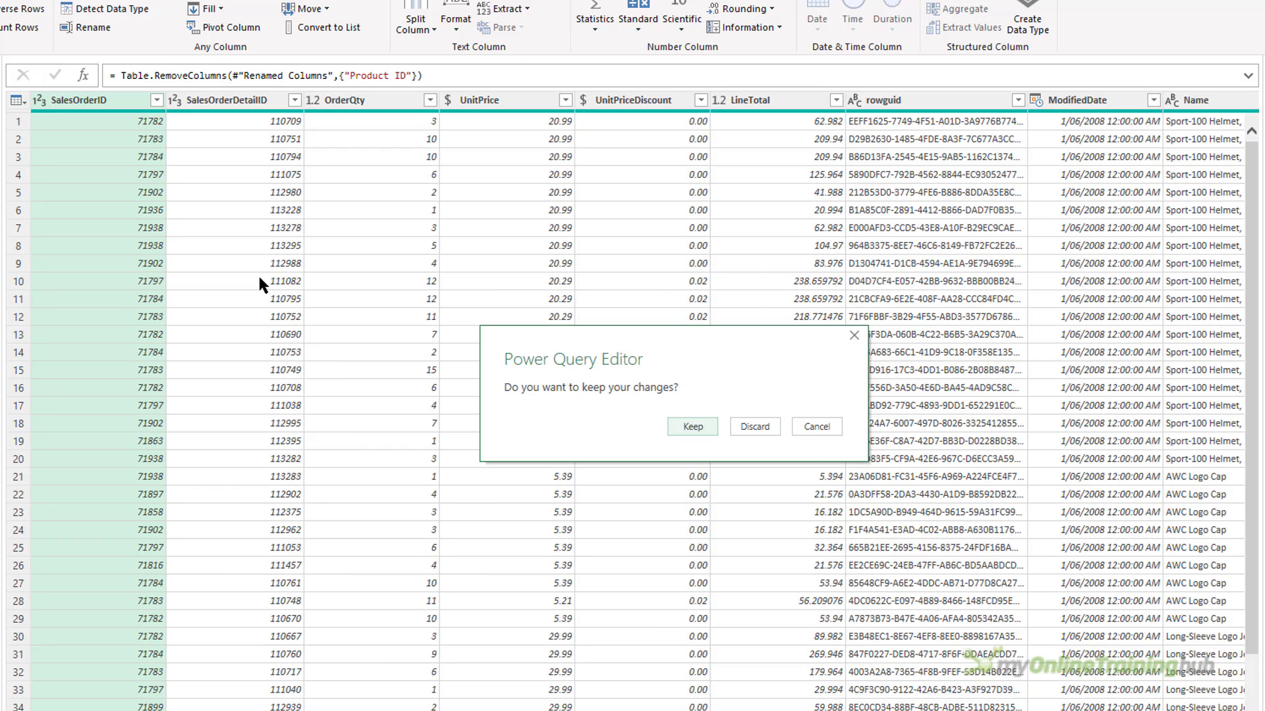
key("Return")
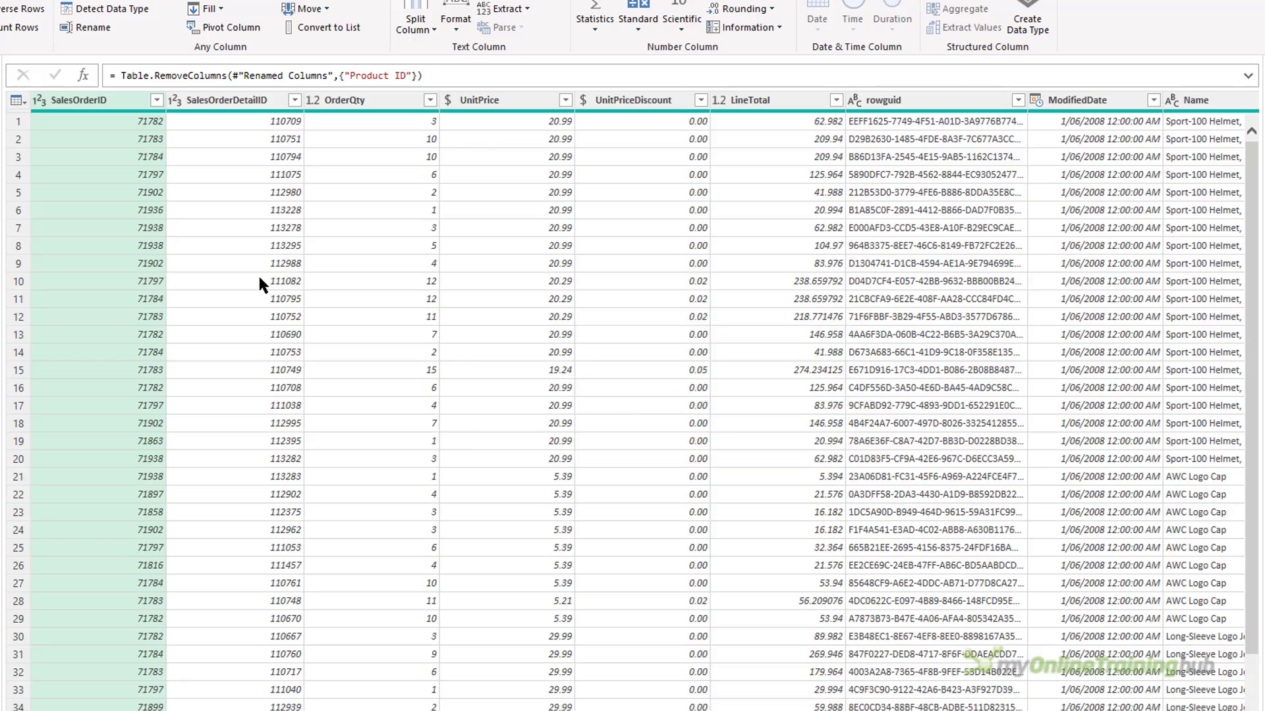